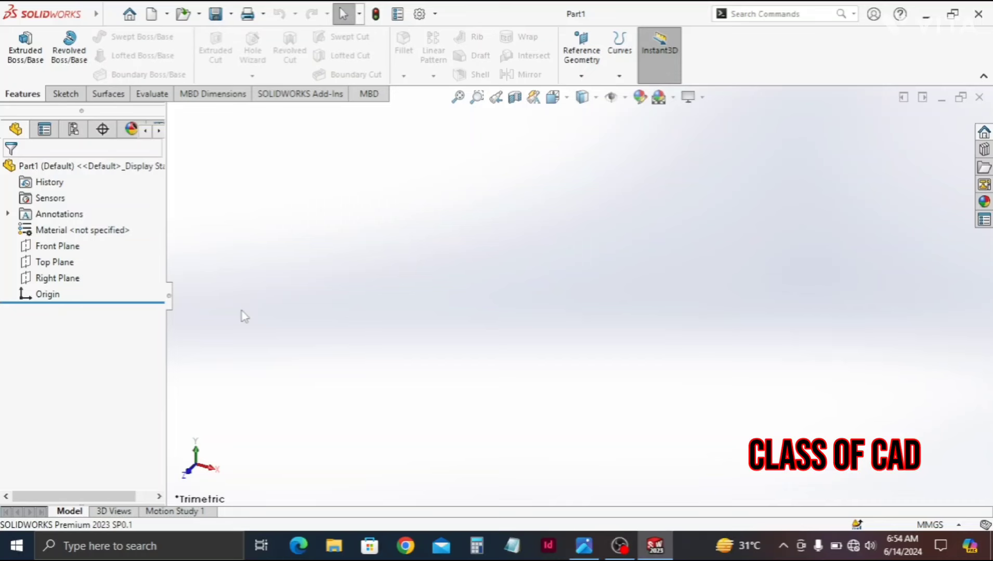
# Sketch a closed L-shaped profile on the Front Plane, its lower-right corner at the origin, about 77 mm wide and 67 mm high.
pyautogui.click(73, 248)
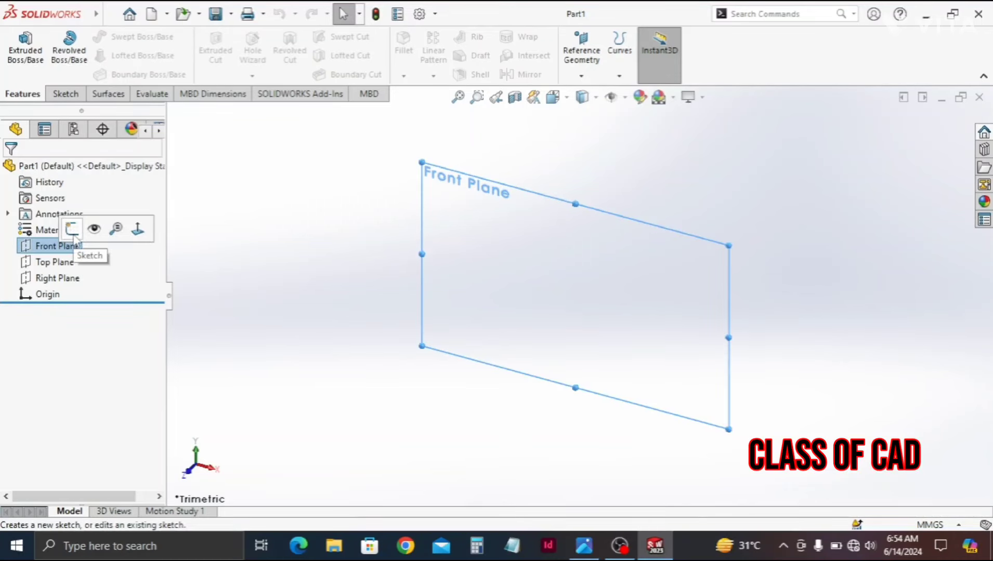
pyautogui.click(72, 229)
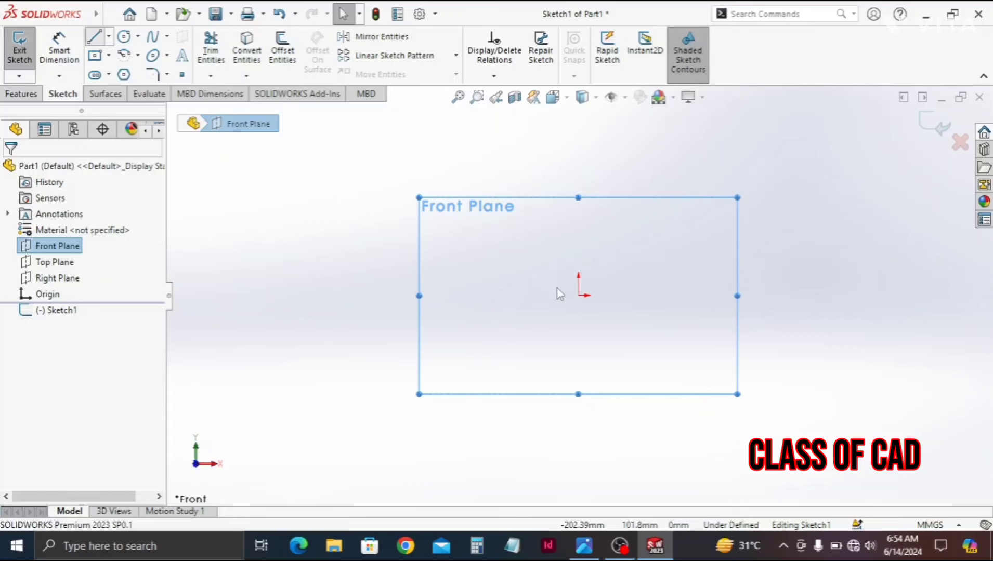
pyautogui.press('l')
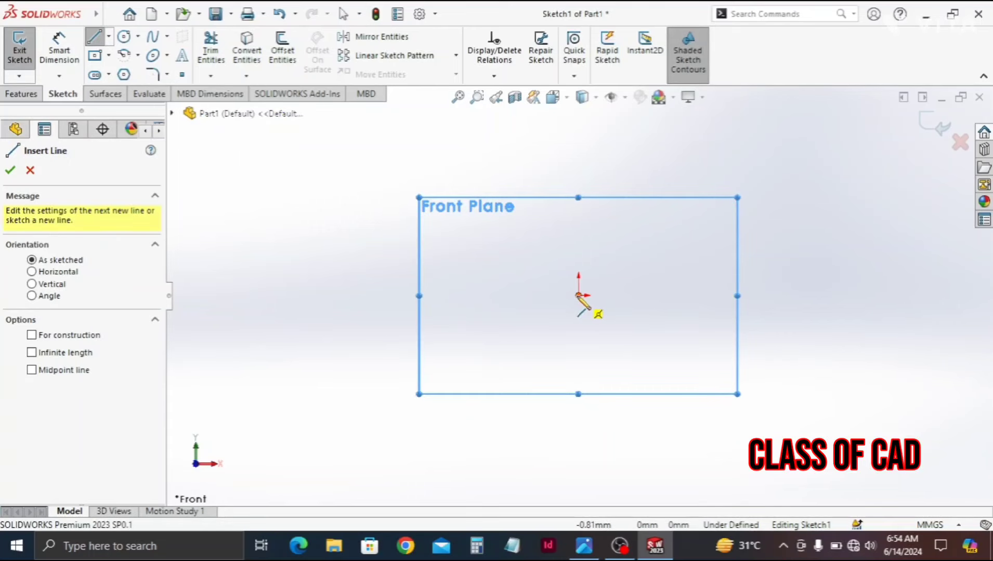
pyautogui.click(578, 296)
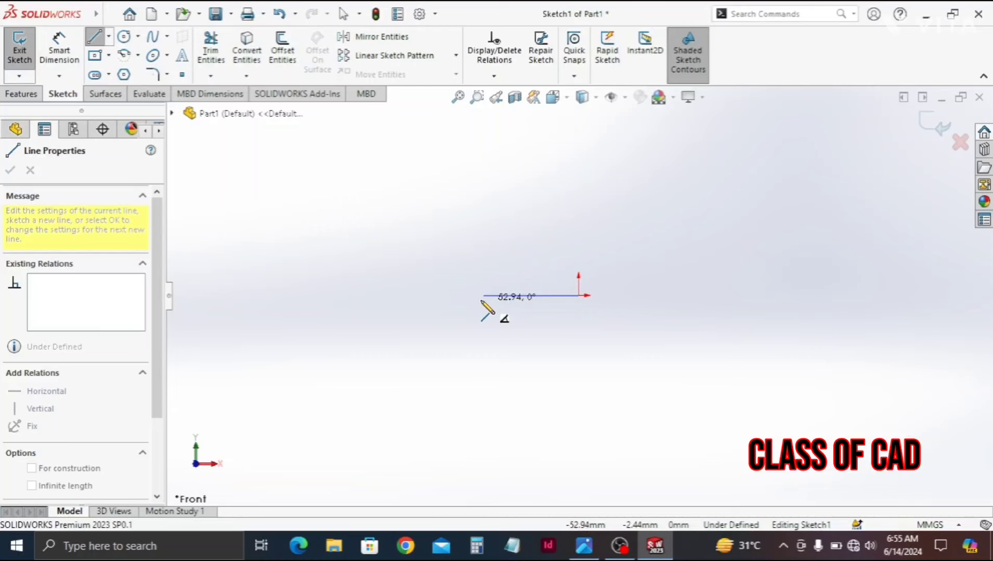
pyautogui.click(440, 296)
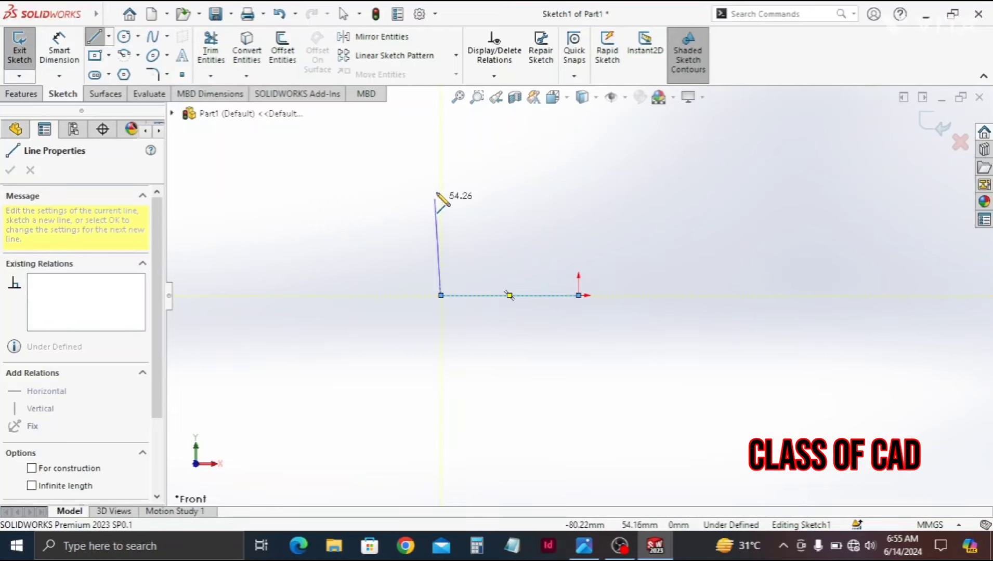
pyautogui.click(440, 177)
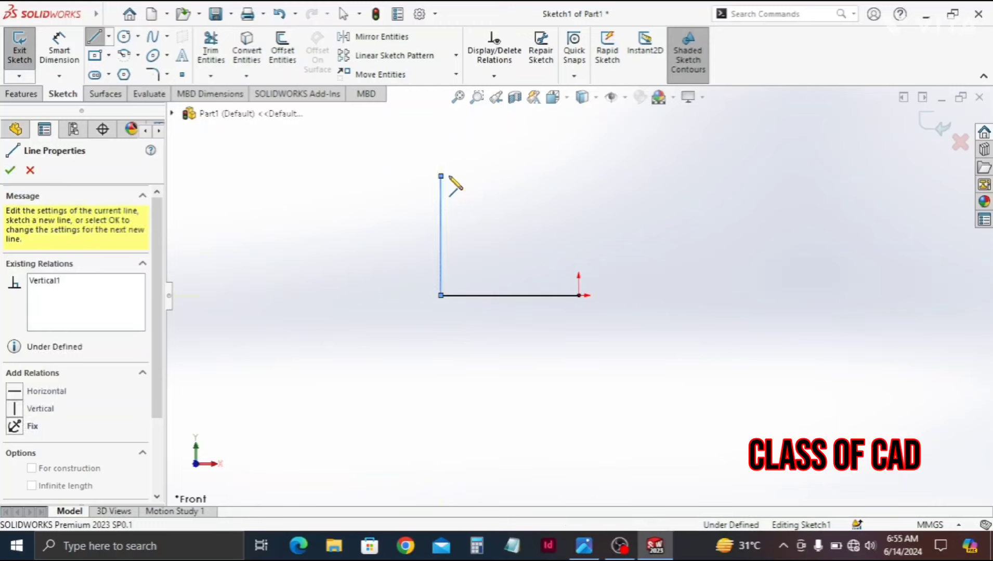
pyautogui.click(465, 177)
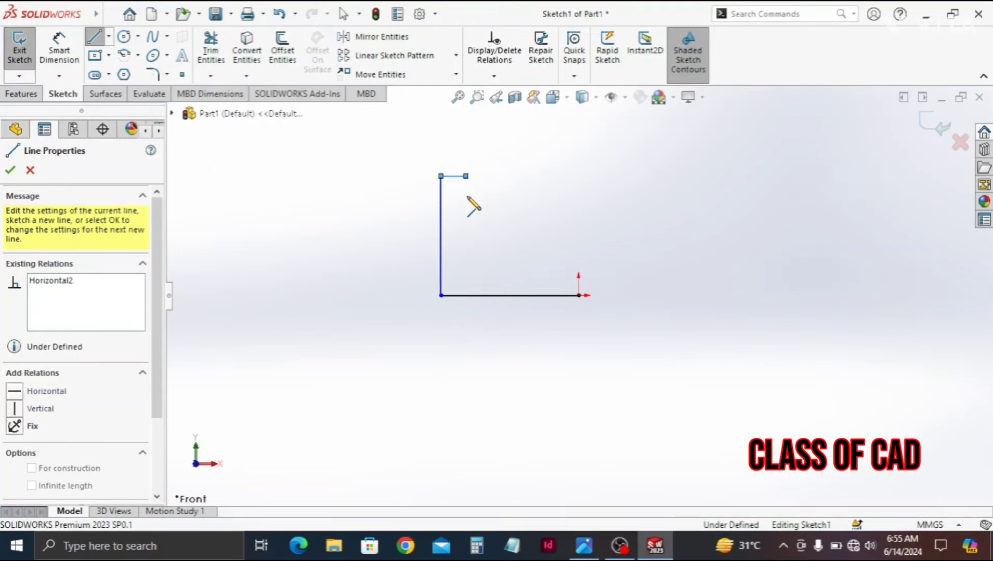
pyautogui.click(465, 274)
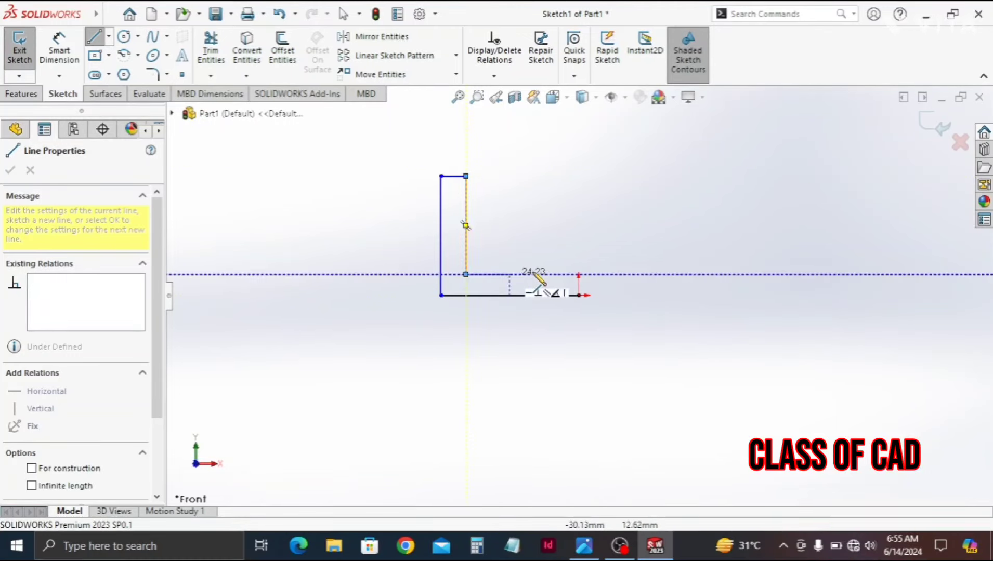
pyautogui.click(579, 274)
pyautogui.click(579, 295)
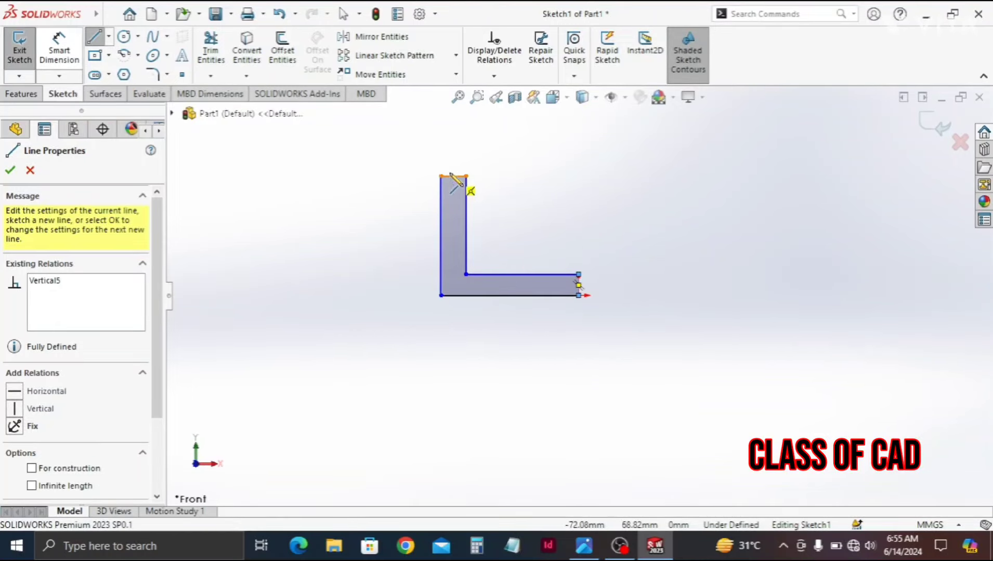
# Dimension the overall width of the L profile between its outer vertical edges as 80 mm.
pyautogui.click(59, 62)
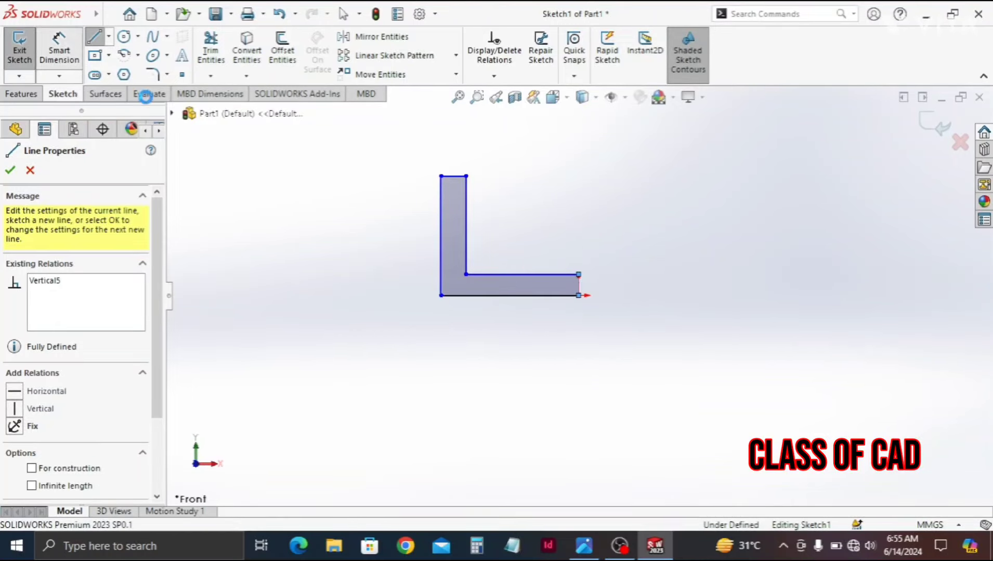
pyautogui.click(441, 283)
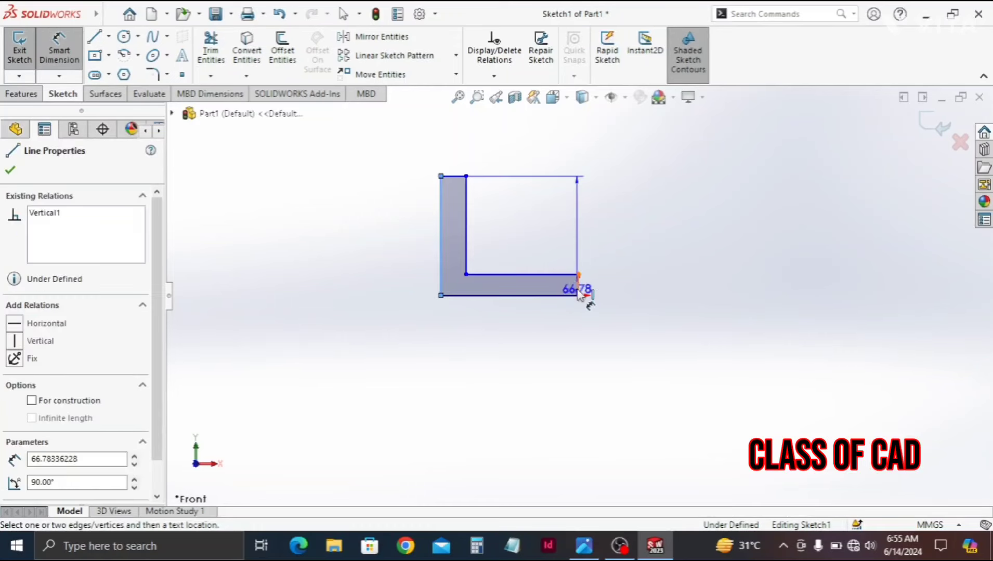
pyautogui.click(579, 287)
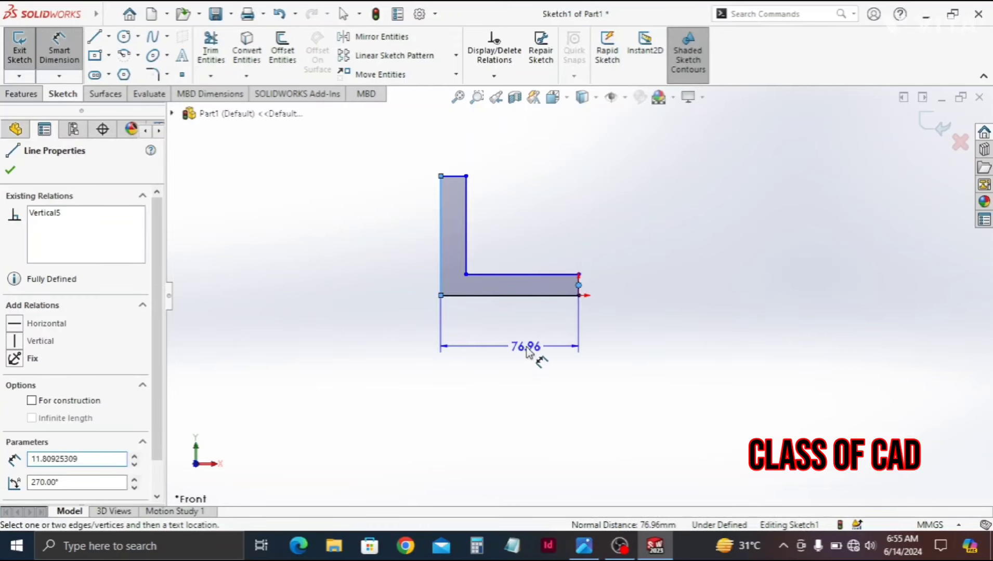
pyautogui.click(524, 361)
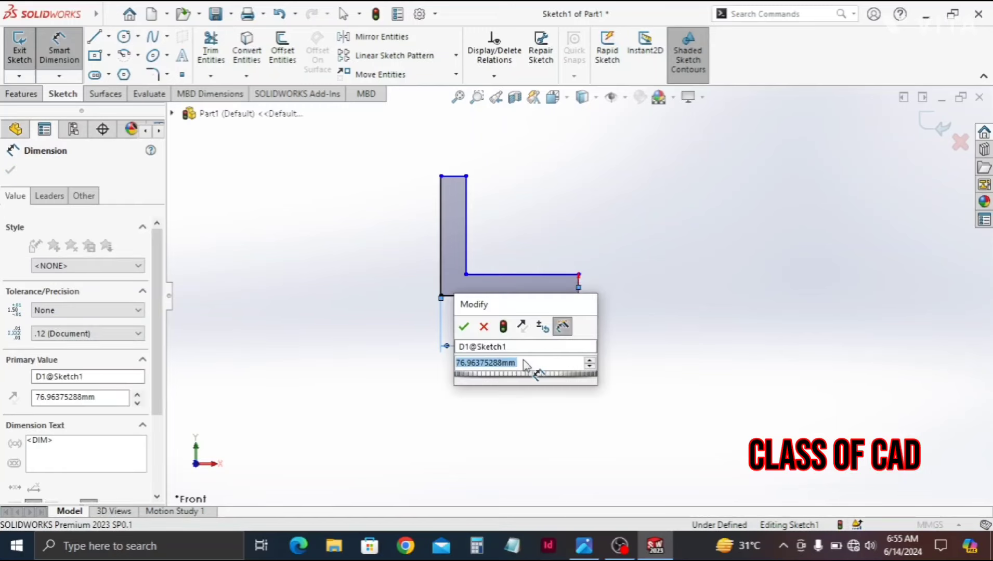
pyautogui.write('80')
pyautogui.press('Return')
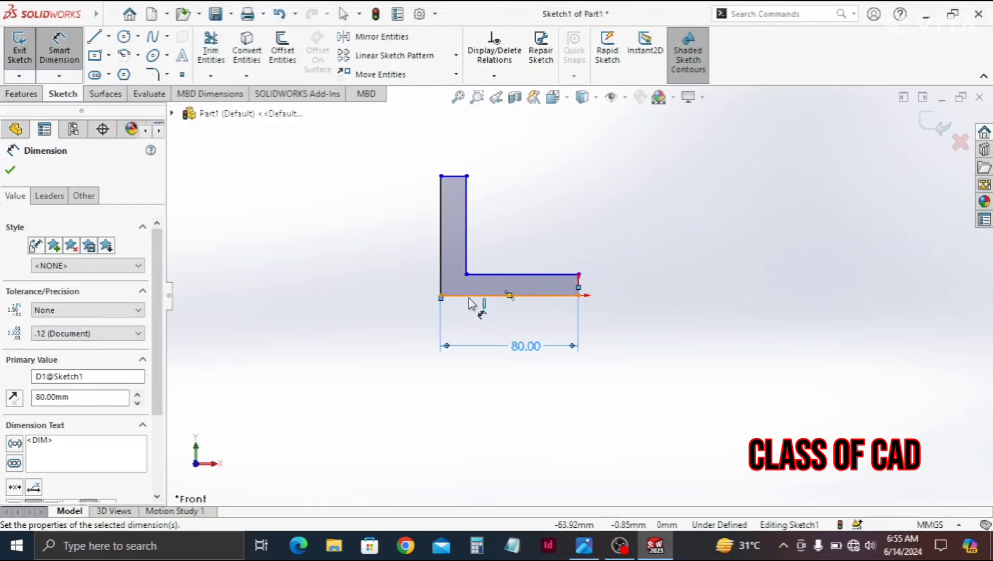
# Dimension the overall height of the L profile from its base line to its top edge as 80 mm.
pyautogui.click(457, 176)
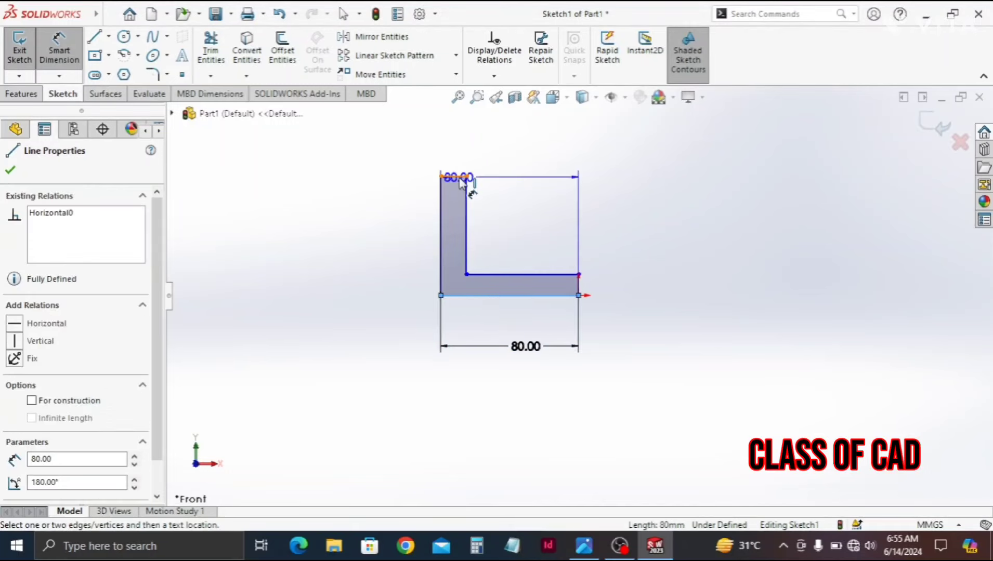
pyautogui.click(393, 227)
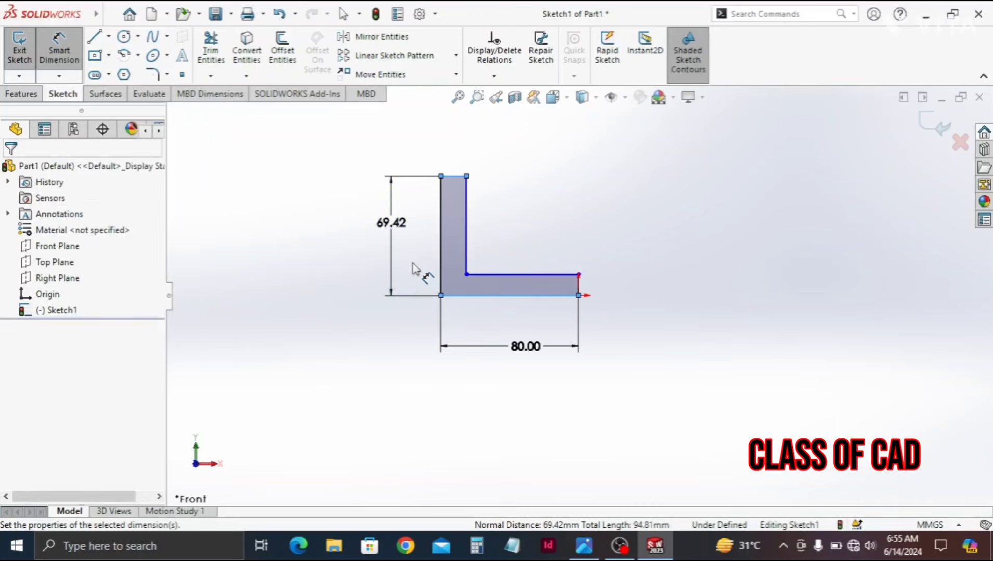
pyautogui.write('60')
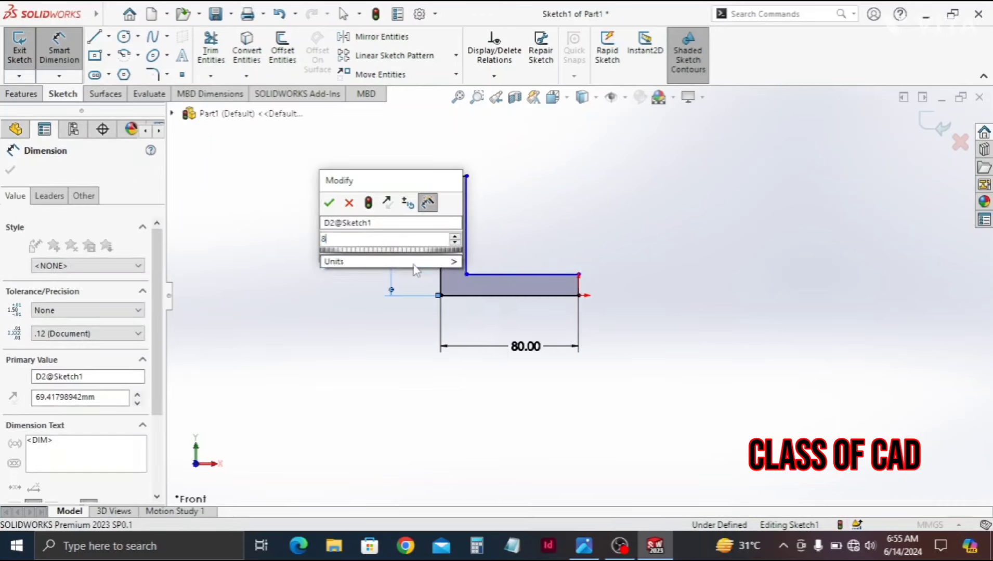
pyautogui.moveTo(414, 265)
pyautogui.press('Return')
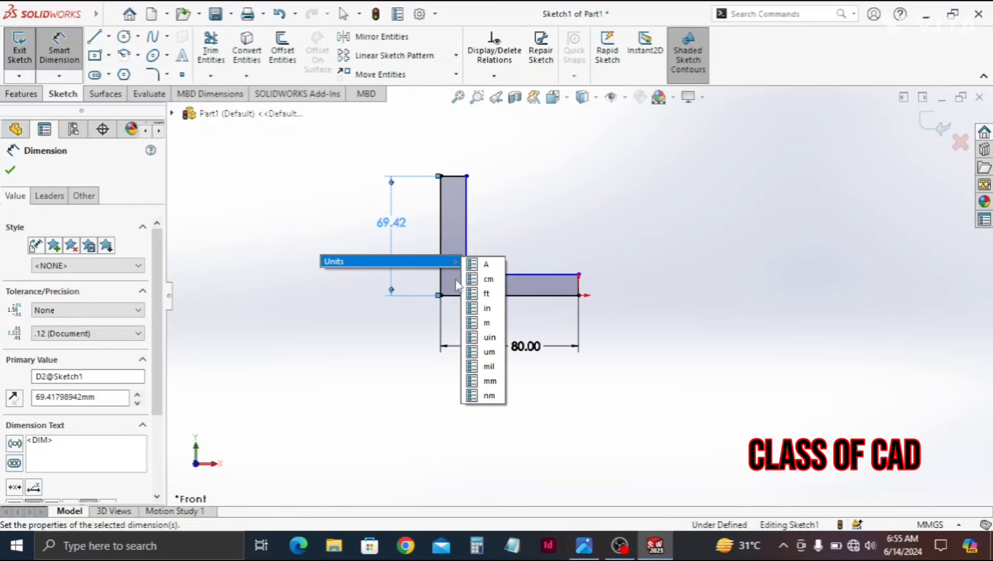
pyautogui.click(402, 307)
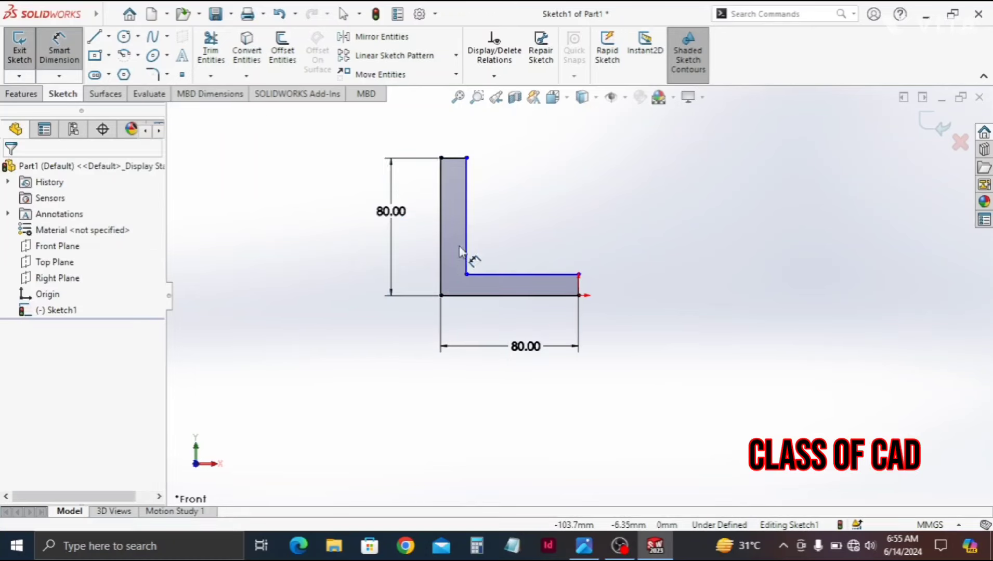
# Make the short end edges of the L profile's vertical and horizontal legs equal in length.
pyautogui.moveTo(522, 276); pyautogui.dragTo(487, 330)
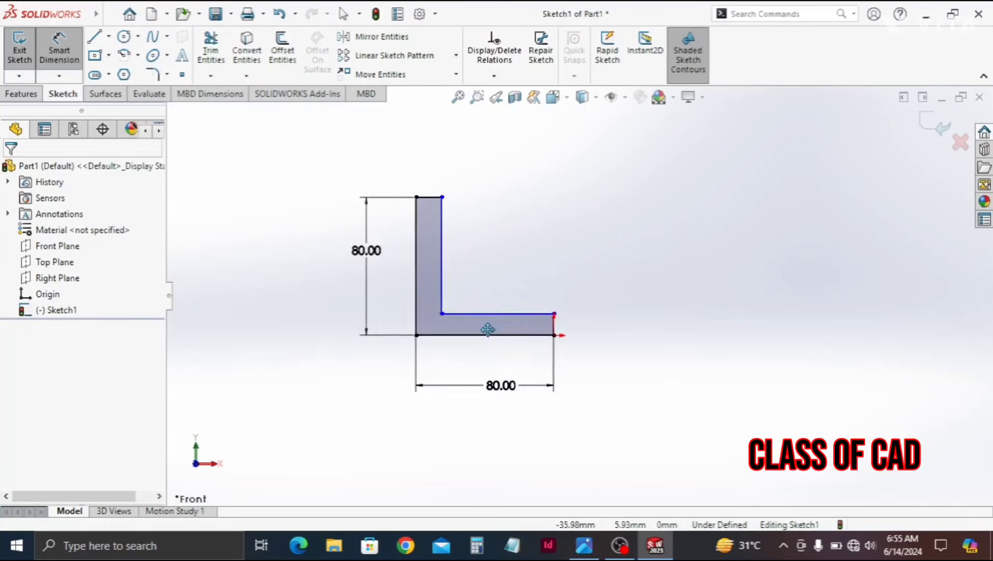
pyautogui.scroll(-3, 469, 296)
pyautogui.press('Escape')
pyautogui.scroll(-2, 457, 311)
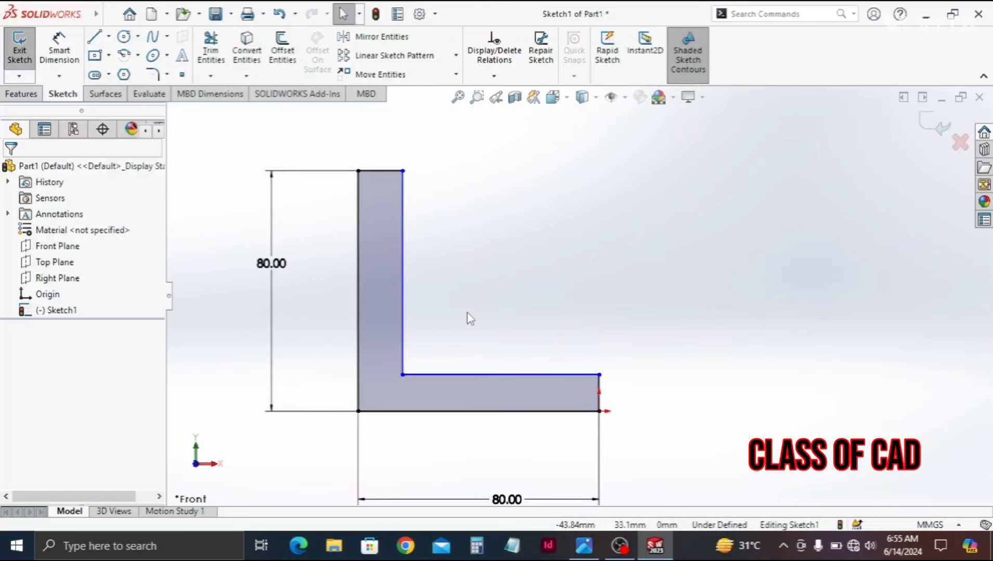
pyautogui.click(403, 177)
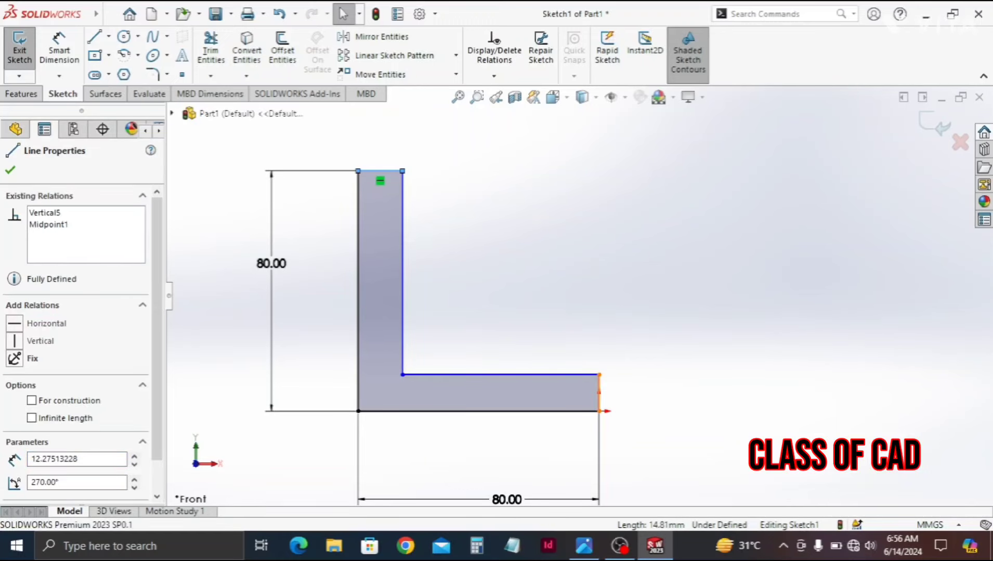
pyautogui.keyDown('ctrl'); pyautogui.click(601, 393); pyautogui.keyUp('ctrl')
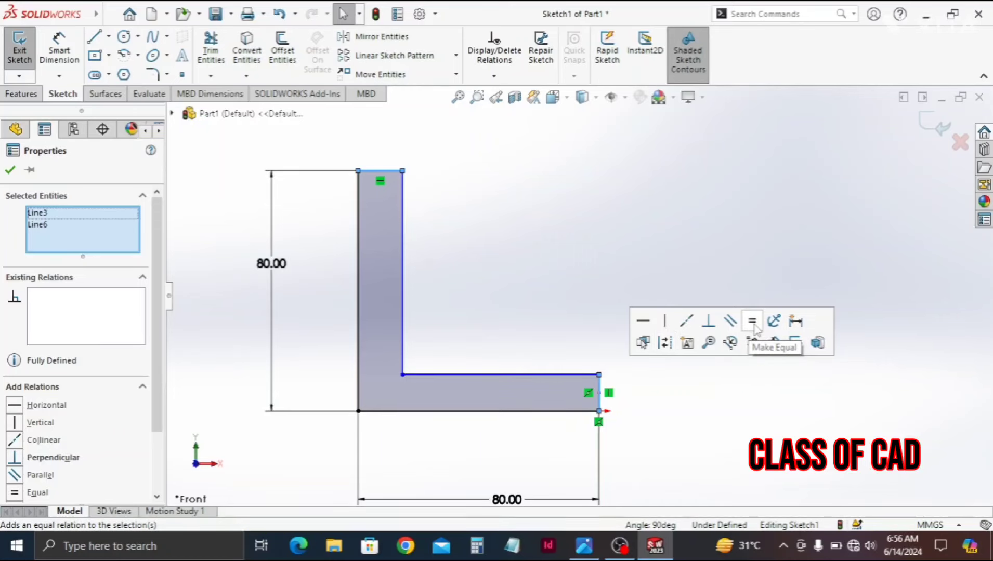
pyautogui.click(752, 325)
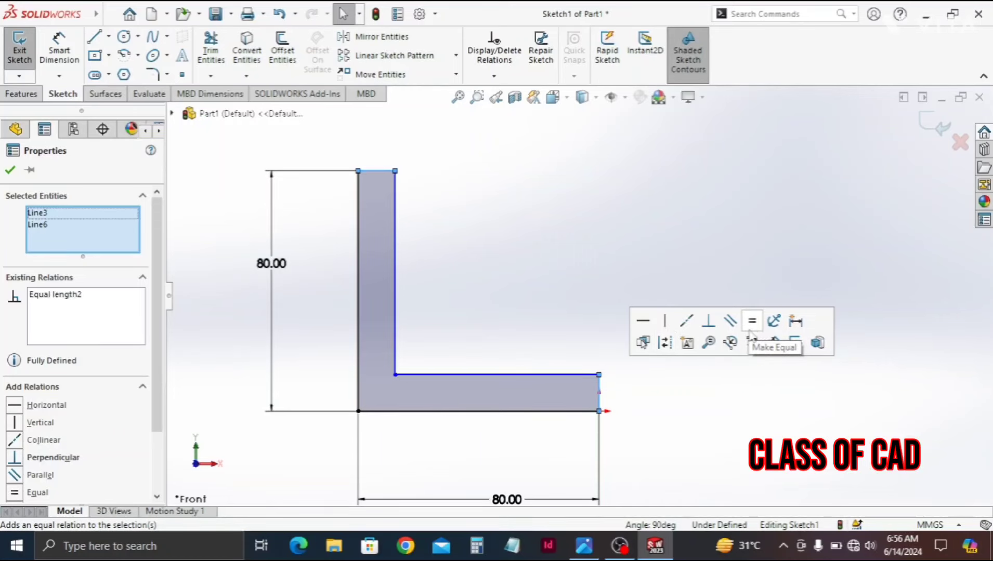
pyautogui.click(9, 170)
# Dimension the thickness of the L profile's horizontal leg at its free end as 15 mm.
pyautogui.scroll(1, 405, 247)
pyautogui.click(59, 50)
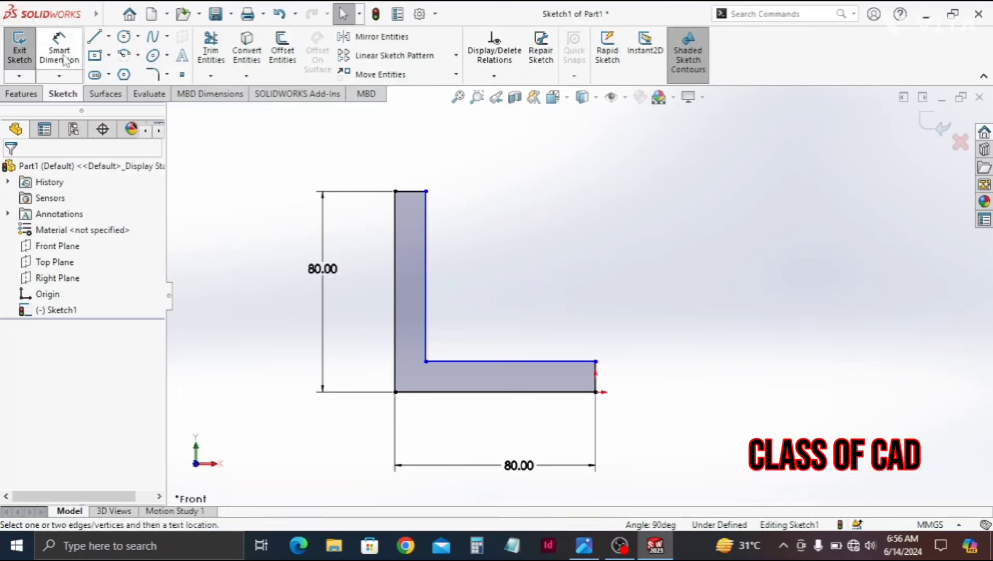
pyautogui.click(595, 391)
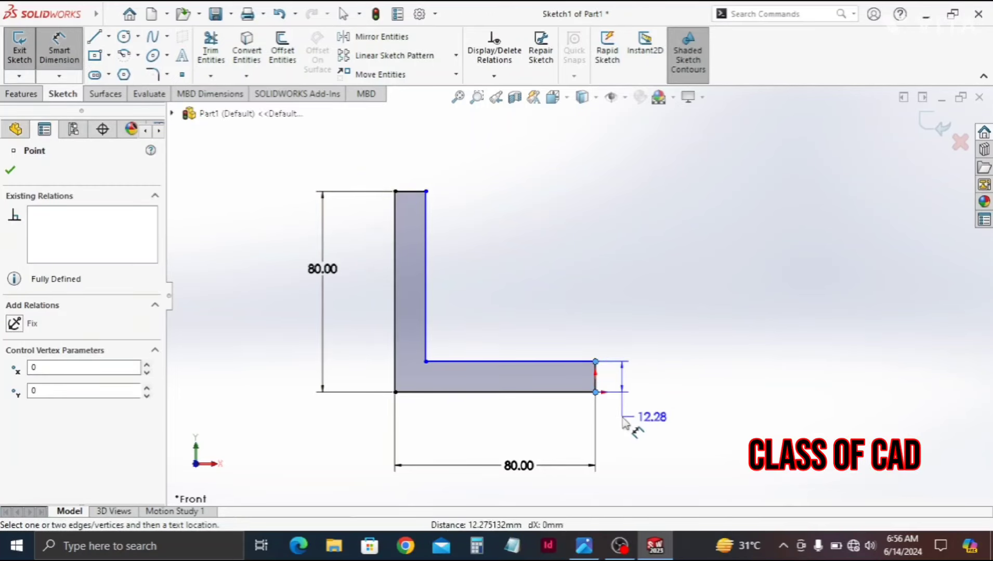
pyautogui.click(623, 424)
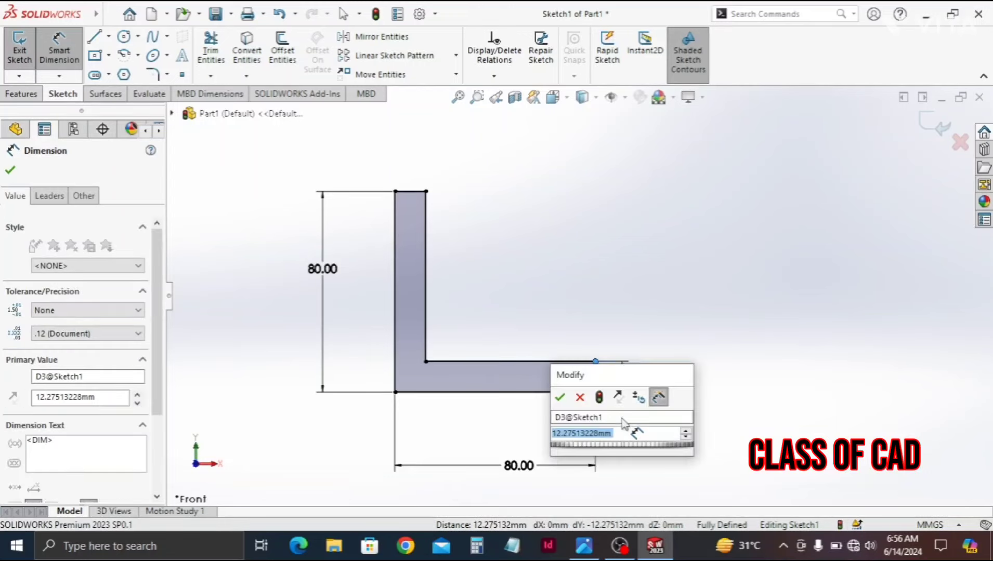
pyautogui.write('10')
pyautogui.press('Return')
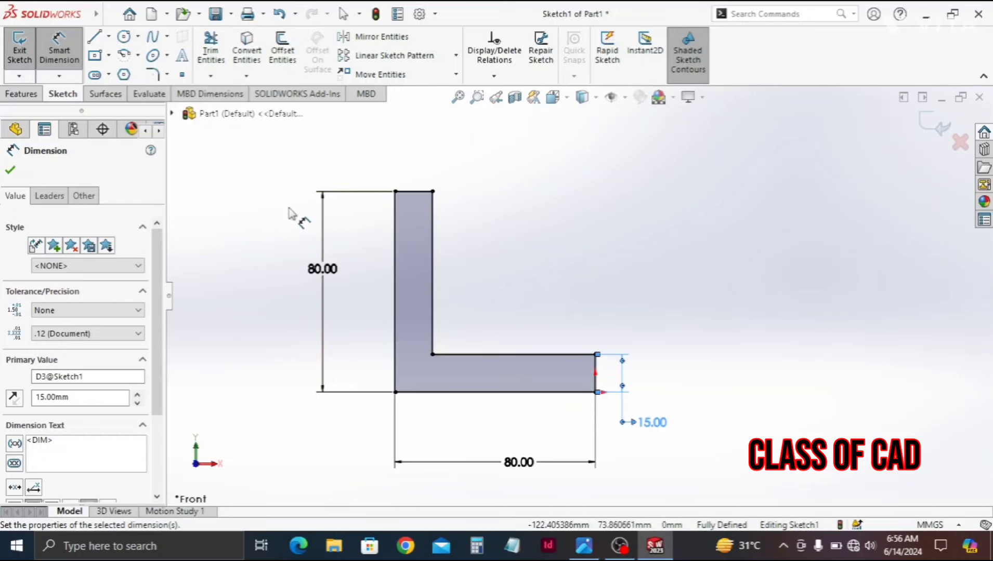
pyautogui.press('Escape')
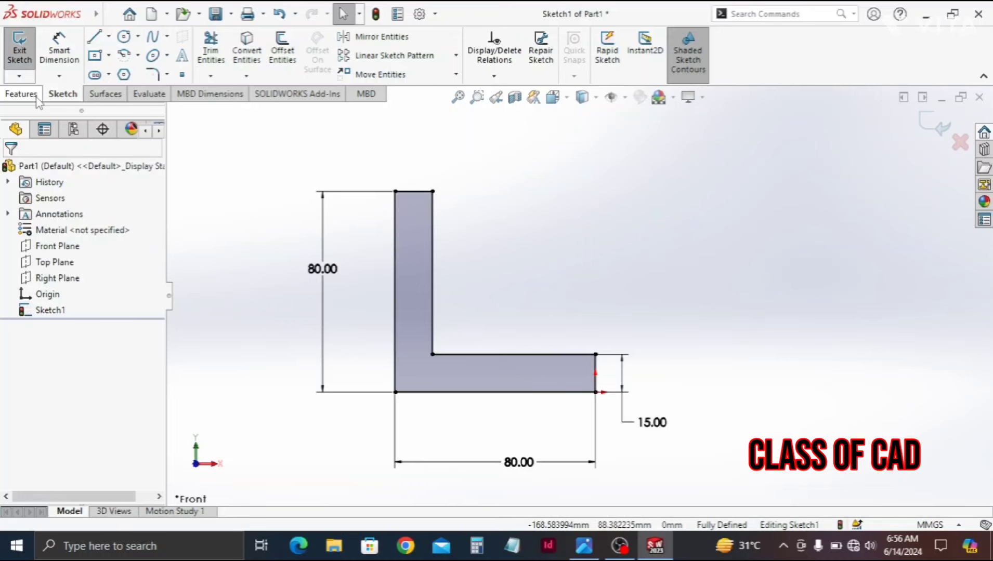
# Set up a boss extrusion of the L profile about the mid plane with a depth of 120 mm.
pyautogui.click(22, 94)
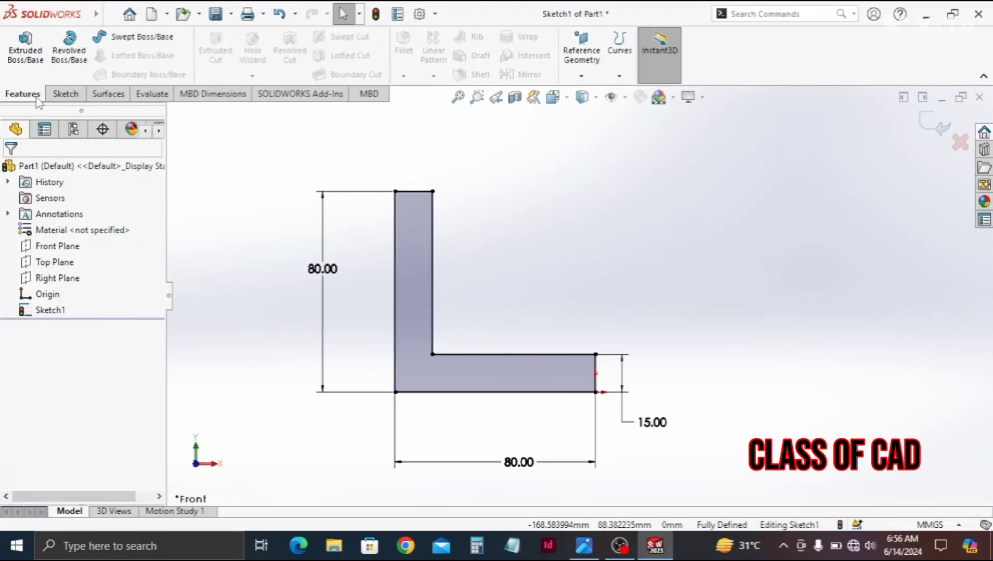
pyautogui.click(39, 69)
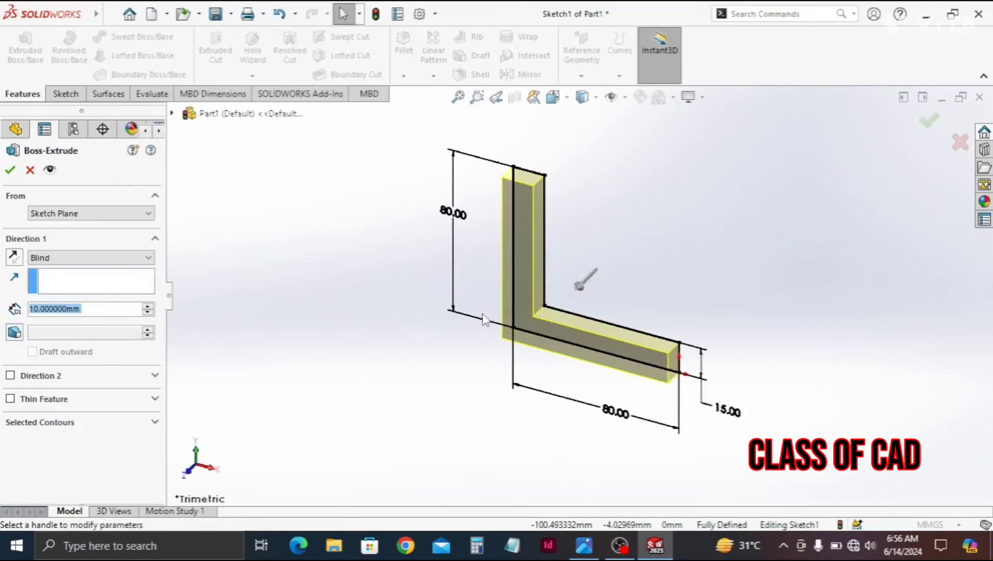
pyautogui.click(82, 261)
pyautogui.click(57, 320)
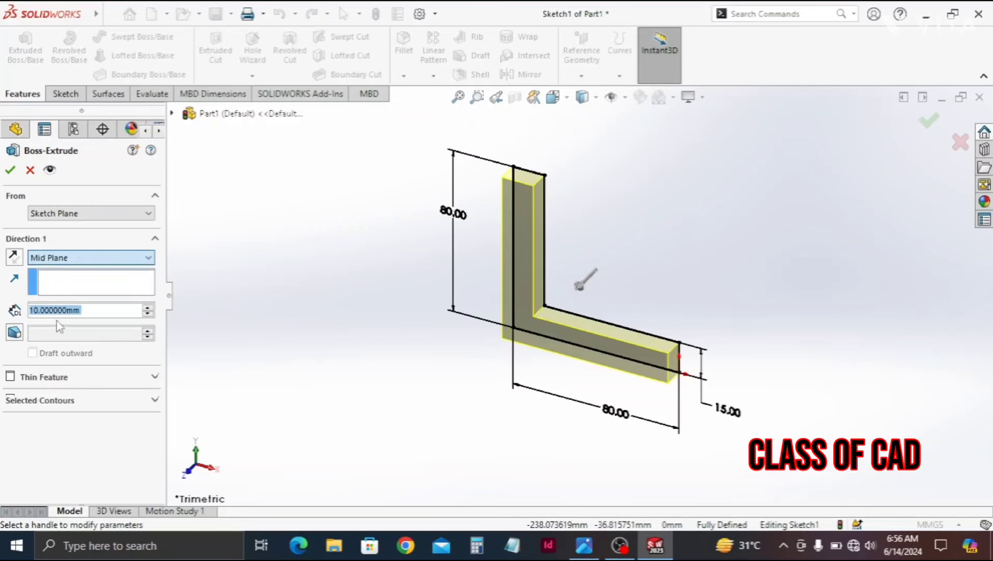
pyautogui.click(90, 312)
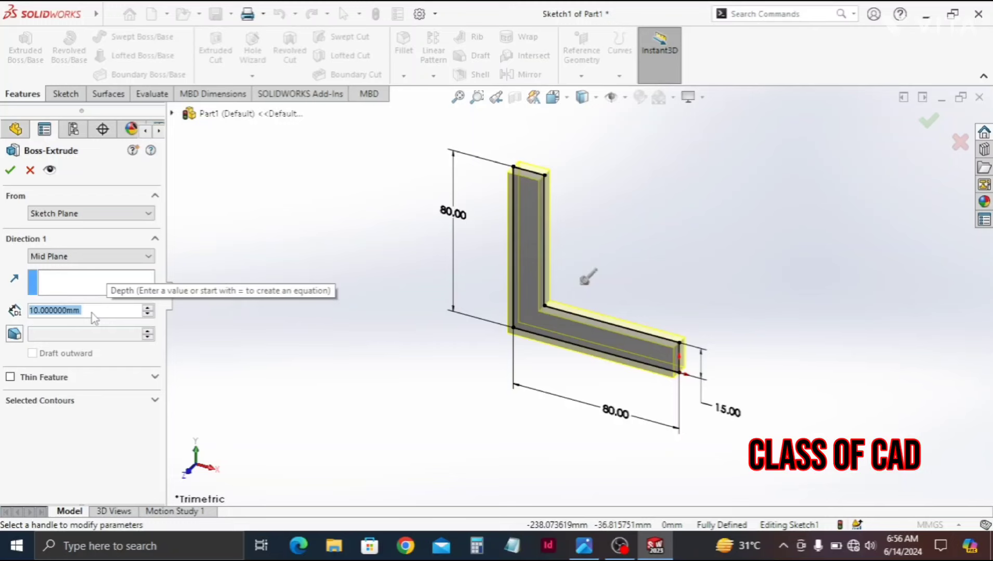
pyautogui.write('12')
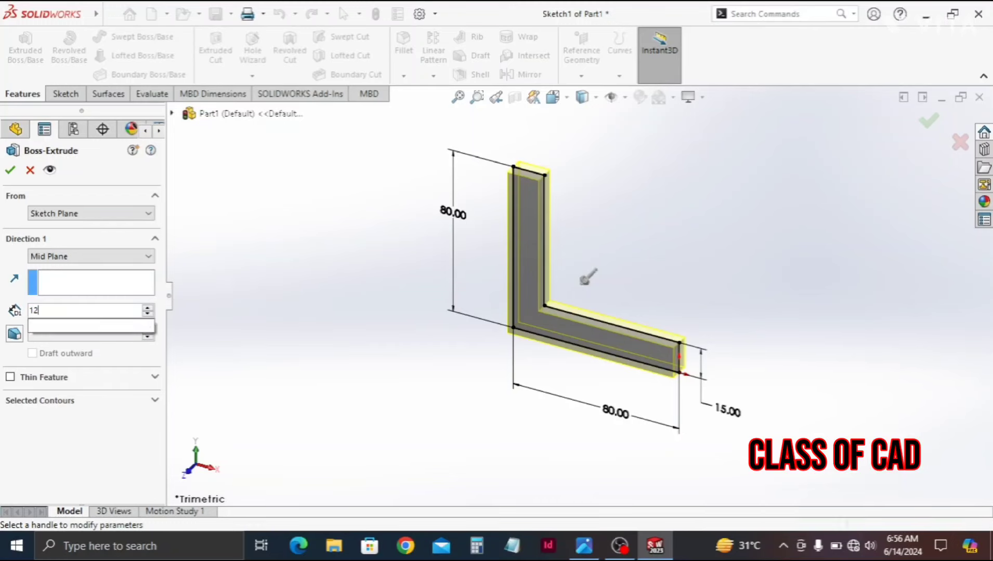
pyautogui.write('0')
pyautogui.press('Return')
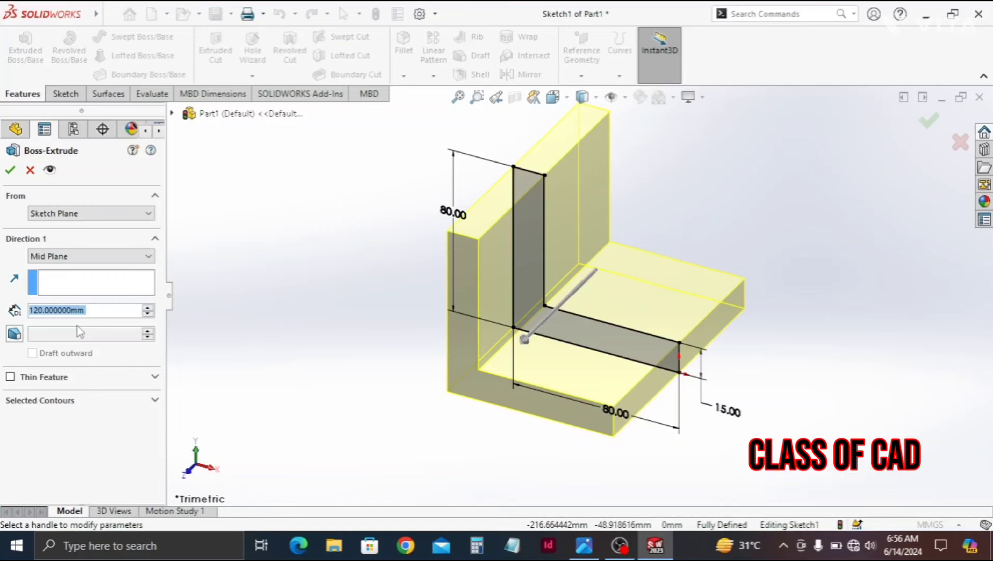
# Set the L profile's extrusion depth to 100 mm and complete the extrusion.
pyautogui.write('10')
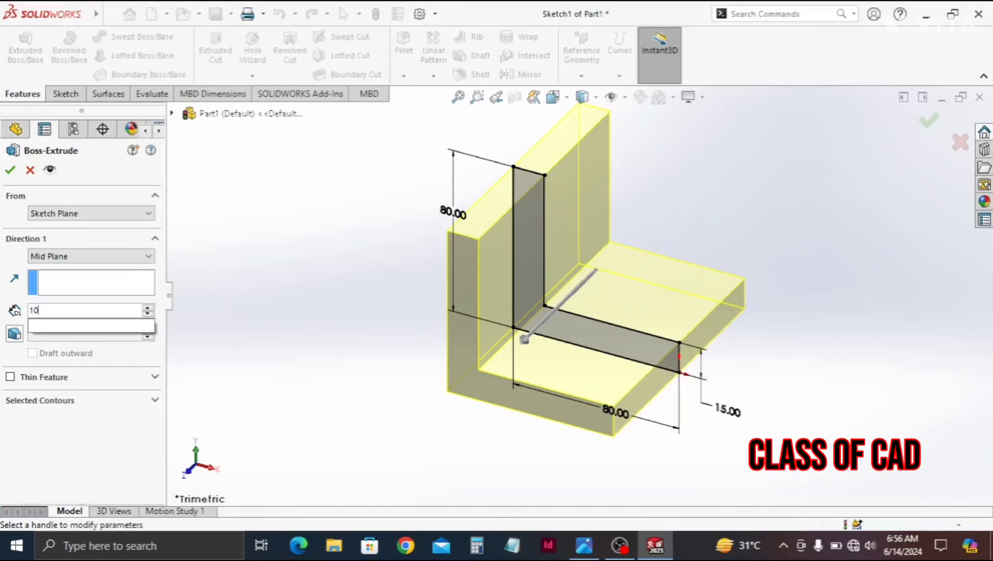
pyautogui.write('0')
pyautogui.press('Return')
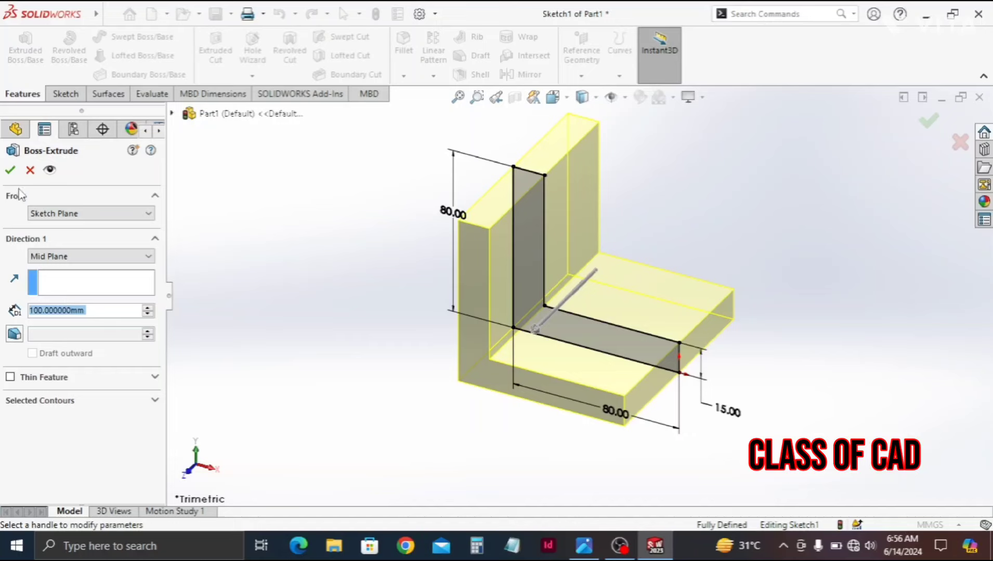
pyautogui.click(9, 172)
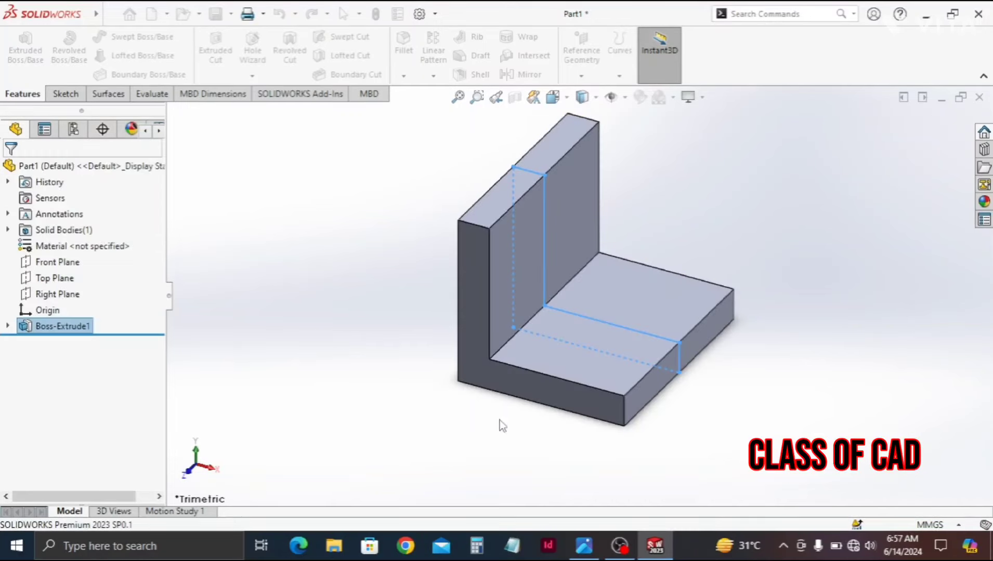
pyautogui.click(712, 408)
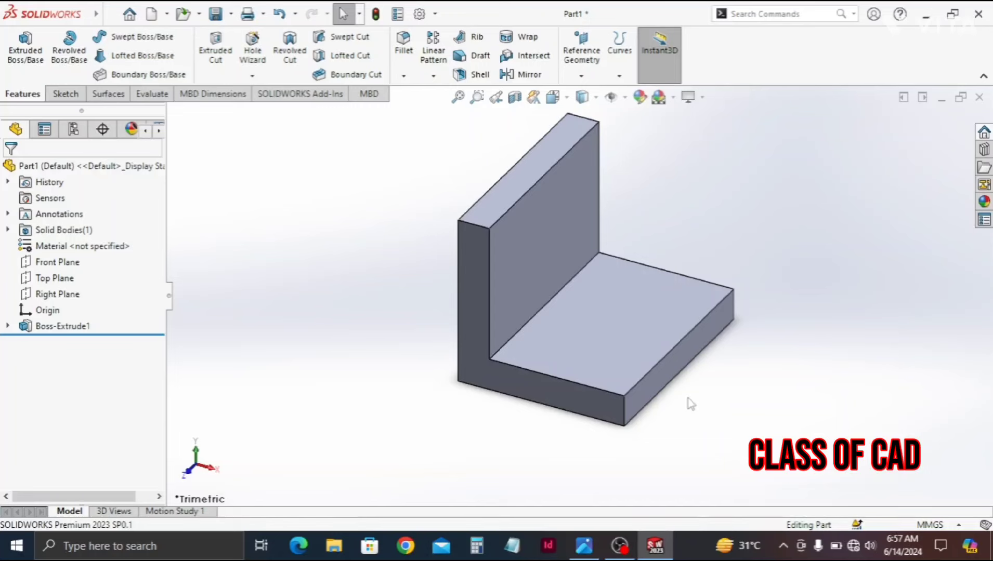
# Set up a reference plane offset 30 mm from the free end face of the bracket's horizontal leg.
pyautogui.moveTo(601, 368); pyautogui.dragTo(550, 389, button='middle')
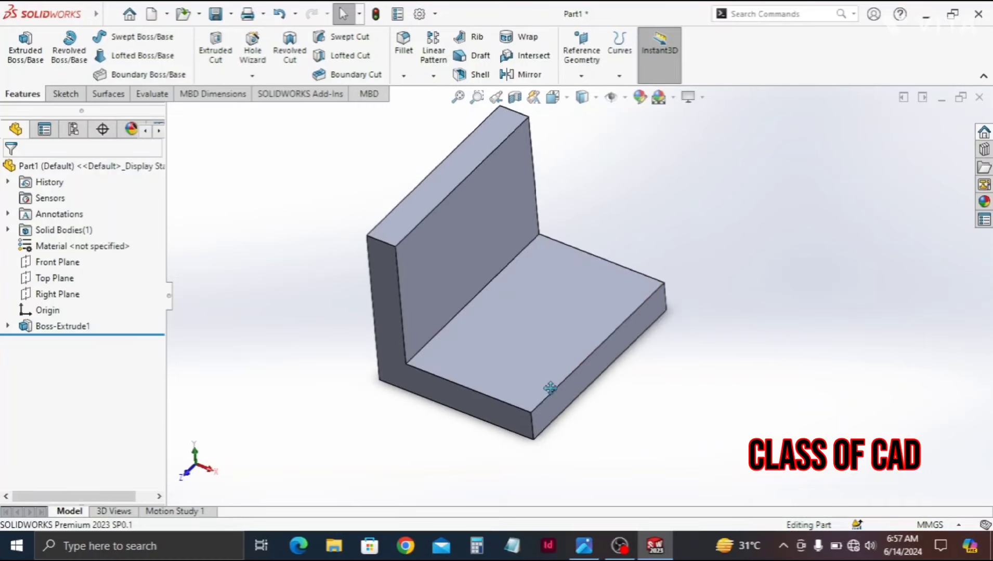
pyautogui.click(595, 373)
pyautogui.click(662, 398)
pyautogui.click(641, 333)
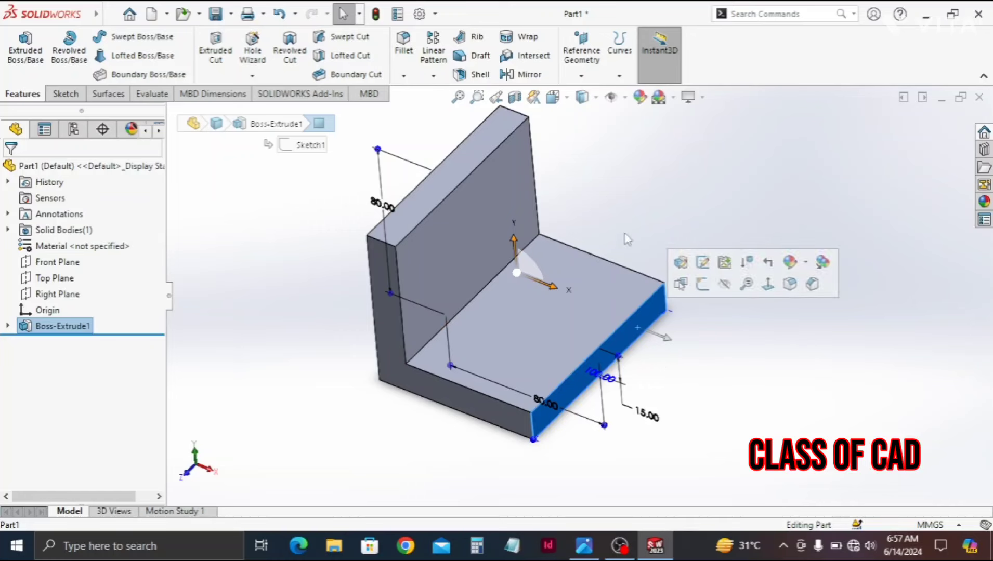
pyautogui.click(590, 77)
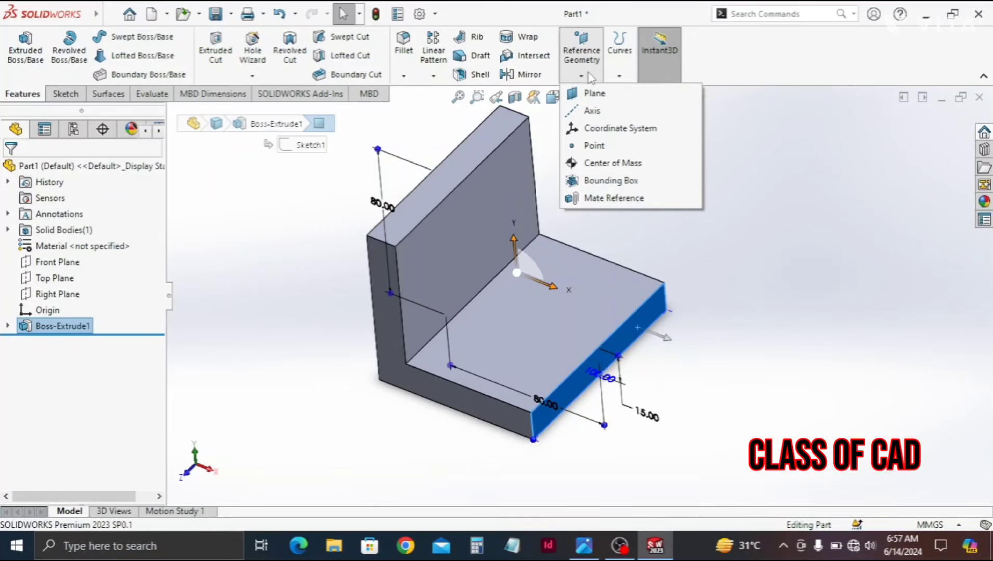
pyautogui.click(614, 96)
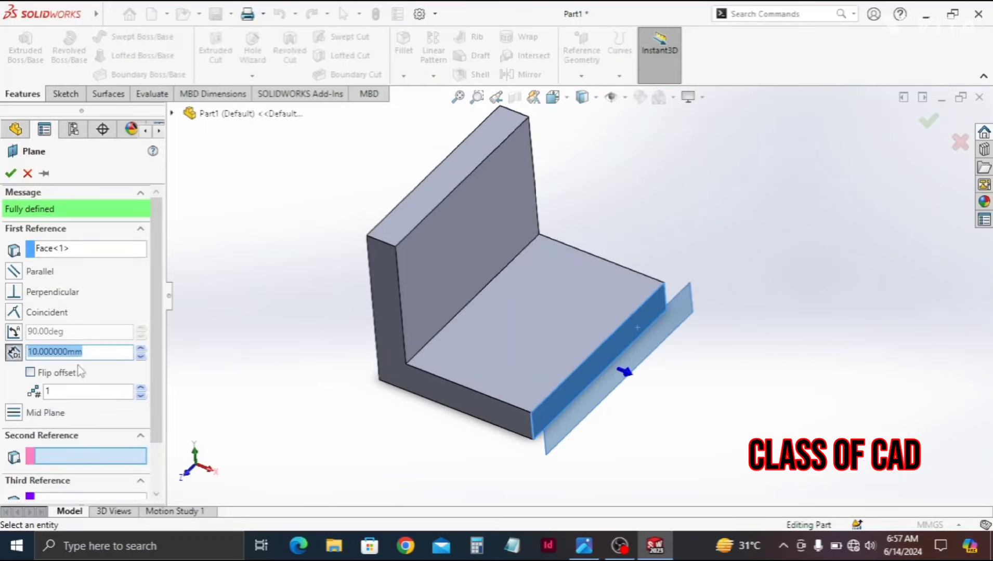
pyautogui.moveTo(602, 364); pyautogui.dragTo(626, 381, button='middle')
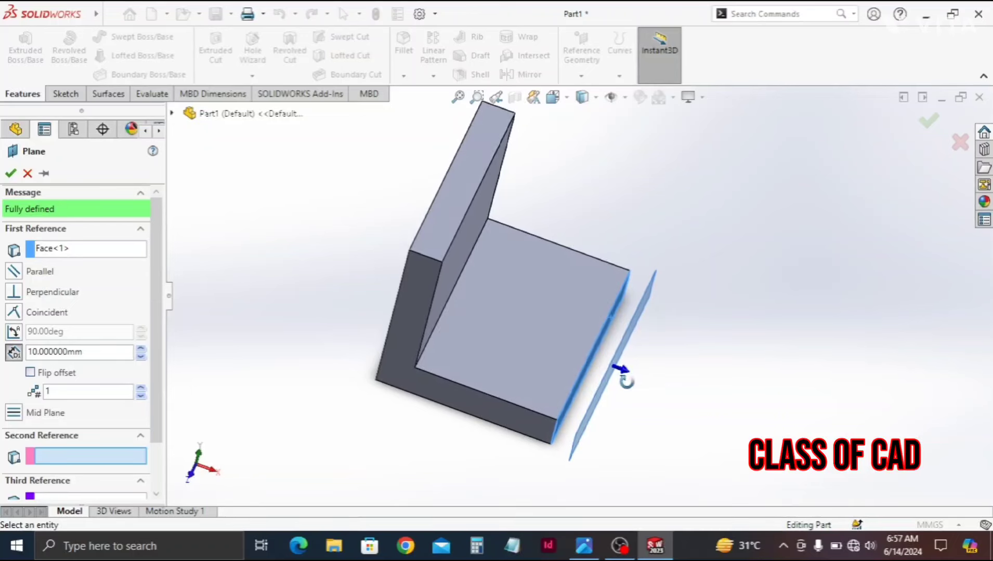
pyautogui.click(99, 353)
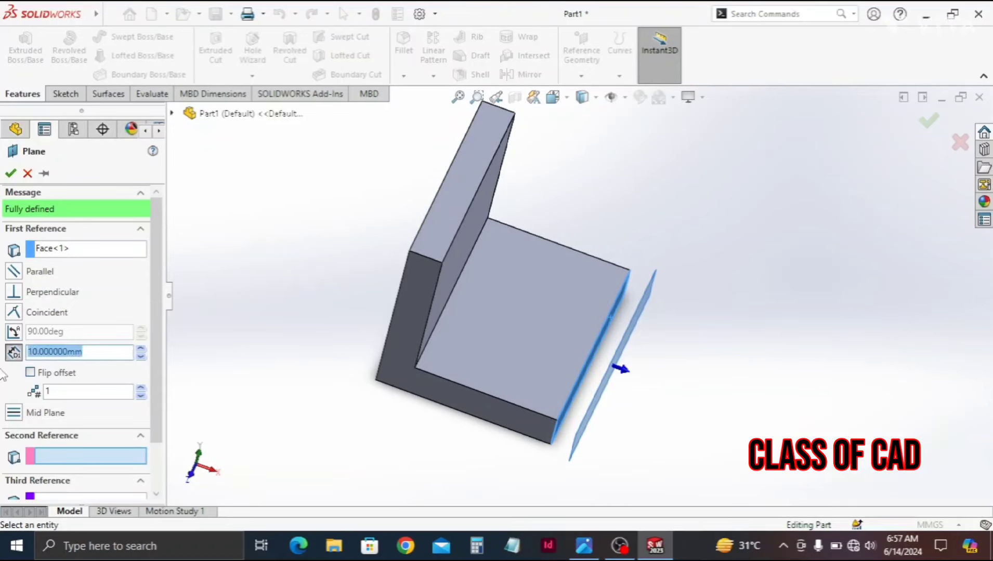
pyautogui.write('30')
pyautogui.press('Return')
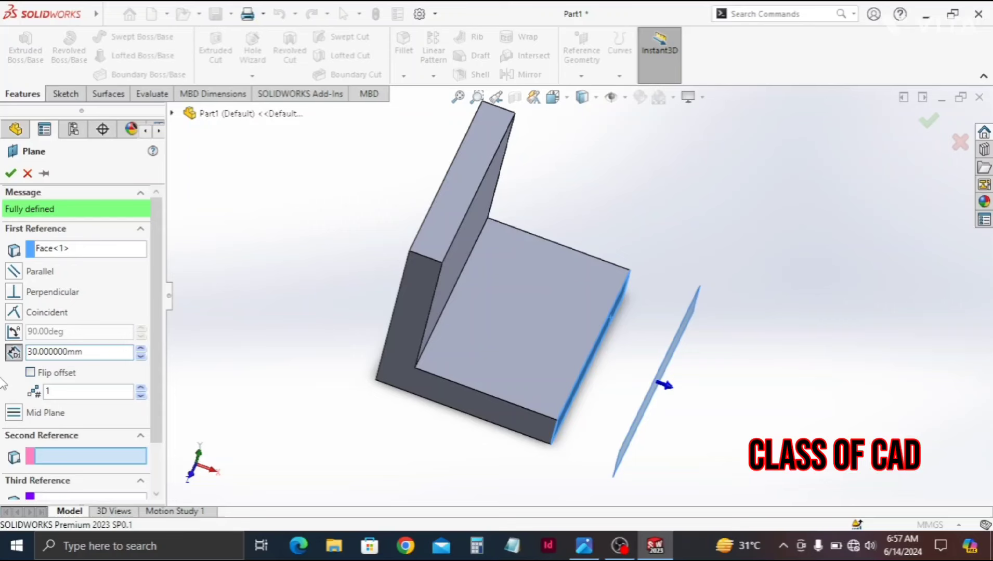
# Set the reference plane's offset distance to 38 mm.
pyautogui.click(86, 353)
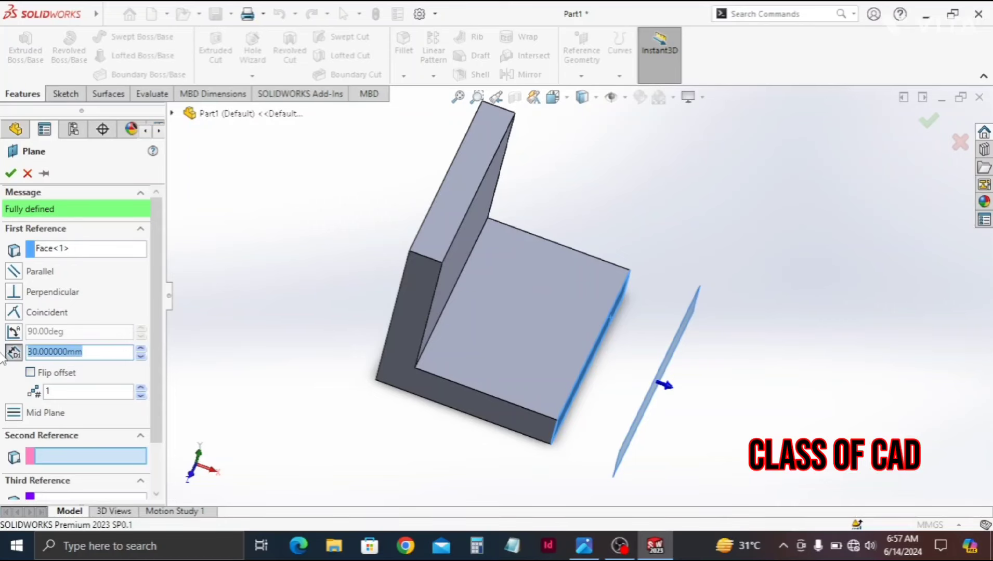
pyautogui.write('38')
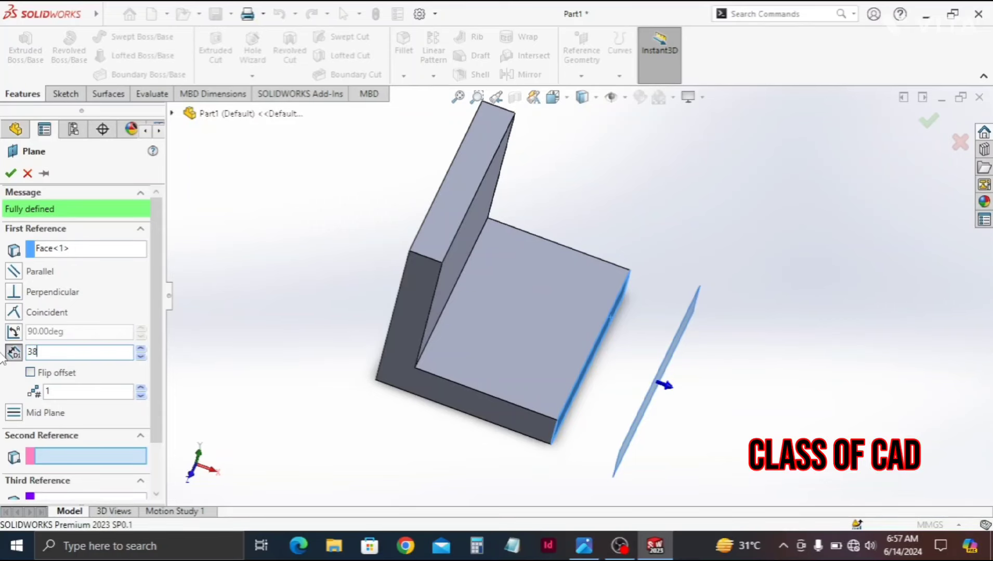
pyautogui.press('Return')
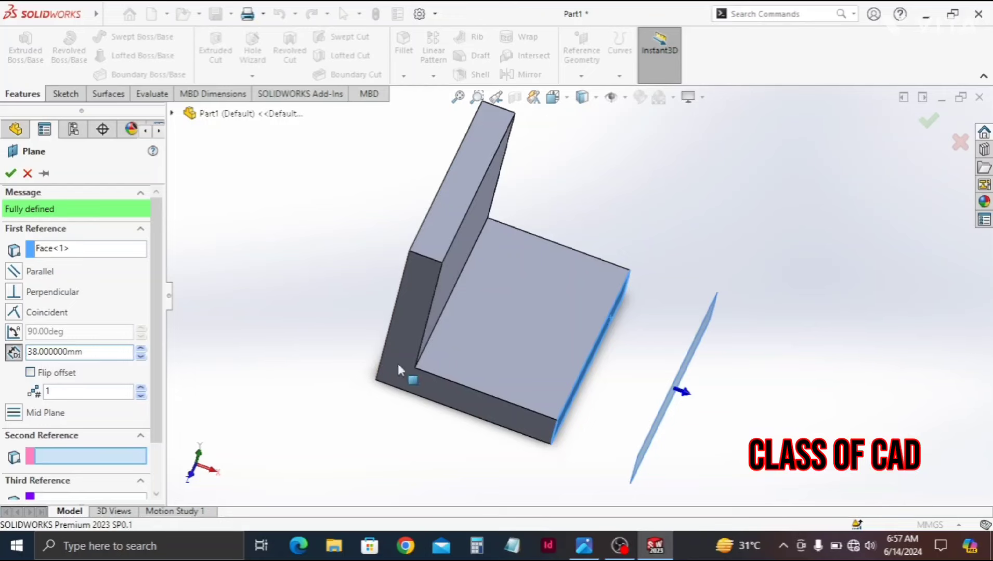
pyautogui.moveTo(670, 375)
pyautogui.mouseDown(button='middle')
pyautogui.moveTo(642, 344)
pyautogui.moveTo(672, 352)
pyautogui.moveTo(664, 372)
pyautogui.mouseUp(button='middle')
pyautogui.moveTo(689, 404); pyautogui.dragTo(667, 367, button='middle')
pyautogui.moveTo(603, 389); pyautogui.dragTo(415, 322, button='middle')
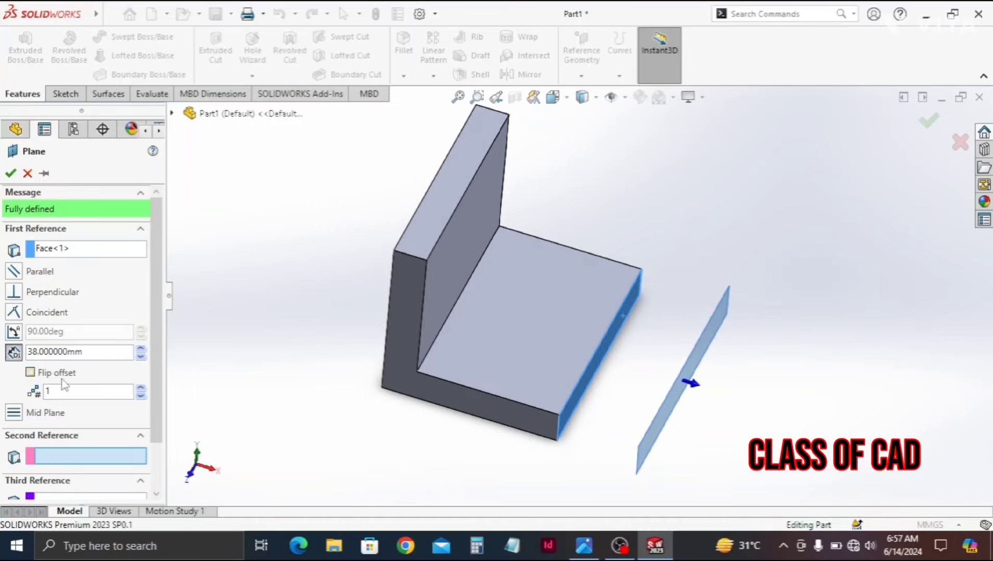
# Flip the reference plane's offset towards the vertical leg, set the distance to 30 mm and create the plane.
pyautogui.click(30, 372)
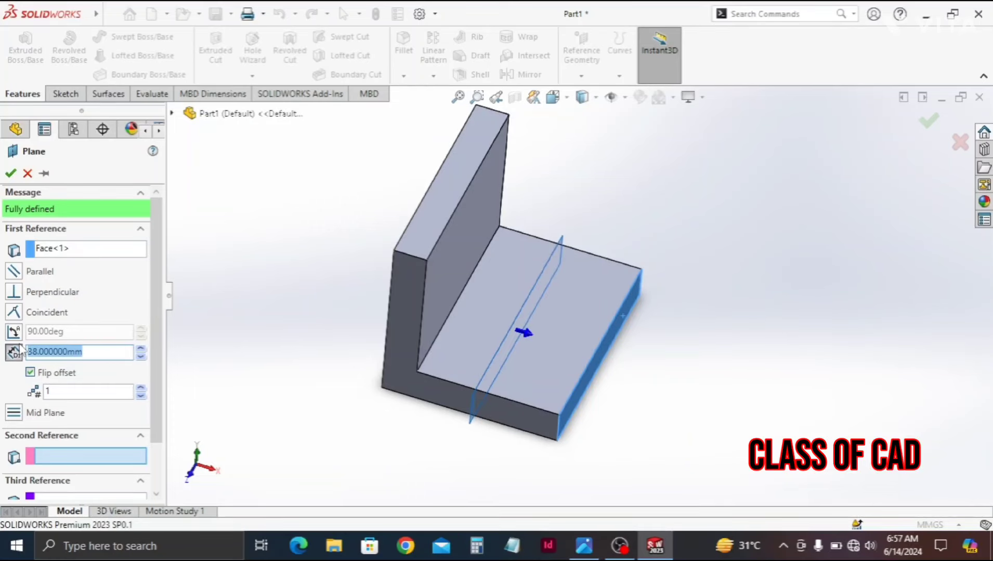
pyautogui.write('30')
pyautogui.press('Return')
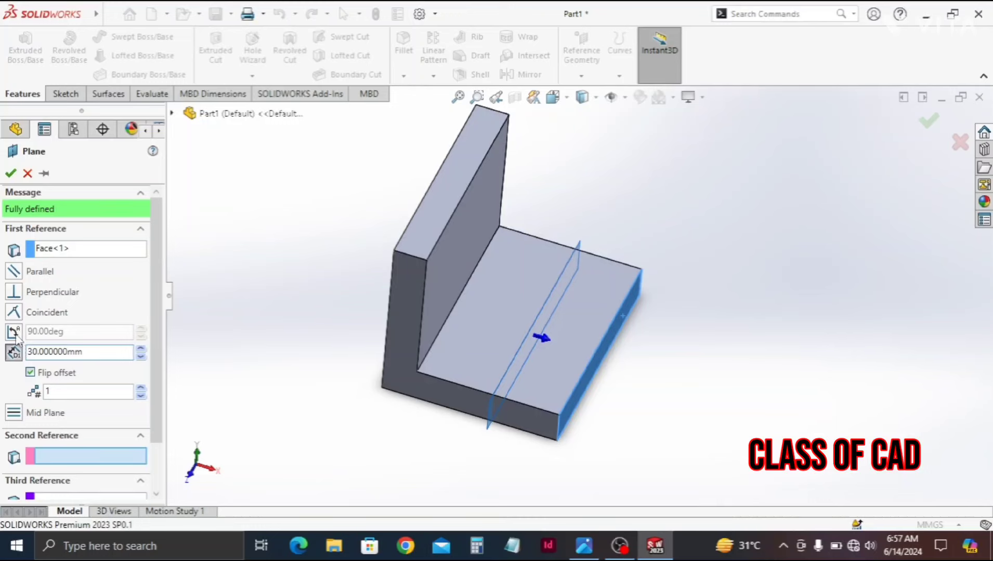
pyautogui.click(11, 174)
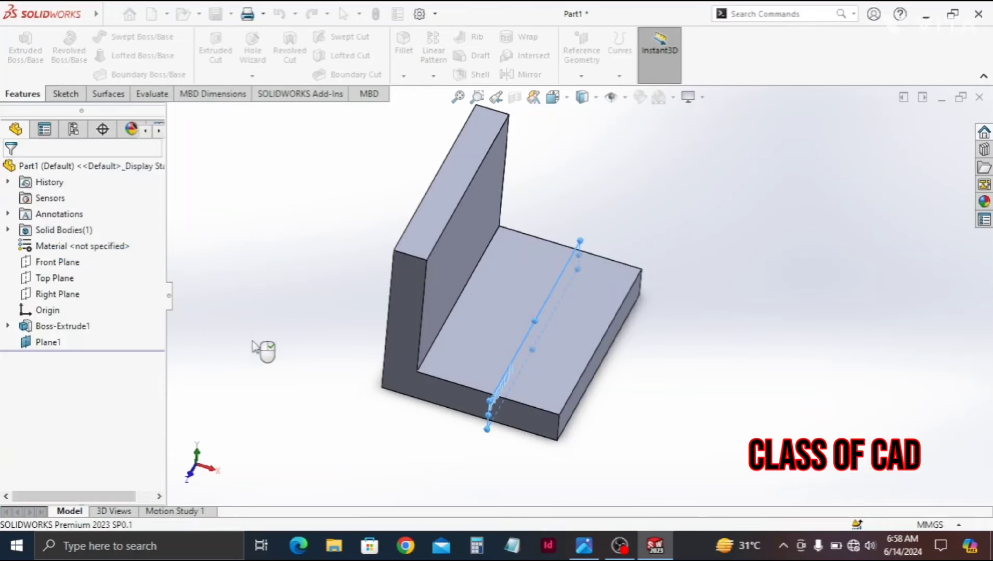
# Sketch two concentric circles on the offset plane, centred above the origin about 22 mm below the bracket's top edge, the inner about 26 mm in diameter.
pyautogui.moveTo(621, 372); pyautogui.dragTo(609, 260, button='middle')
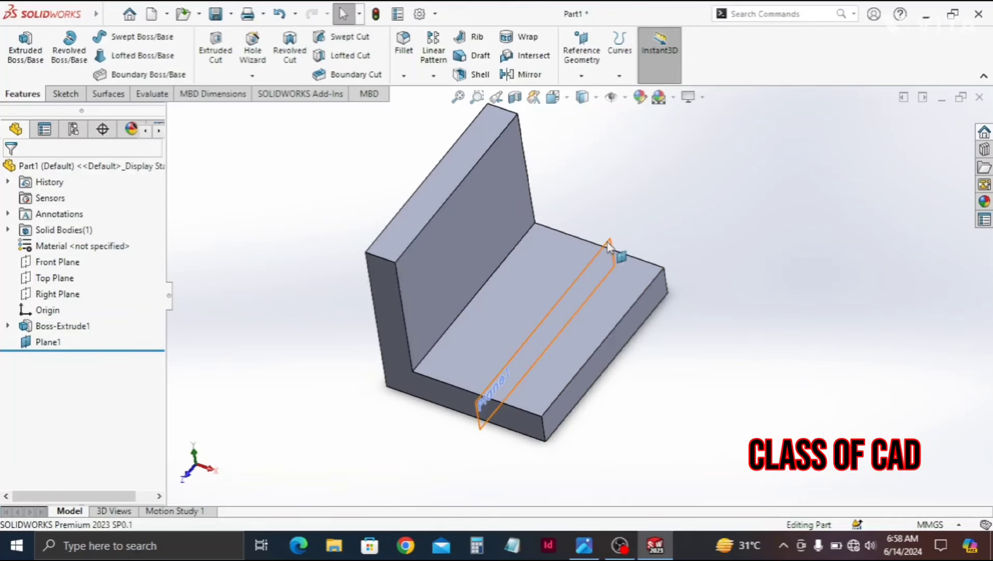
pyautogui.click(607, 243)
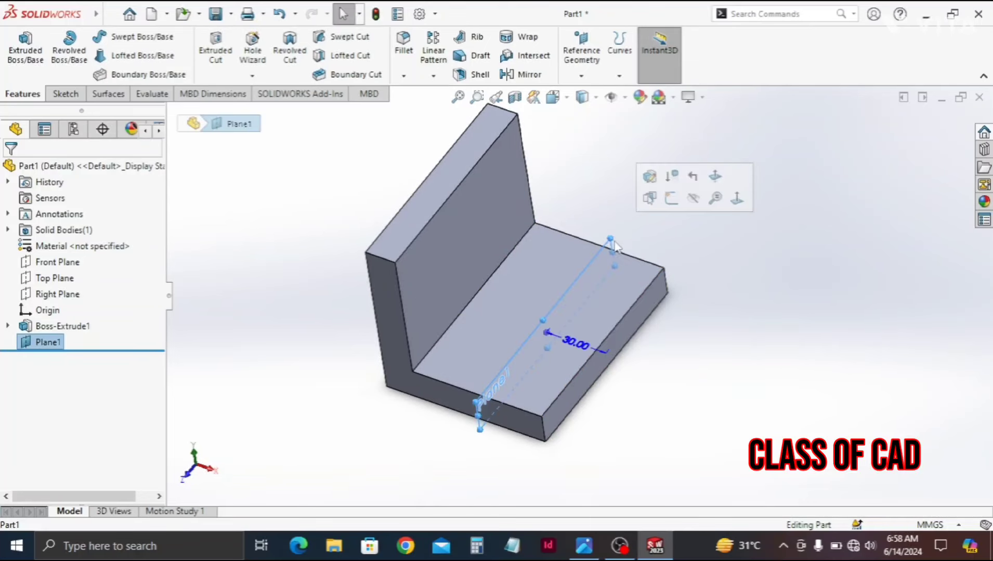
pyautogui.click(678, 203)
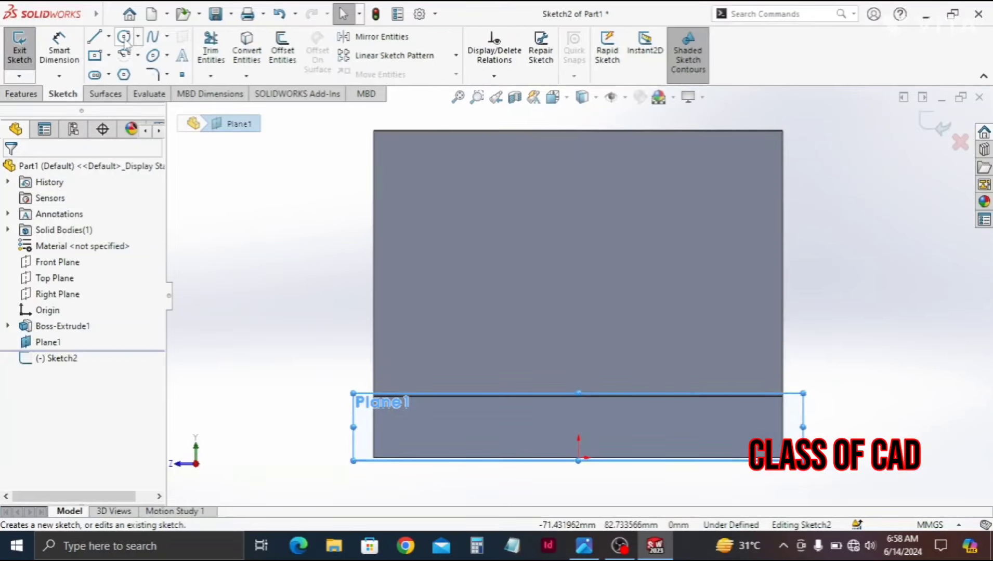
pyautogui.click(124, 37)
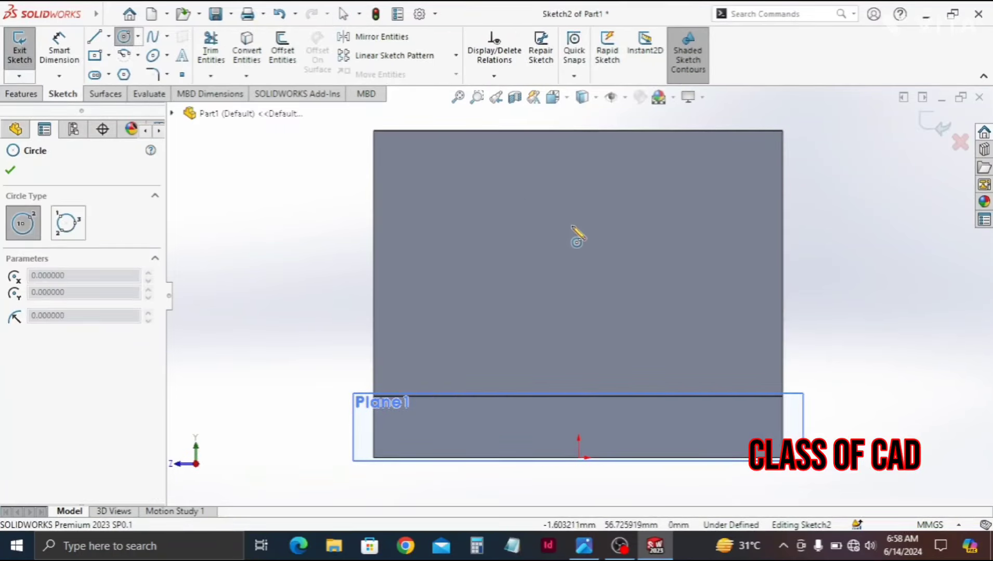
pyautogui.moveTo(577, 224); pyautogui.dragTo(555, 270)
pyautogui.moveTo(578, 222); pyautogui.dragTo(544, 283)
pyautogui.press('Escape')
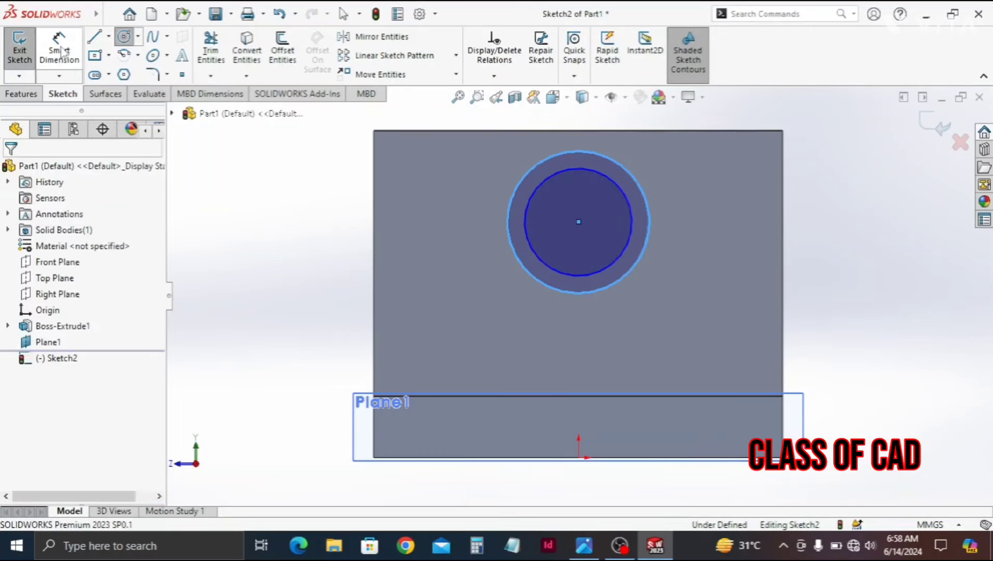
# Dimension the distance from the circles' centre to the bracket's top edge as 30 mm.
pyautogui.click(579, 222)
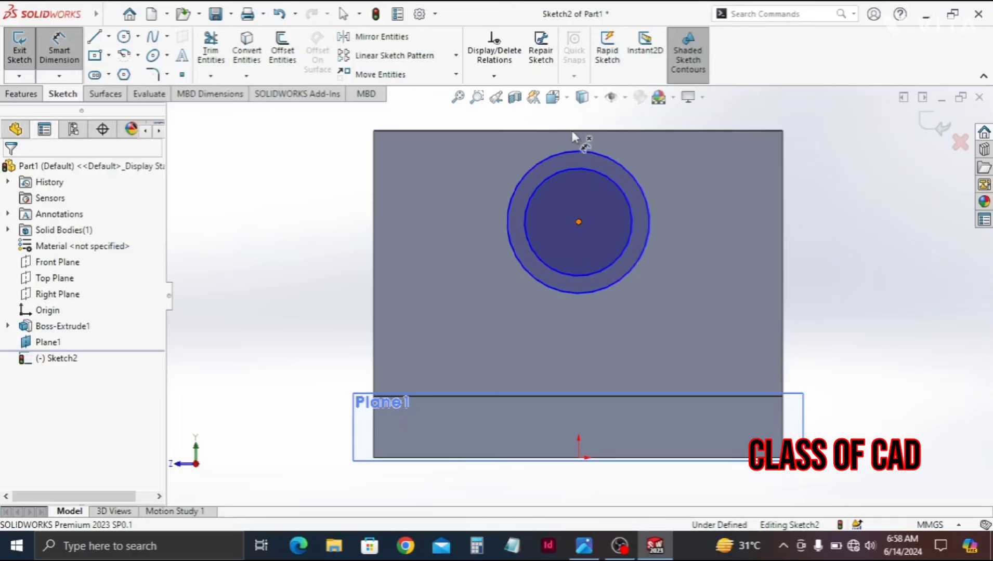
pyautogui.click(572, 131)
pyautogui.click(354, 184)
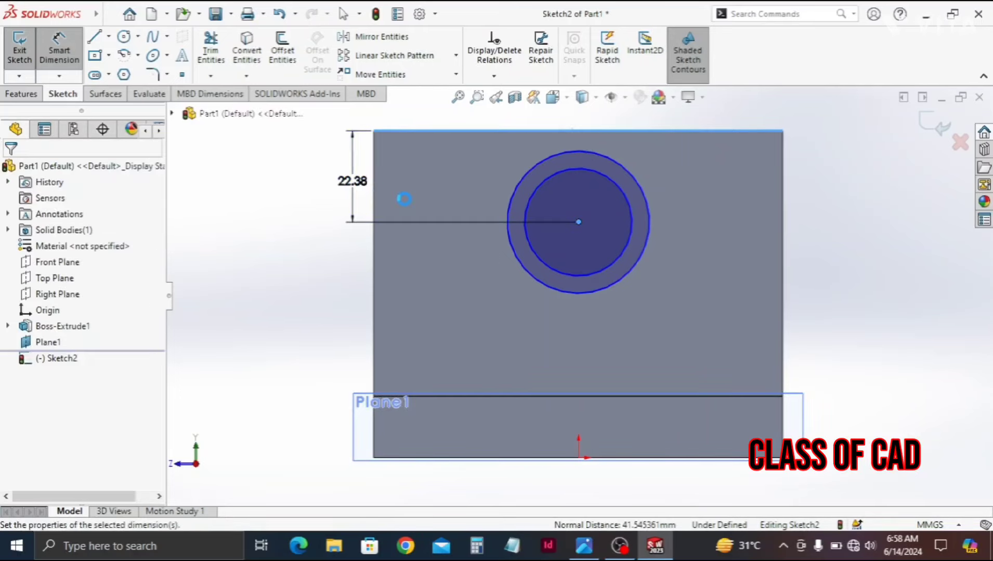
pyautogui.write('20')
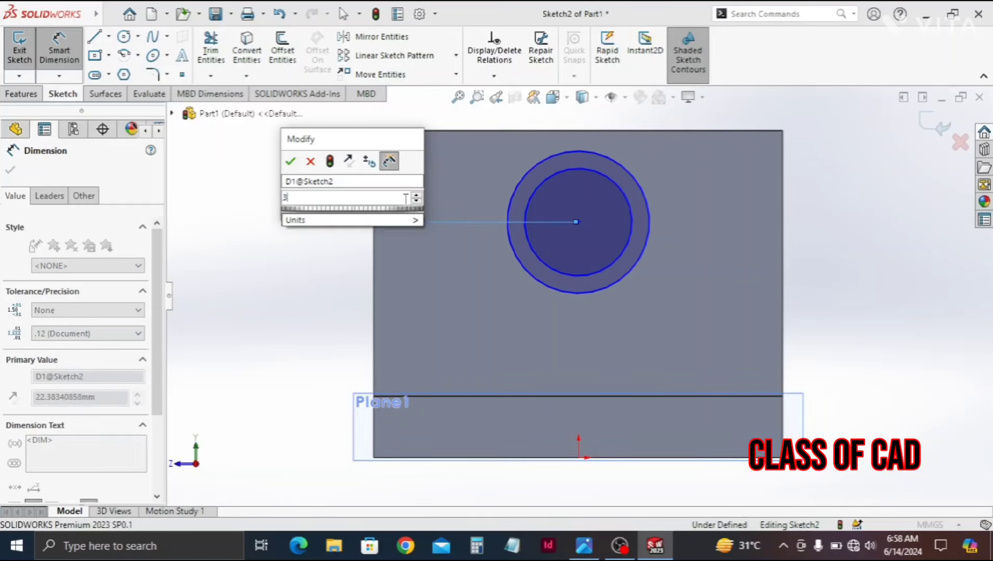
pyautogui.press('Return')
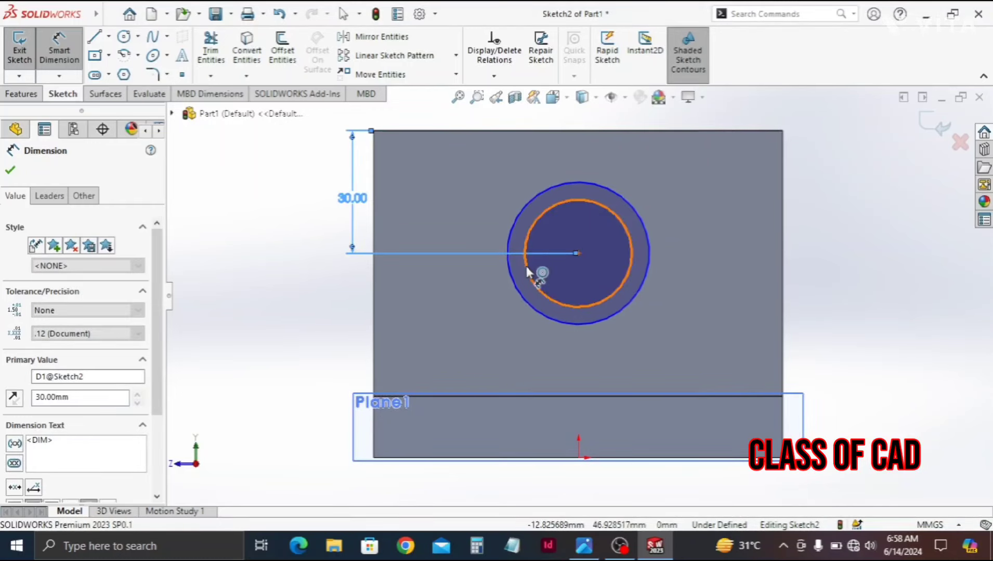
# Dimension the inner circle's diameter as 25 mm.
pyautogui.click(449, 294)
pyautogui.click(469, 295)
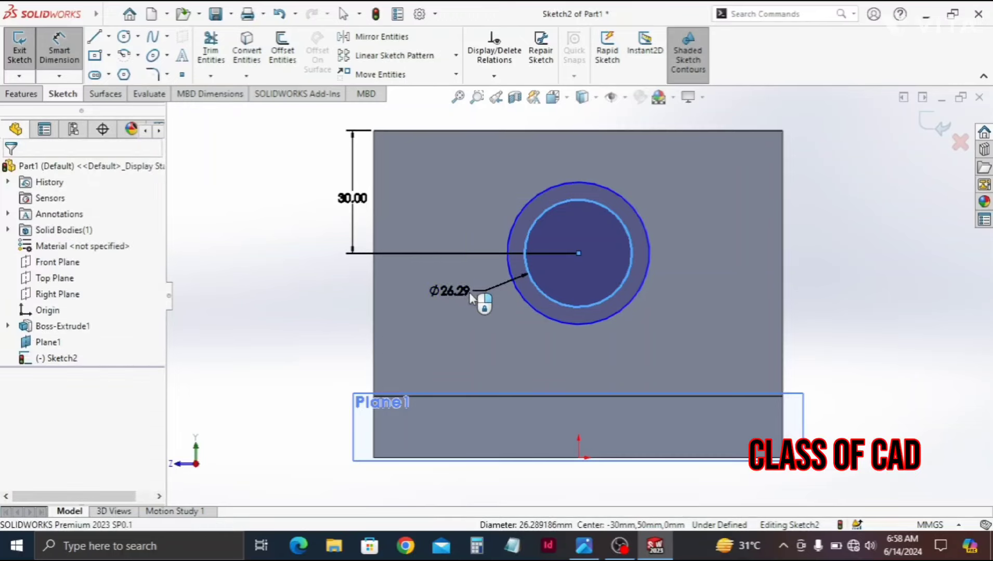
pyautogui.write('2')
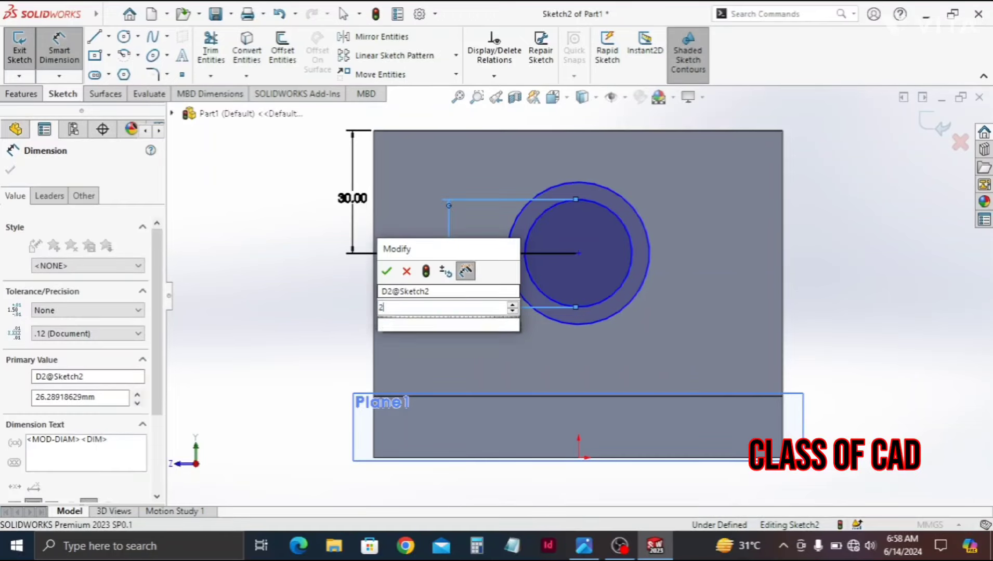
pyautogui.write('5')
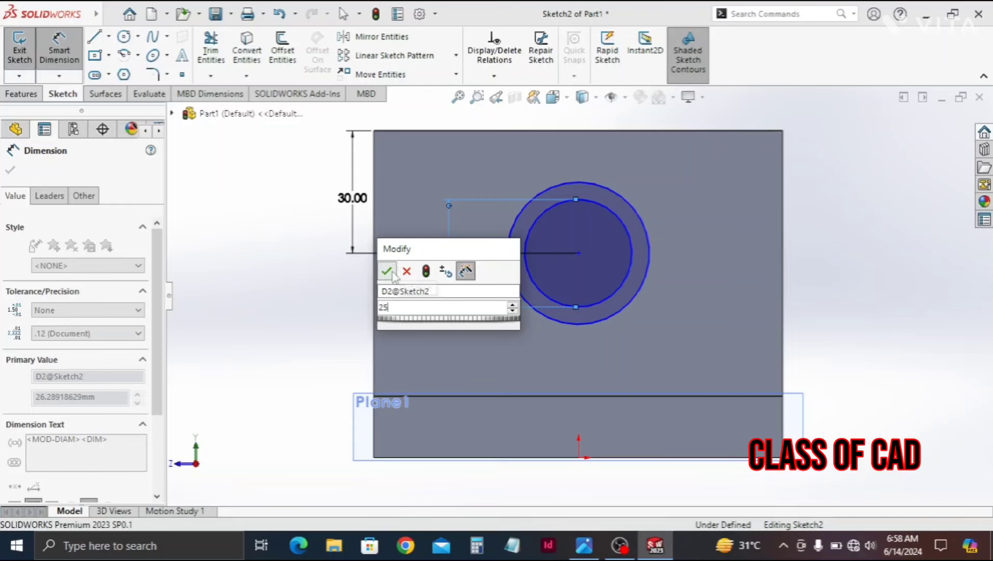
pyautogui.click(386, 271)
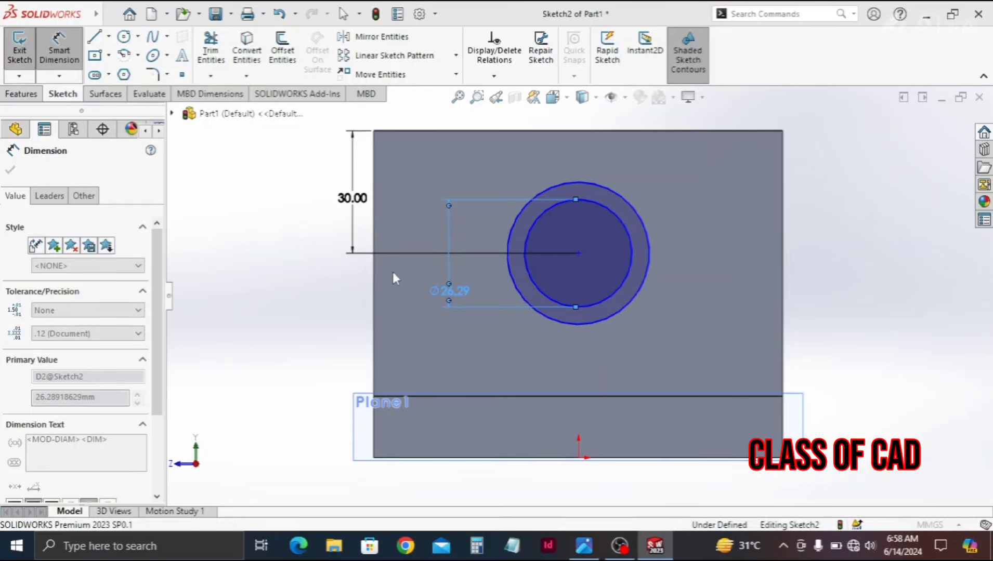
# Dimension the outer circle's diameter as 38 mm and end dimensioning.
pyautogui.click(510, 278)
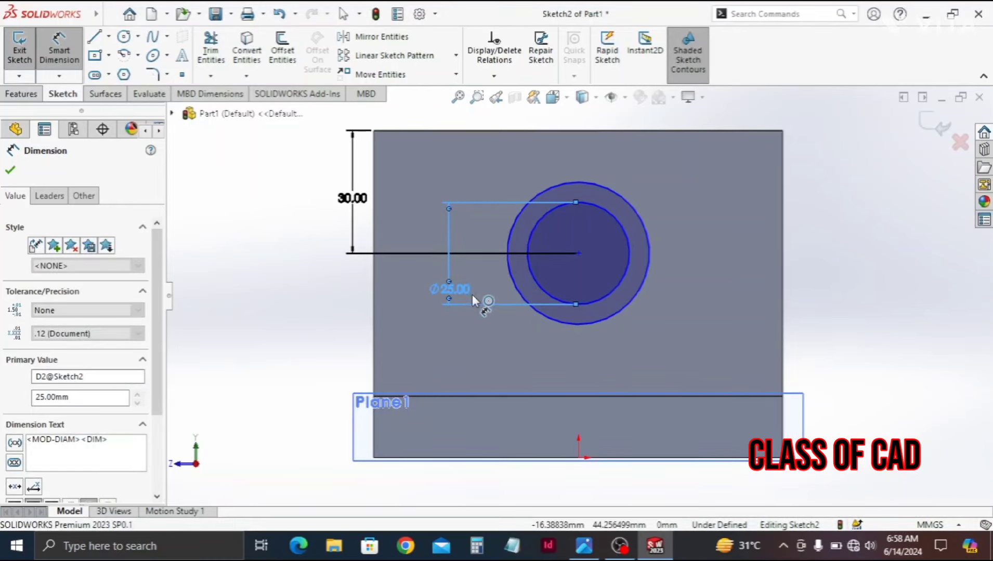
pyautogui.click(444, 329)
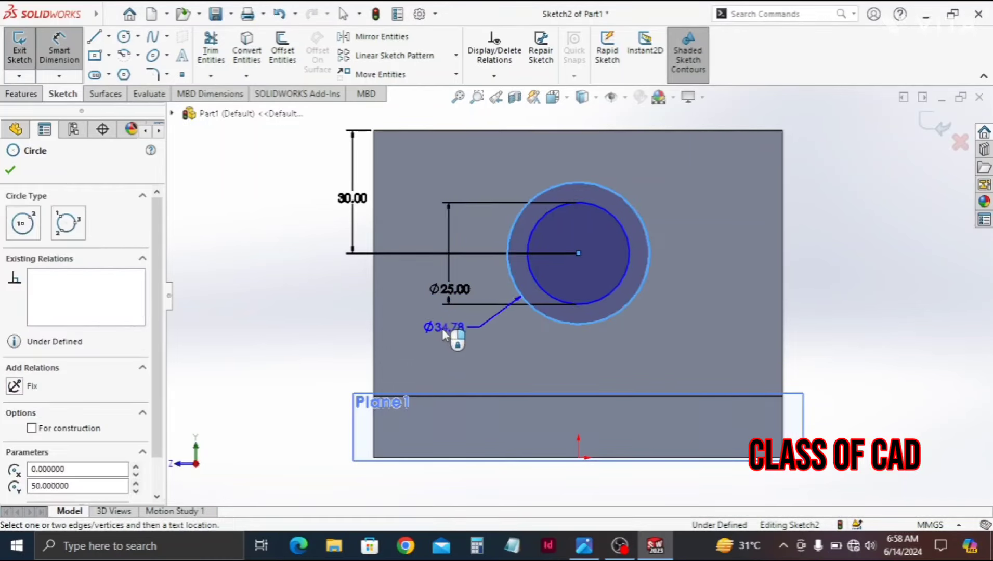
pyautogui.click(491, 341)
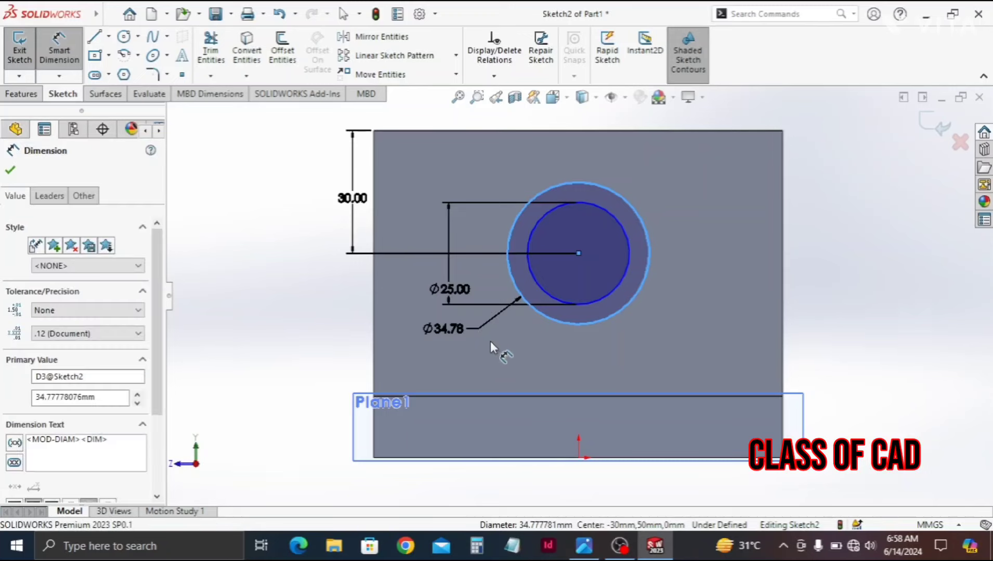
pyautogui.write('38')
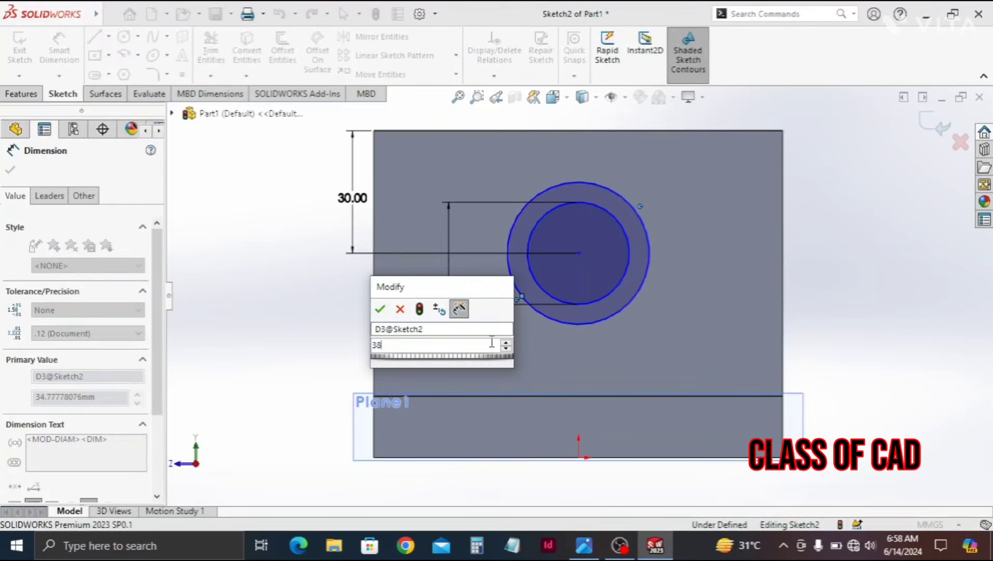
pyautogui.press('Return')
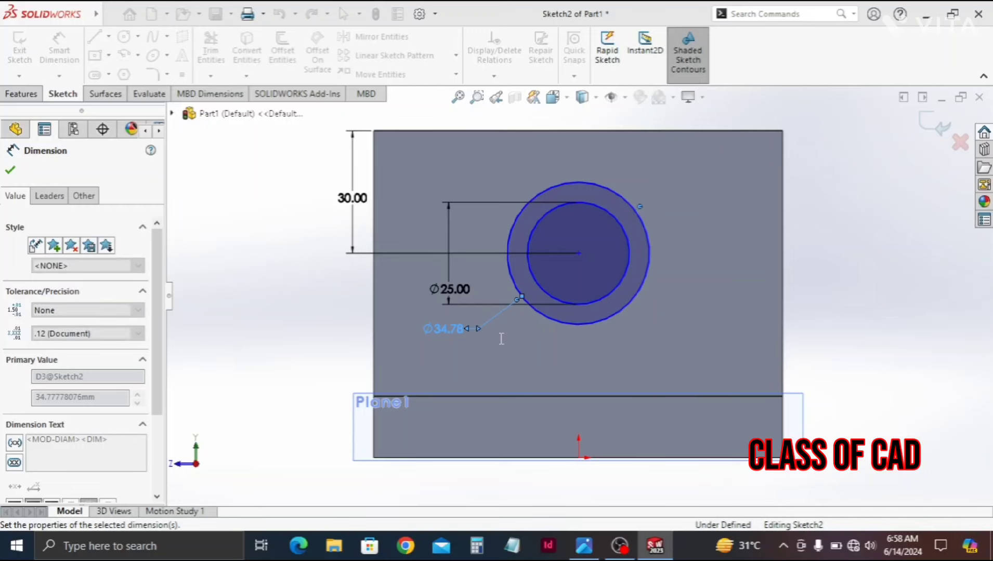
pyautogui.press('Escape')
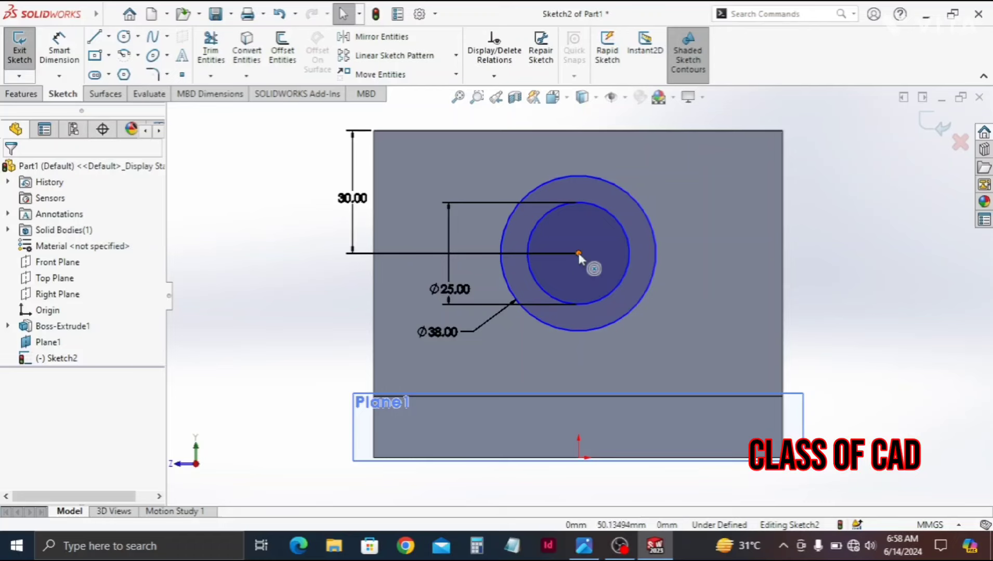
# Add a vertical relation between the circles' centre point and the origin.
pyautogui.click(578, 252)
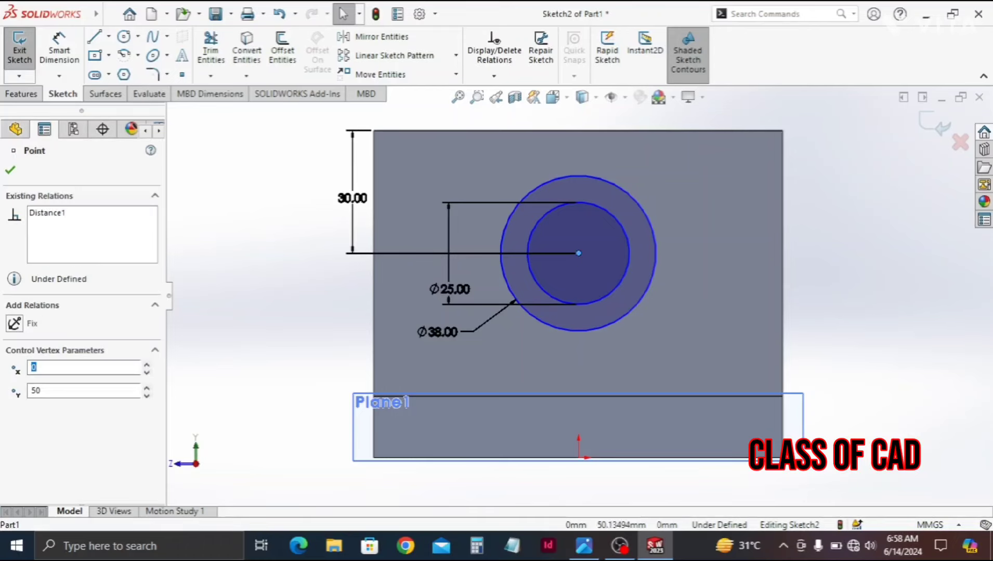
pyautogui.keyDown('ctrl'); pyautogui.click(579, 458); pyautogui.keyUp('ctrl')
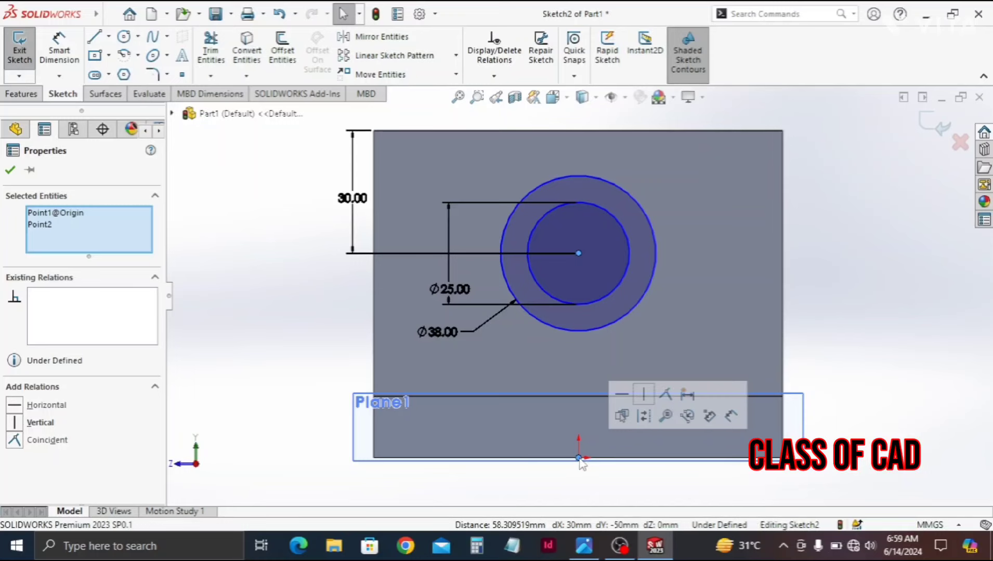
pyautogui.click(645, 396)
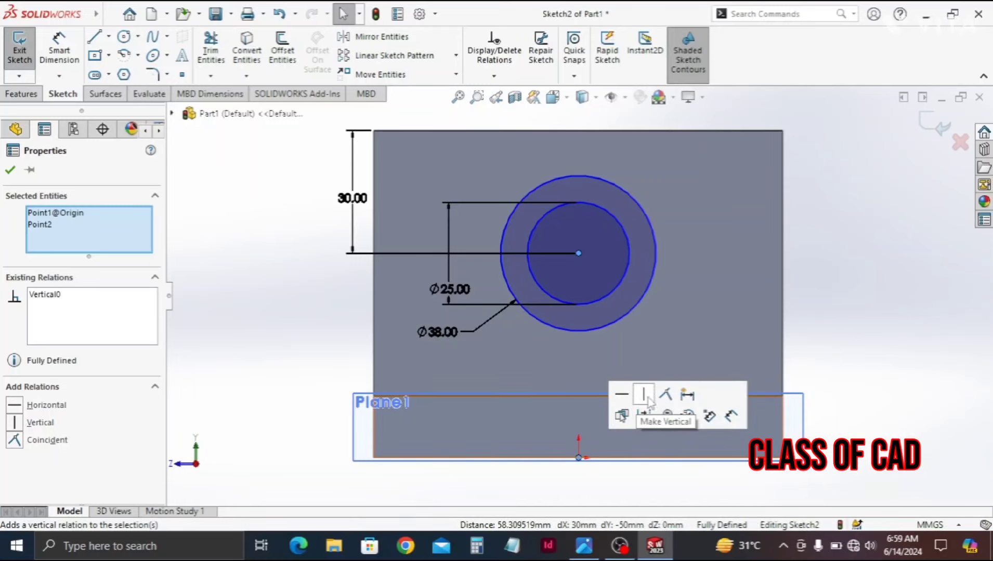
pyautogui.click(13, 170)
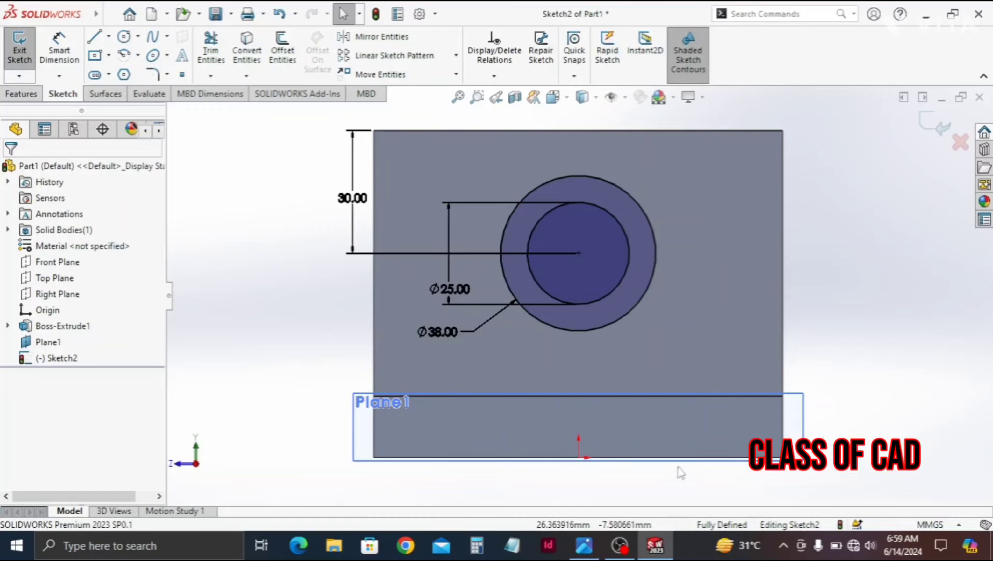
# Start a boss extrusion of the concentric circles, reverse it towards the vertical leg and set the end condition to Up To Next.
pyautogui.click(21, 94)
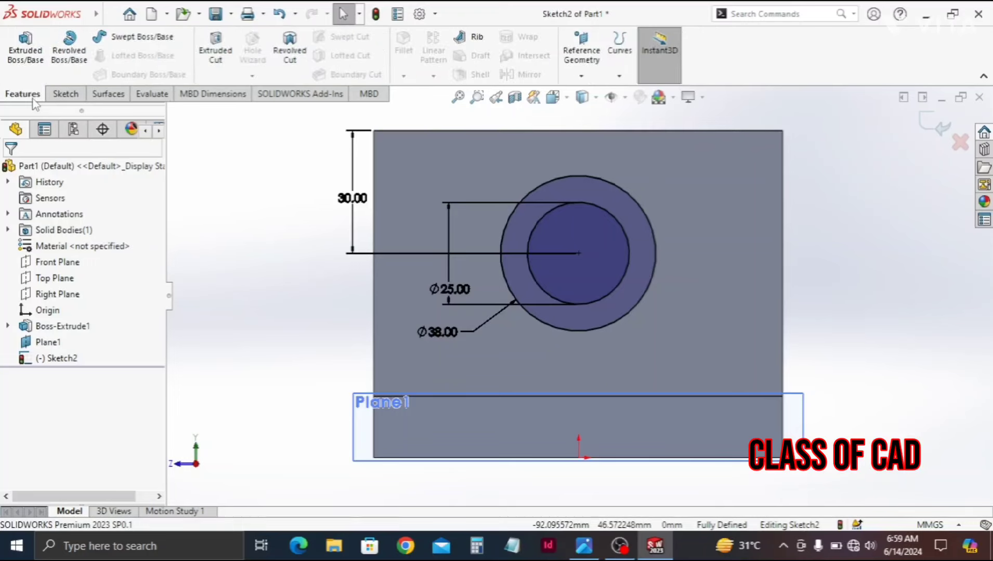
pyautogui.click(24, 61)
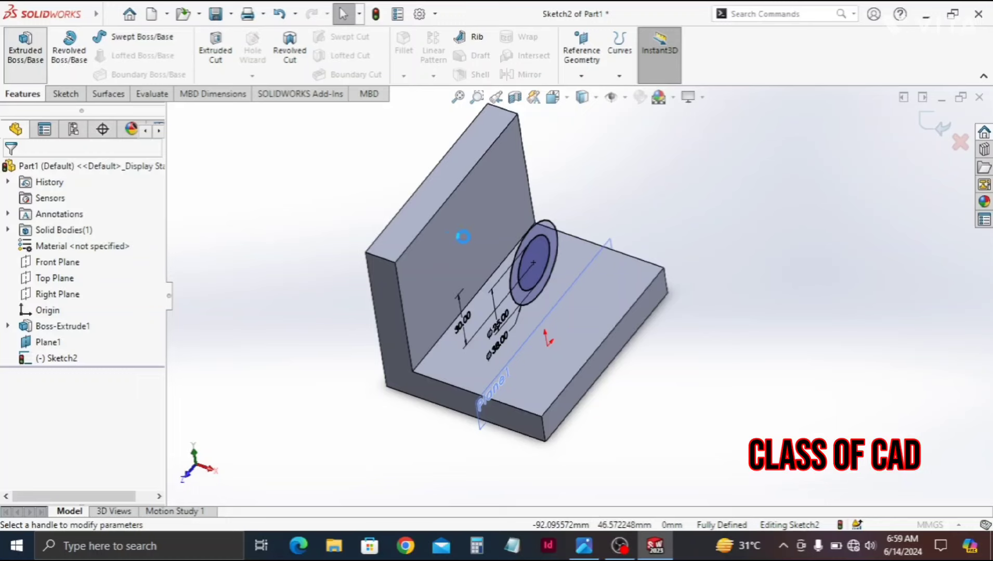
pyautogui.click(512, 281)
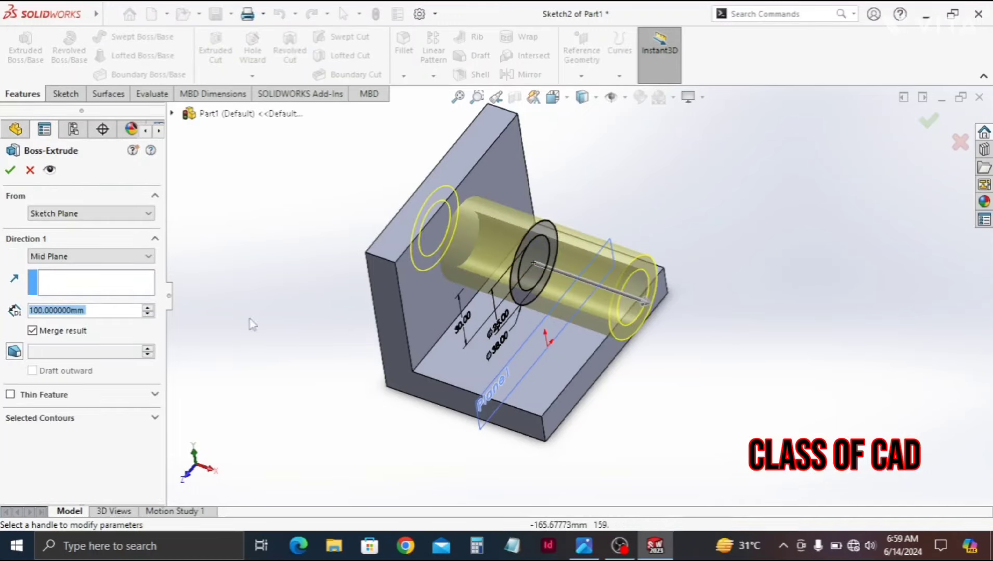
pyautogui.click(76, 259)
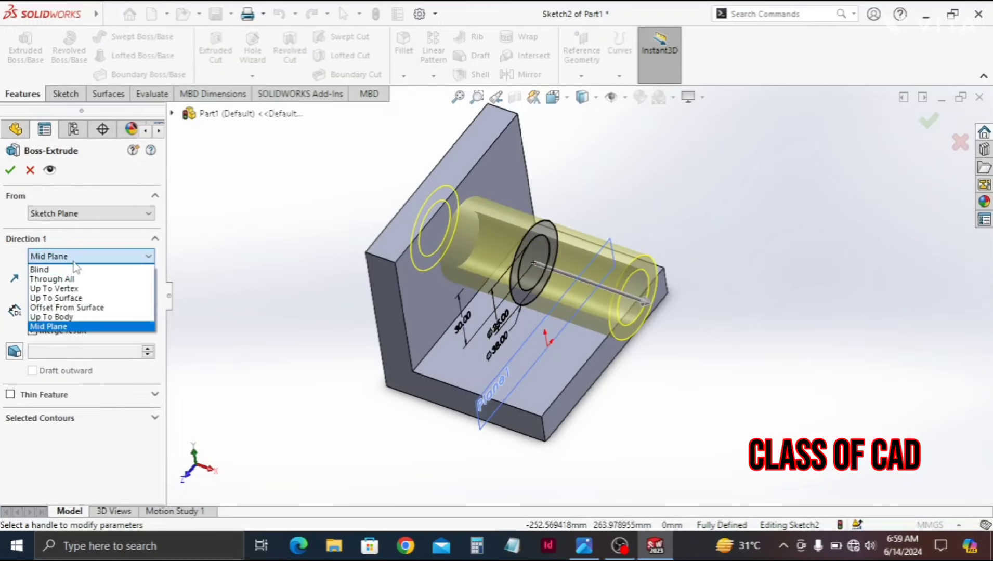
pyautogui.click(52, 268)
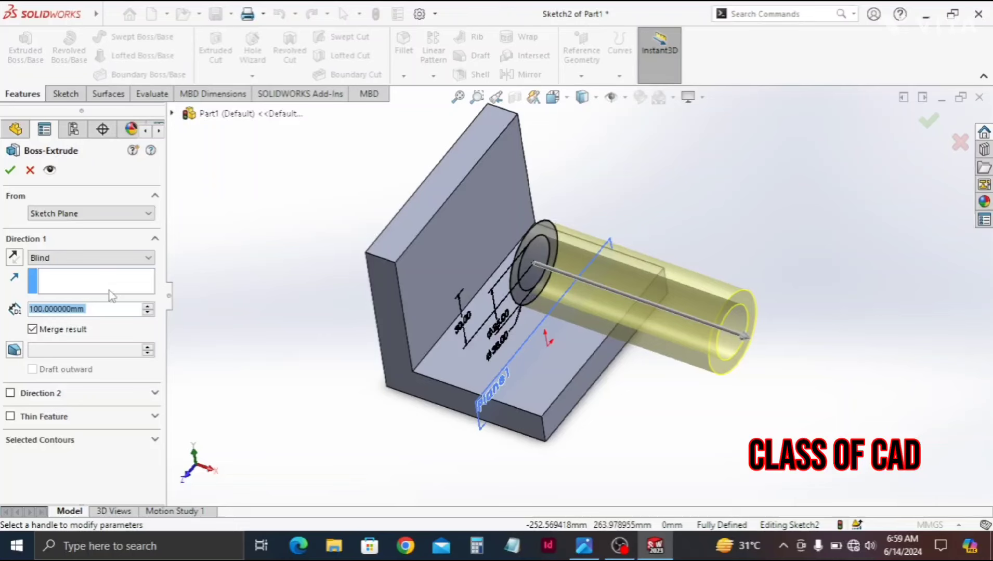
pyautogui.click(16, 259)
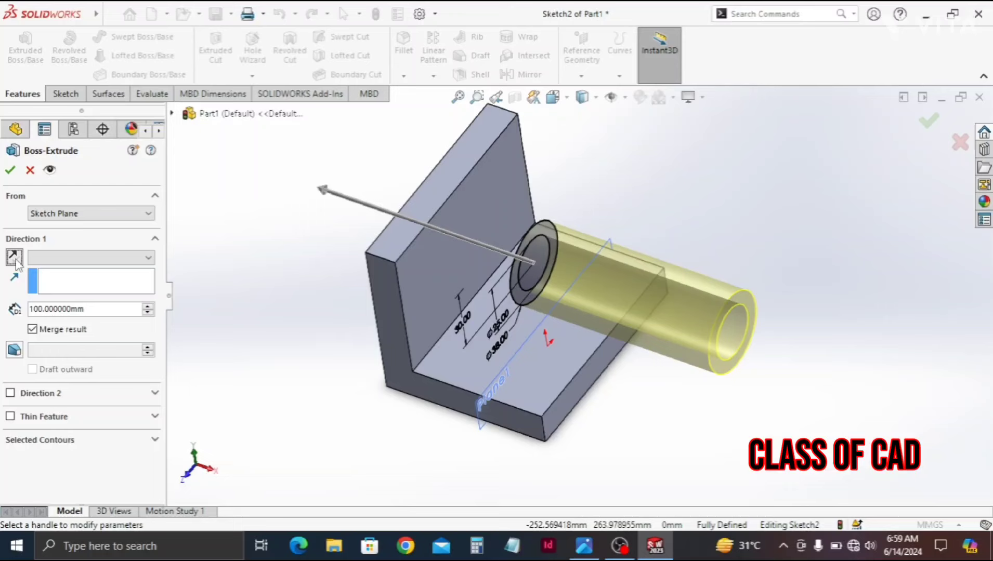
pyautogui.click(76, 260)
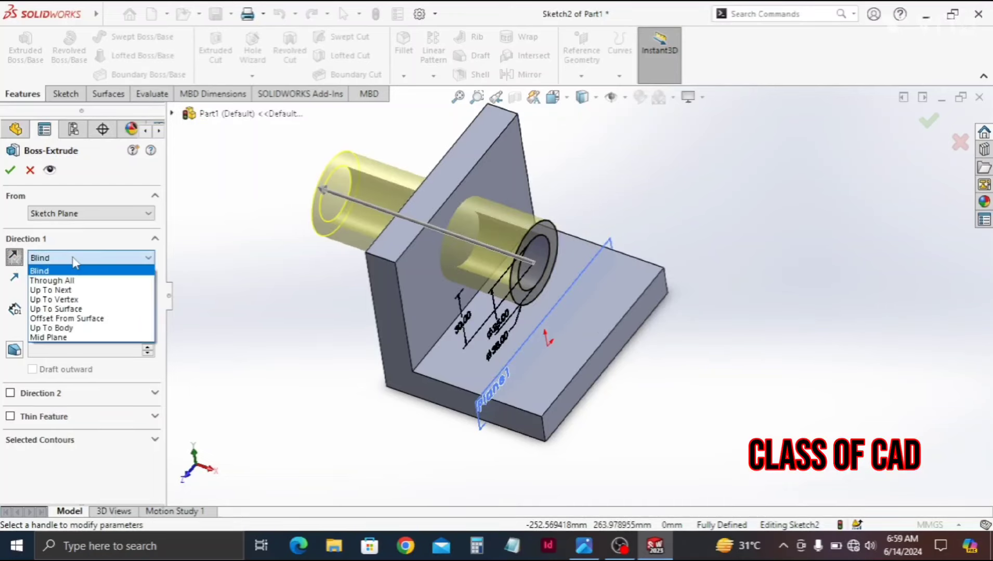
pyautogui.click(76, 291)
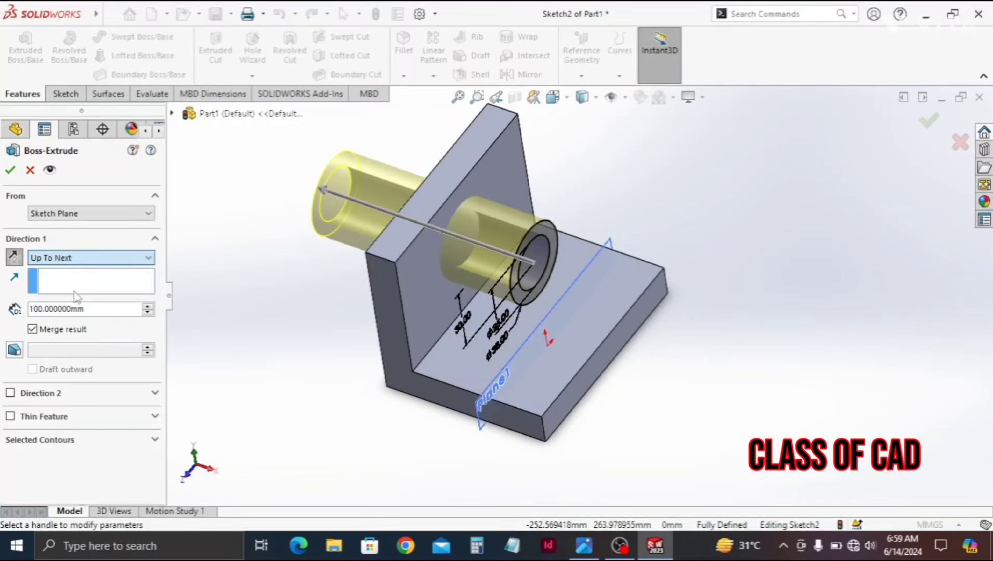
# Try reversing the boss extrusion away from the vertical leg and check the end conditions available in that direction.
pyautogui.click(63, 260)
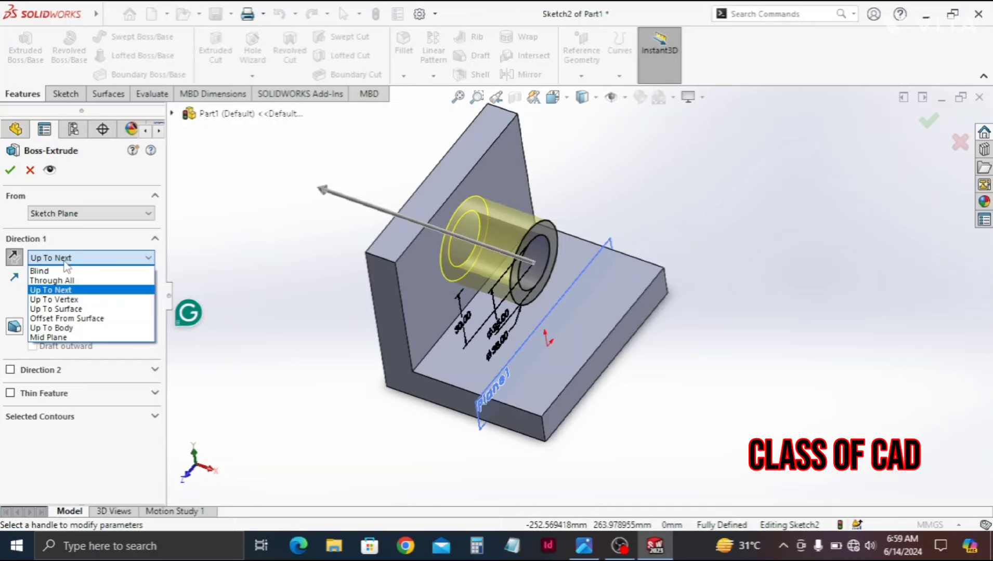
pyautogui.click(22, 265)
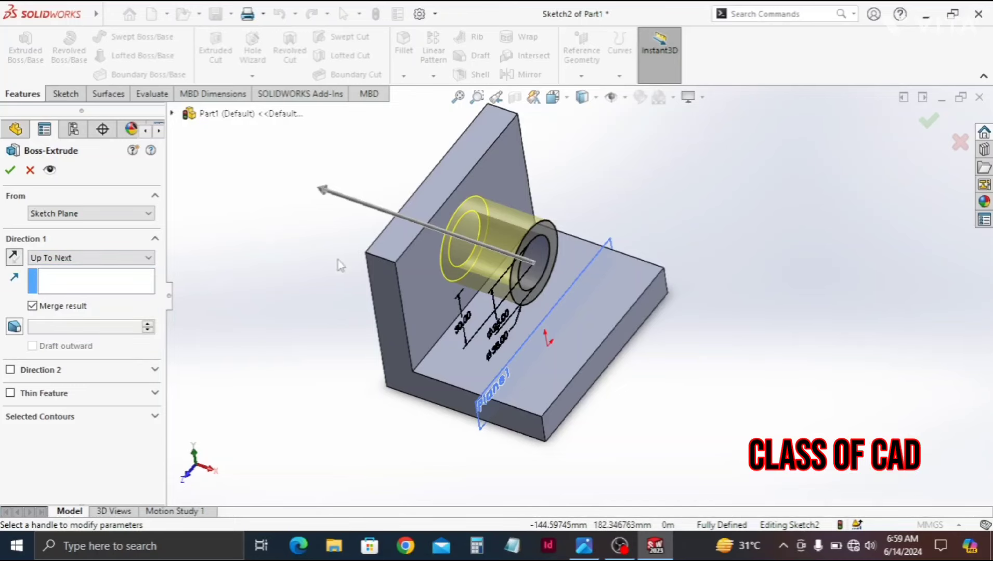
pyautogui.click(17, 260)
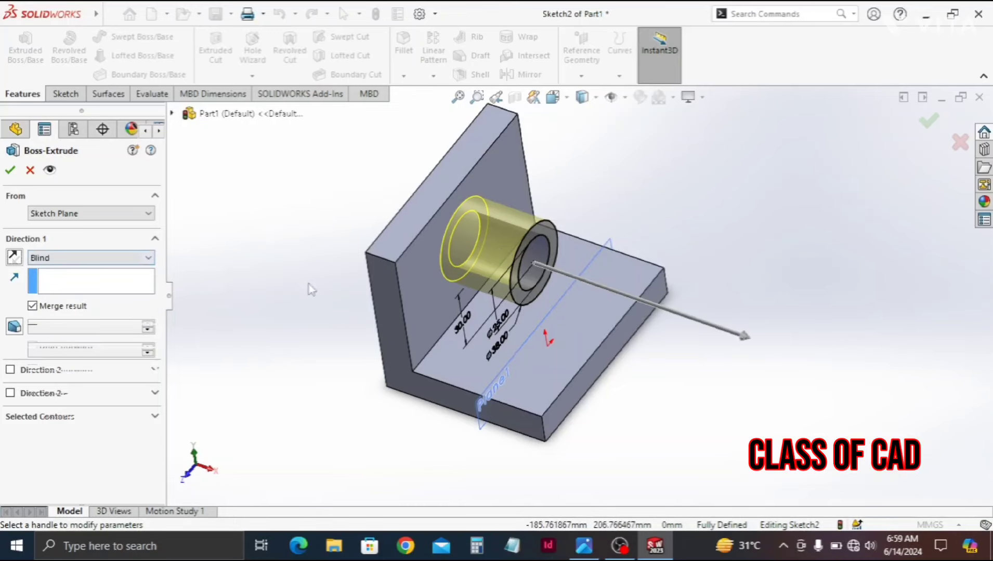
pyautogui.moveTo(475, 304); pyautogui.dragTo(486, 304, button='middle')
pyautogui.click(82, 258)
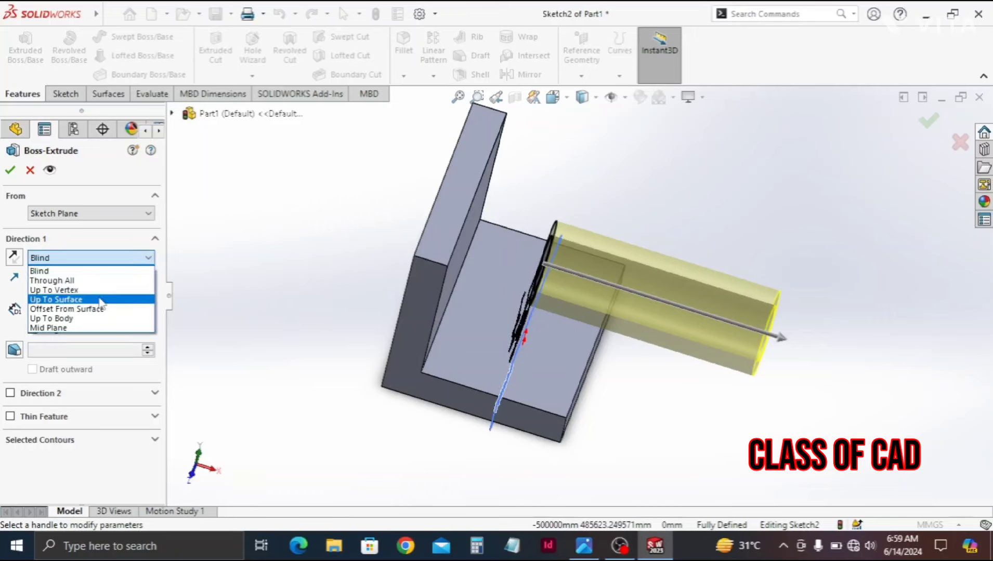
pyautogui.click(14, 261)
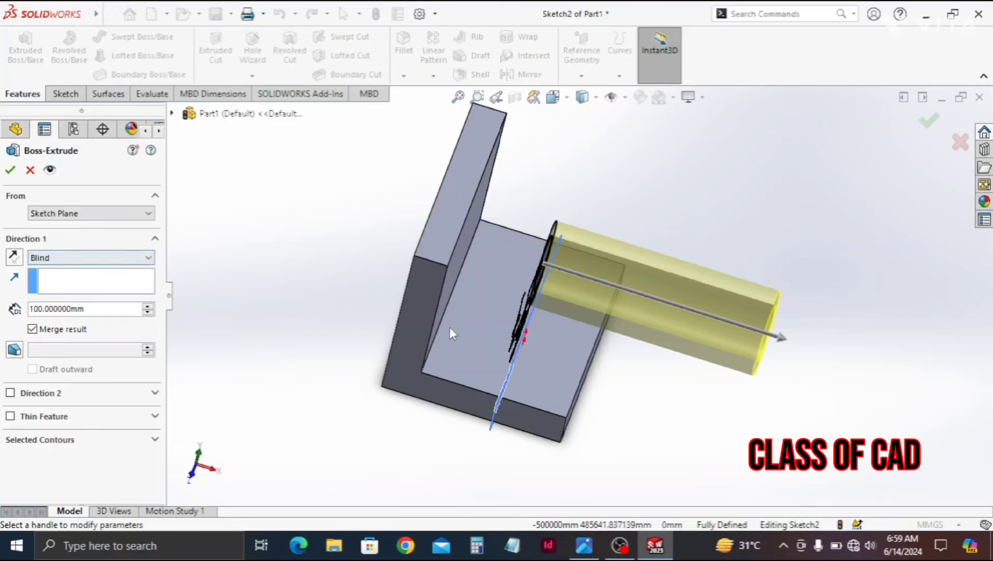
pyautogui.moveTo(435, 326); pyautogui.dragTo(398, 326, button='middle')
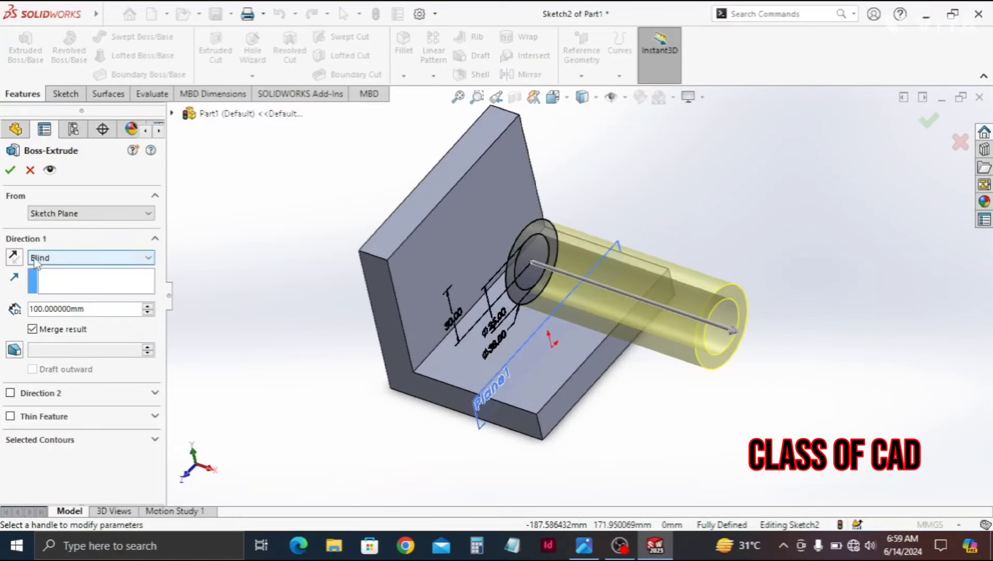
# Create the hollow boss by extruding towards the vertical leg with the Up To Next end condition, and hide the offset reference plane.
pyautogui.click(14, 257)
pyautogui.click(80, 258)
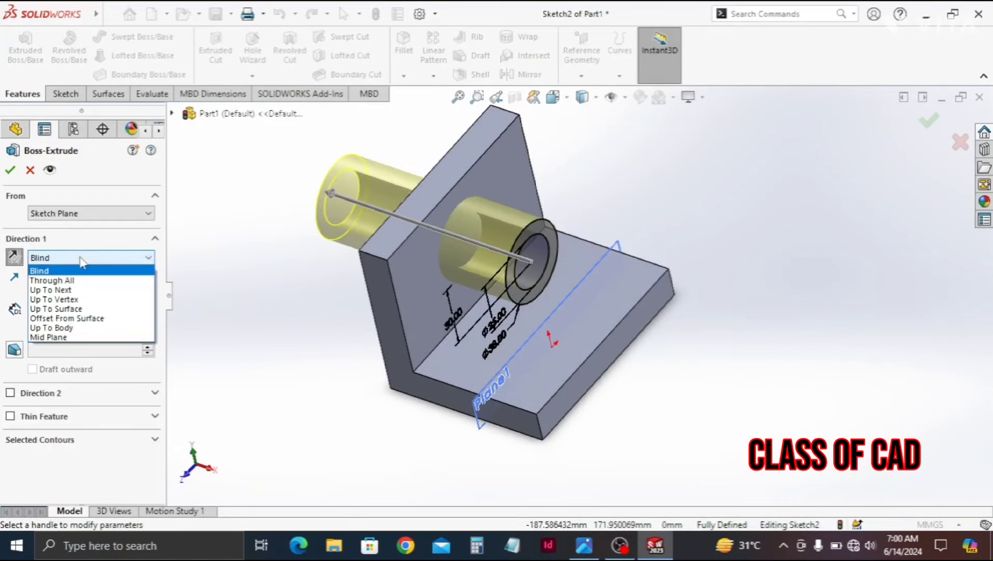
pyautogui.click(71, 291)
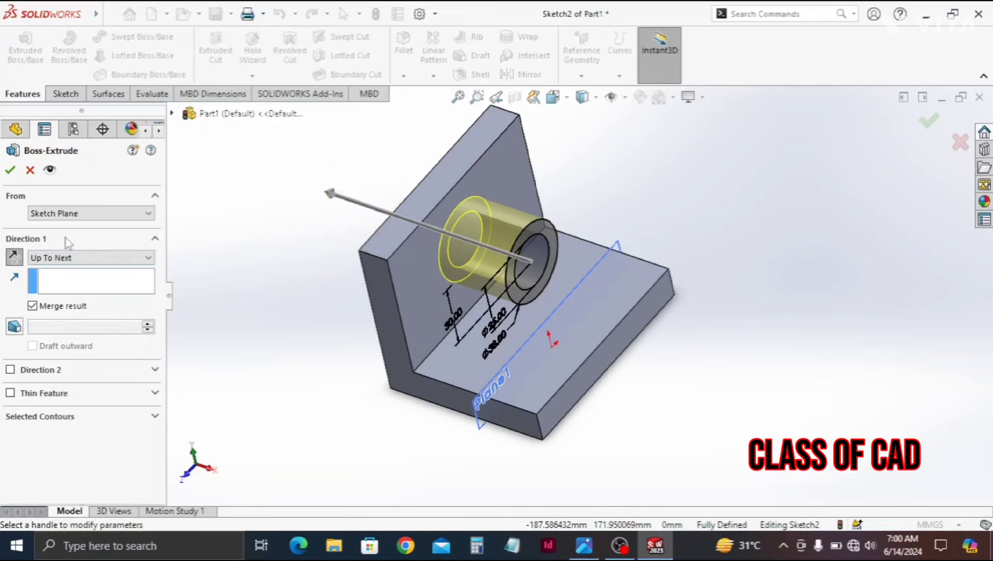
pyautogui.click(11, 171)
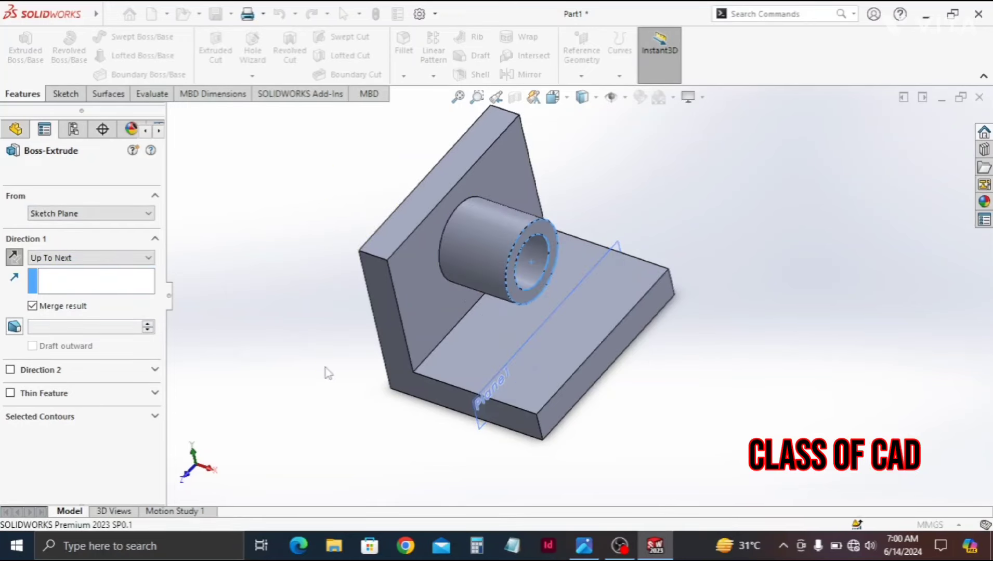
pyautogui.click(592, 274)
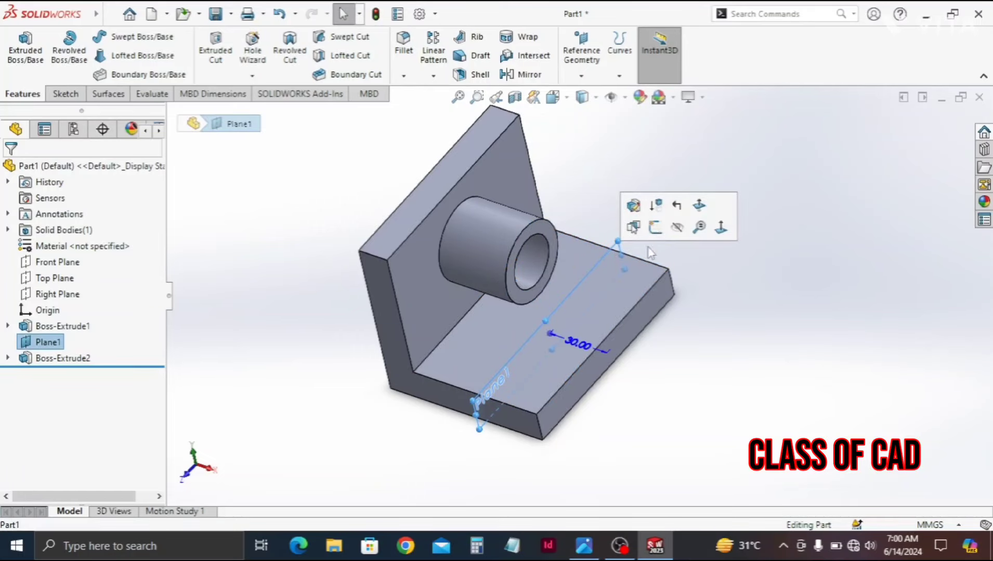
pyautogui.click(676, 227)
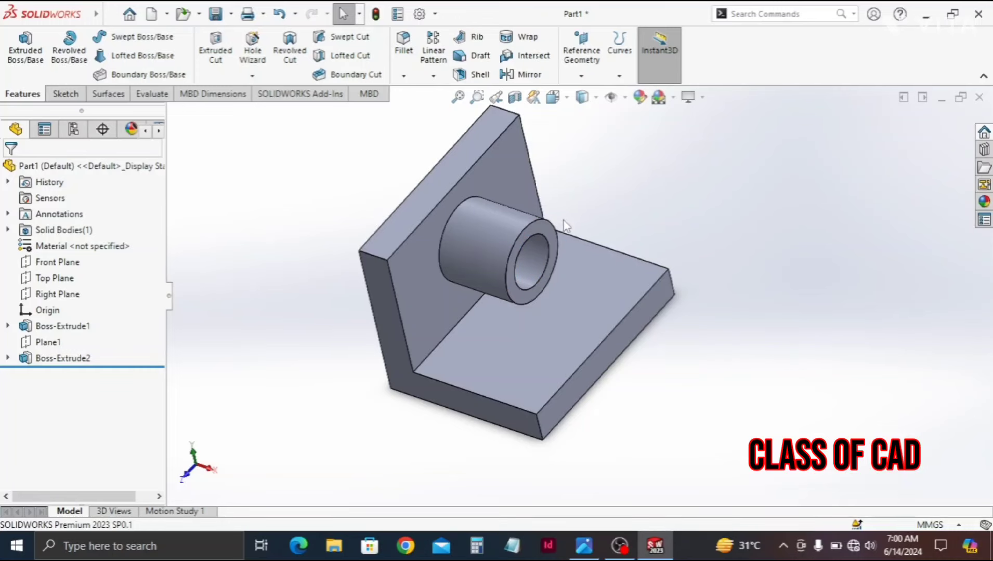
# Create a reference plane offset 15 mm from the boss's ring-shaped end face, flipped towards the vertical leg.
pyautogui.click(544, 229)
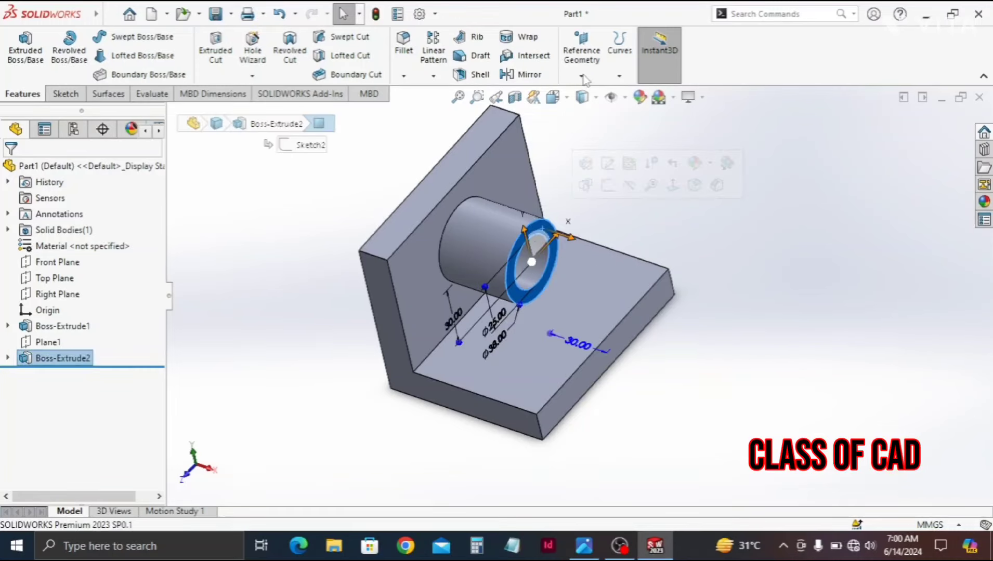
pyautogui.click(581, 52)
pyautogui.click(581, 76)
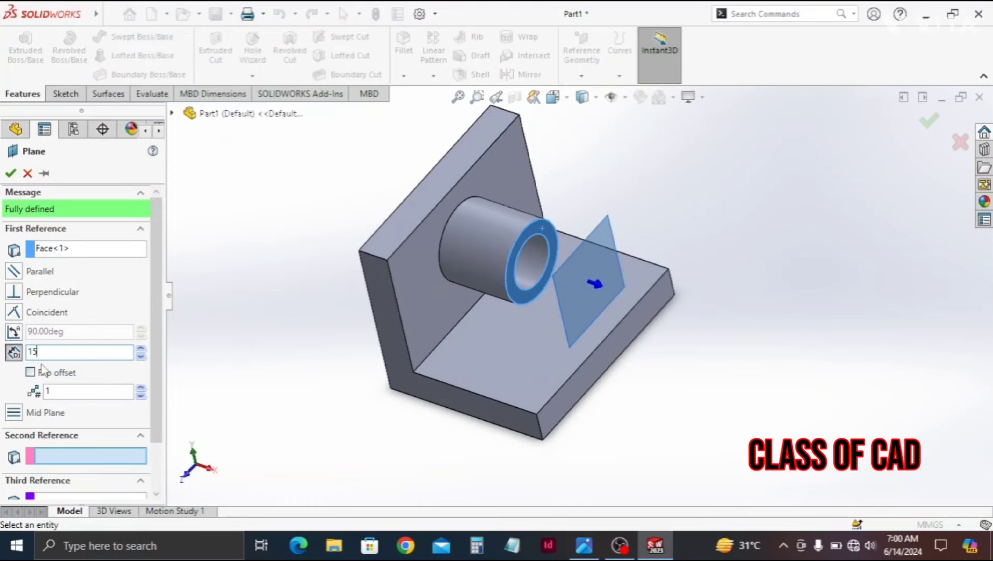
pyautogui.press('Return')
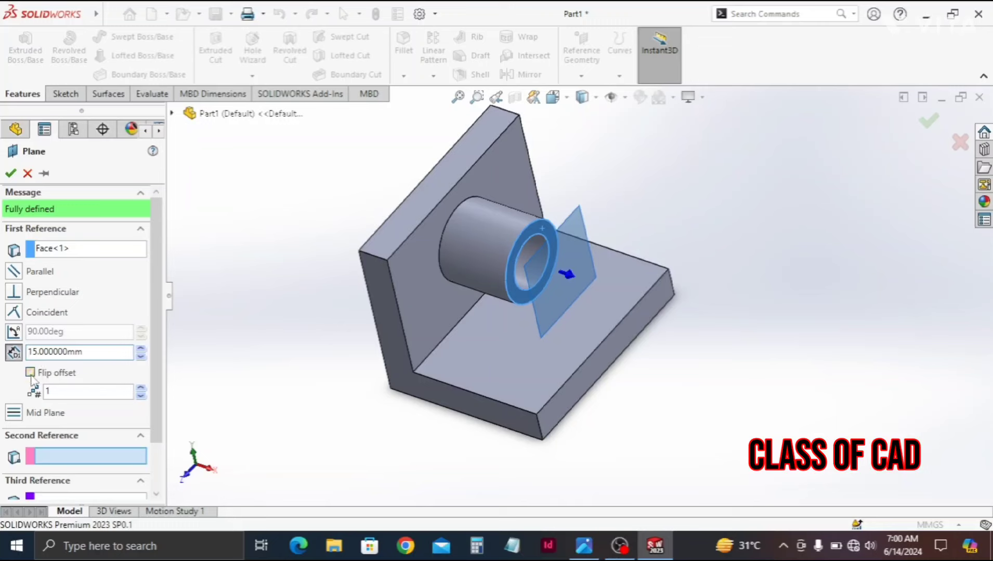
pyautogui.click(30, 373)
pyautogui.click(10, 174)
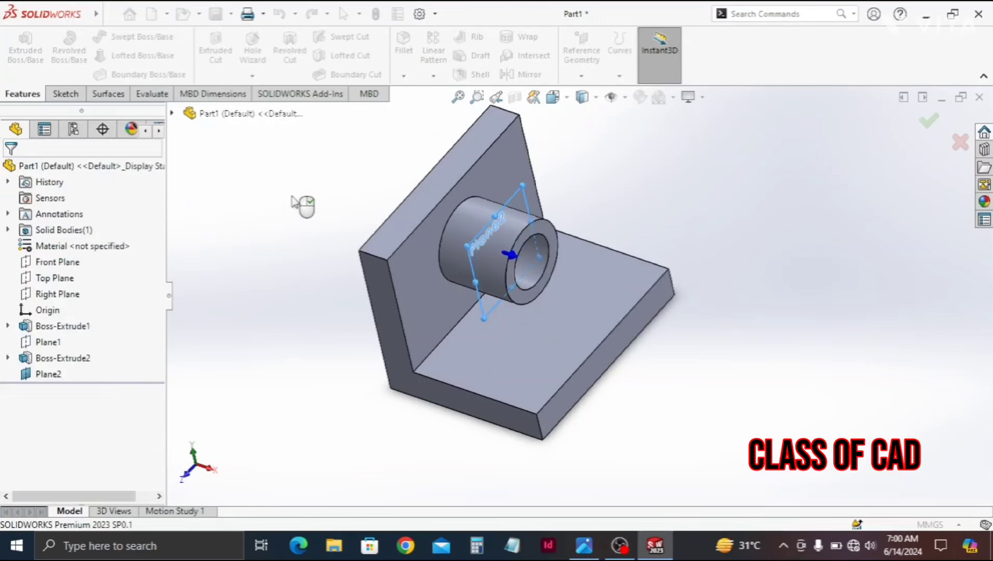
# Start a sketch on the new offset plane and draw a centre rectangle about 18 mm wide, centred above the origin and overlapping the boss's upper part.
pyautogui.click(514, 198)
pyautogui.click(572, 163)
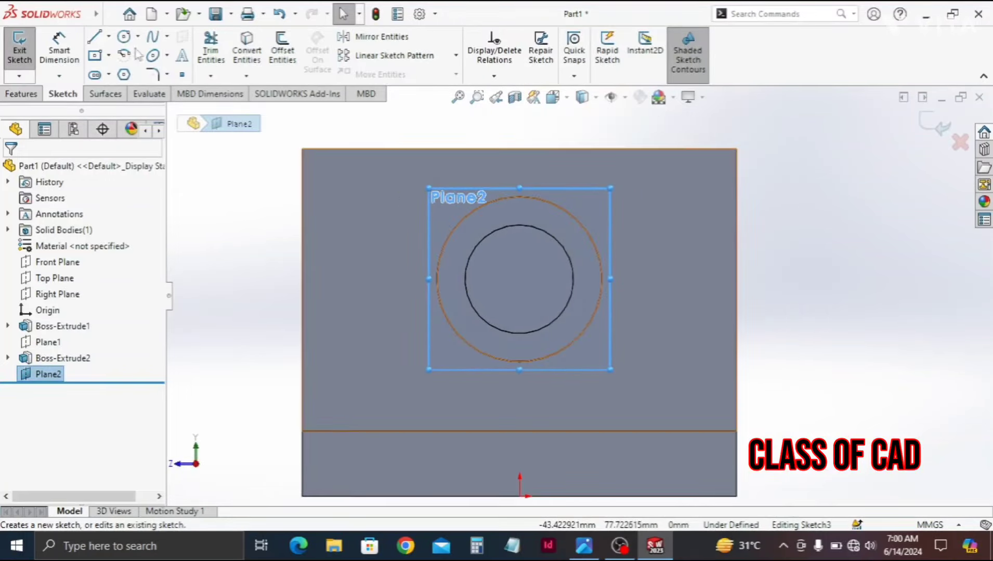
pyautogui.click(95, 57)
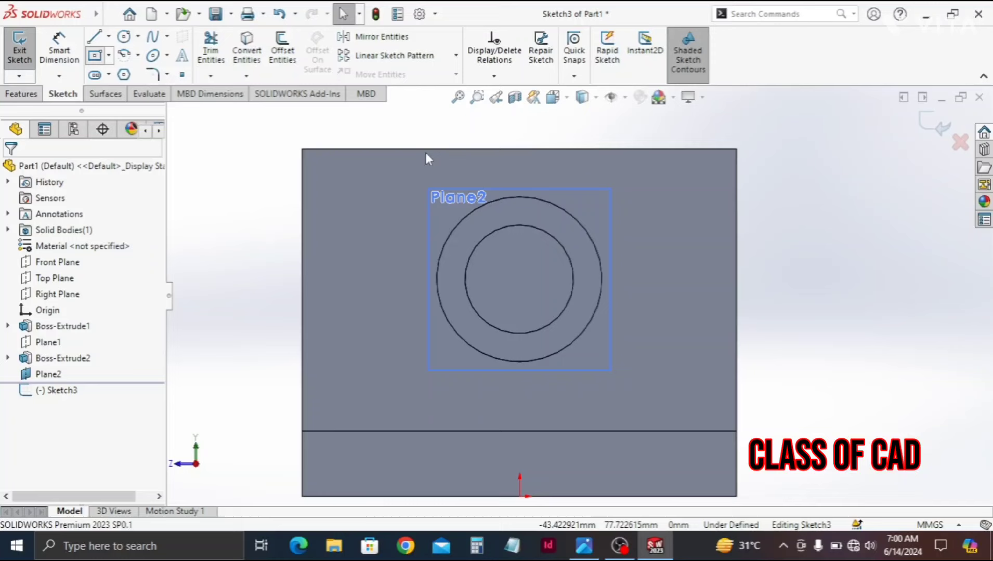
pyautogui.click(519, 238)
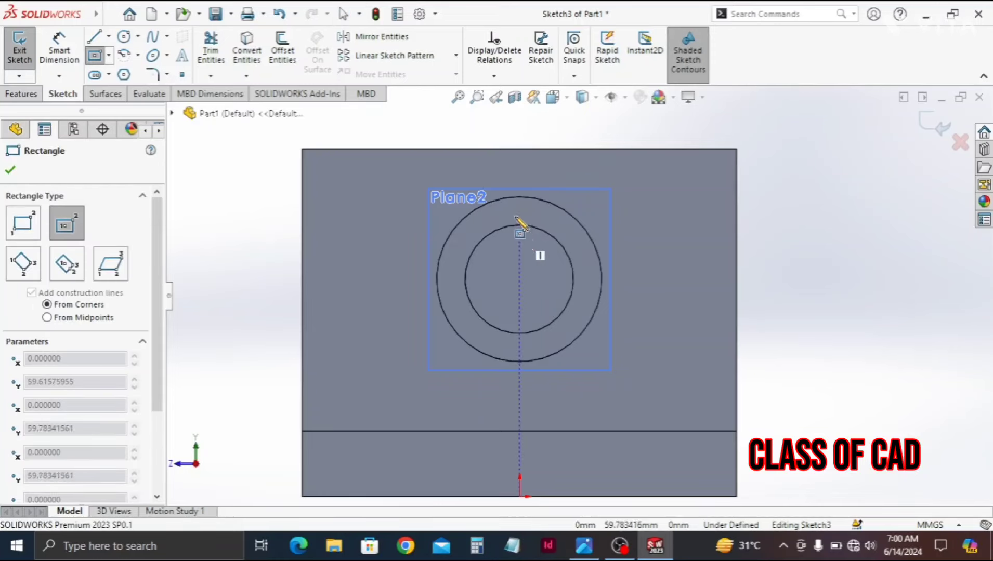
pyautogui.click(558, 134)
pyautogui.press('Escape')
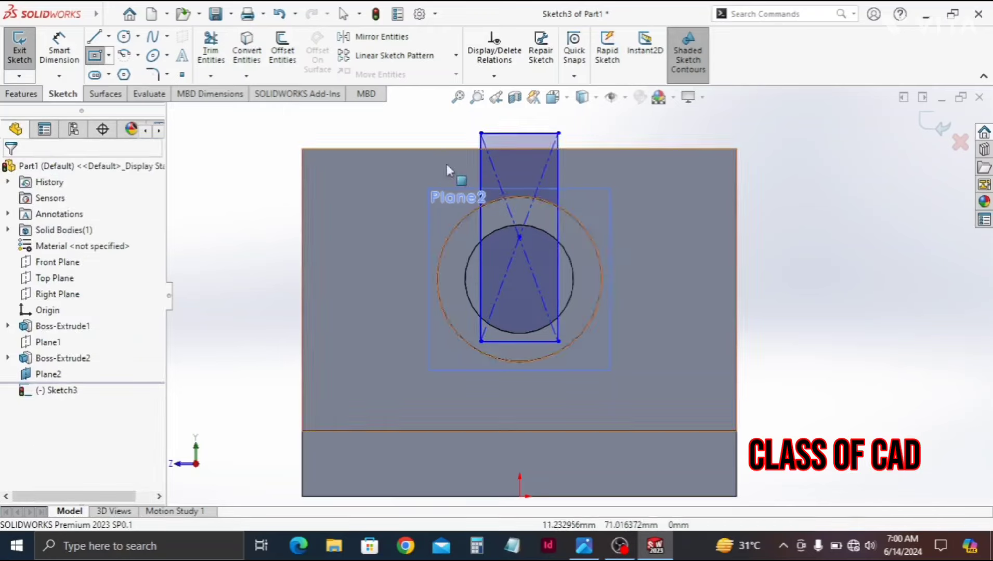
pyautogui.press('Escape')
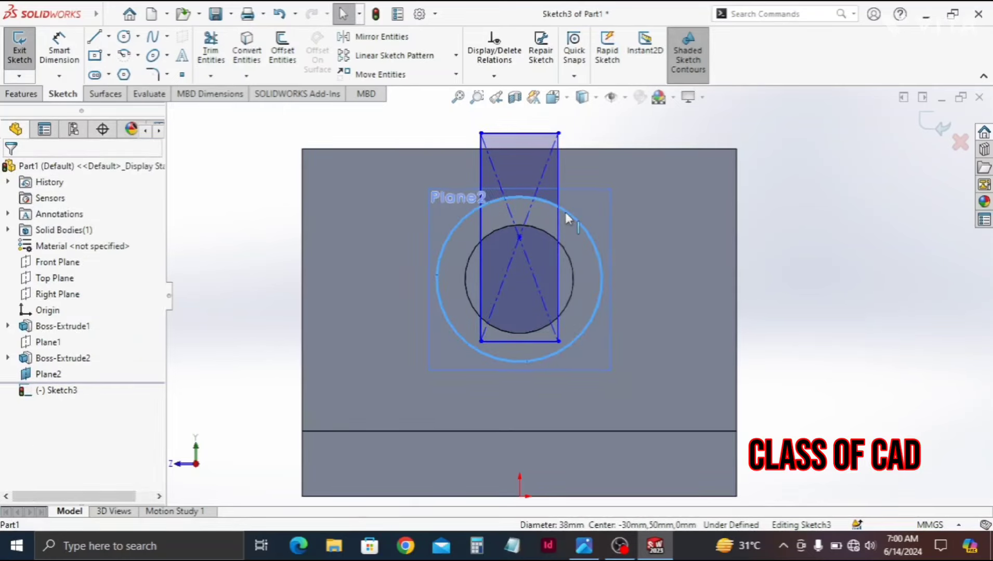
# Convert the boss's outer circular edge into a sketch entity.
pyautogui.click(579, 220)
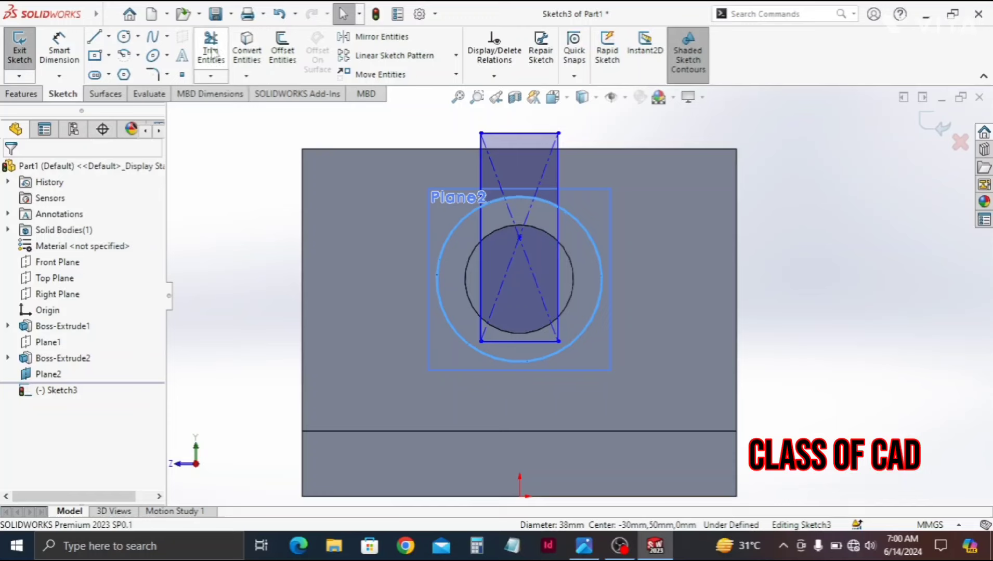
pyautogui.click(268, 241)
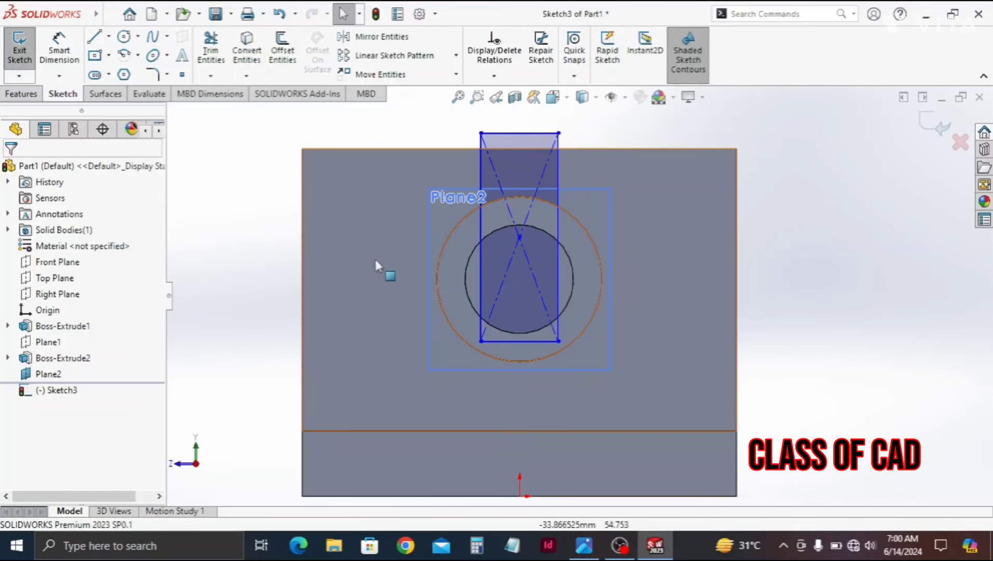
pyautogui.click(451, 235)
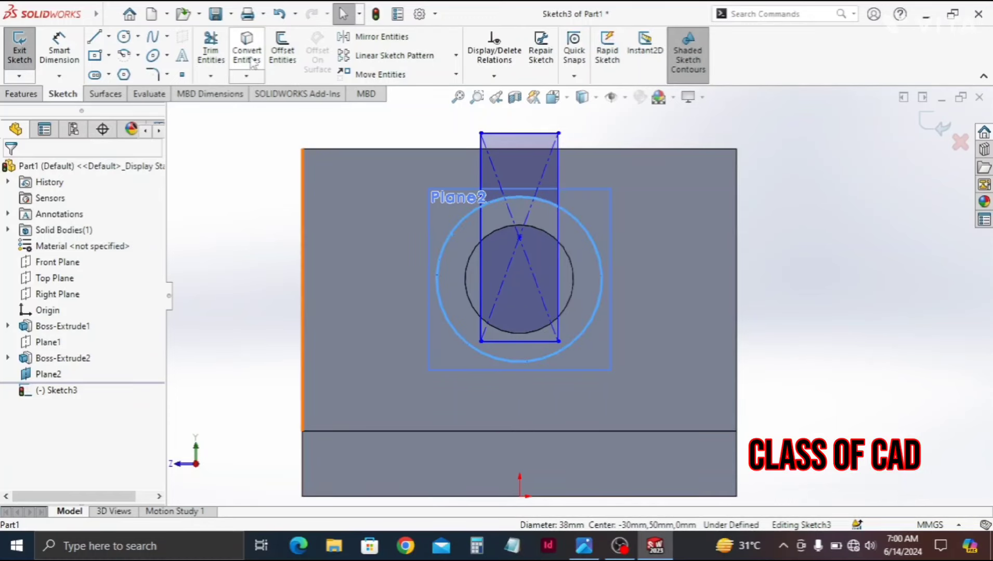
pyautogui.click(247, 55)
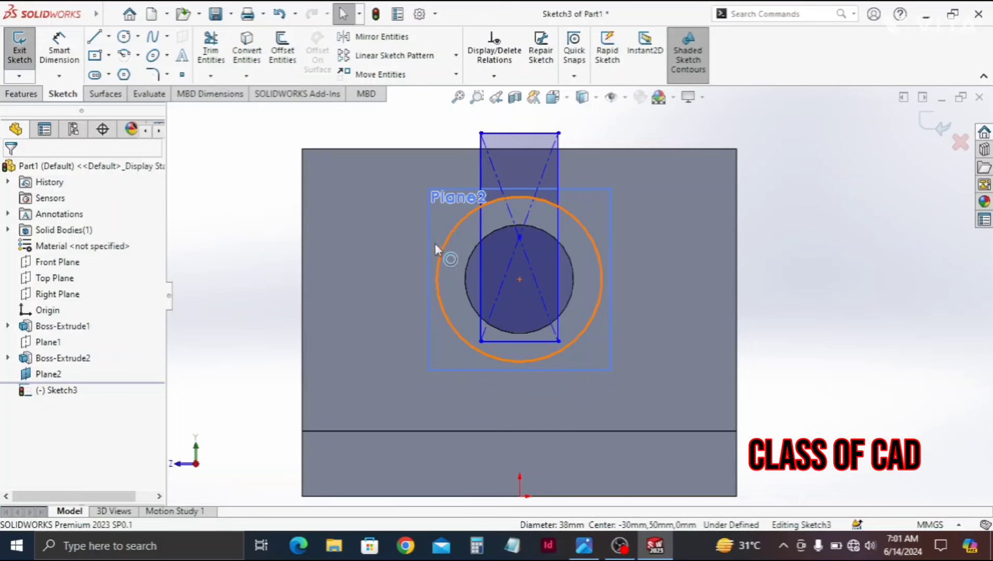
# Trim the converted circle and the rectangle's lower portion, leaving a closed profile that ends on the arc at the boss's top.
pyautogui.click(214, 42)
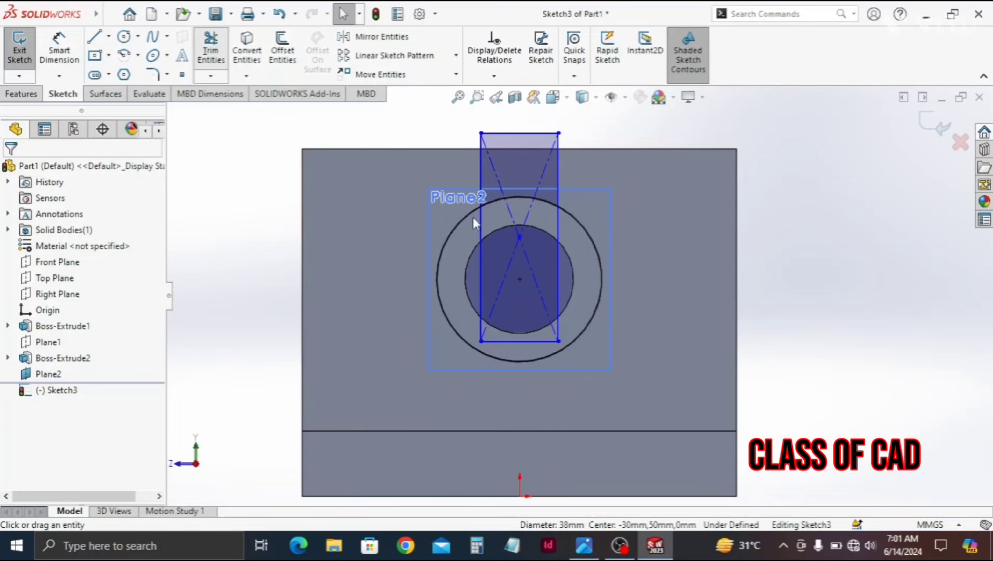
pyautogui.click(448, 235)
pyautogui.click(490, 342)
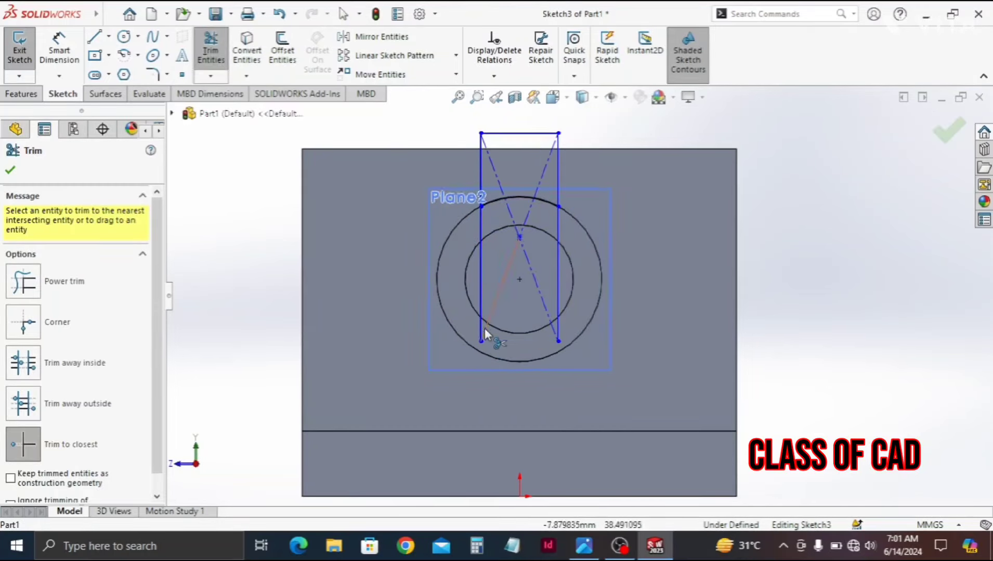
pyautogui.click(481, 314)
pyautogui.click(558, 294)
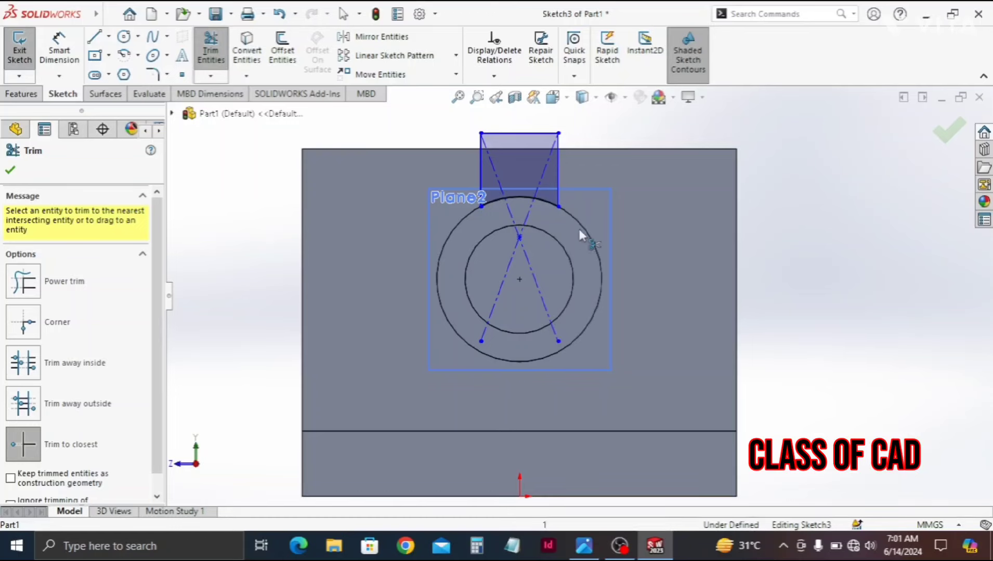
pyautogui.click(210, 52)
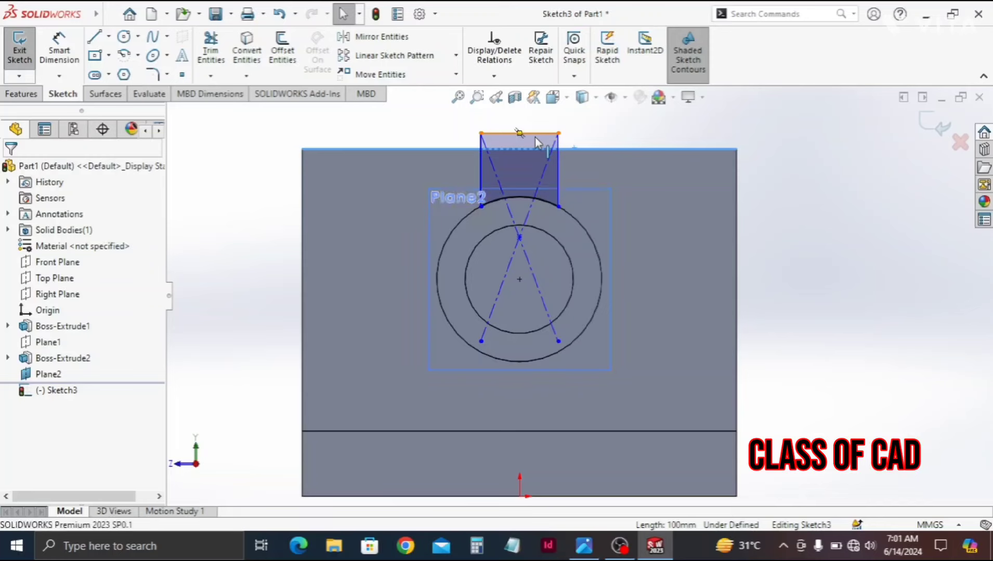
# Make the rectangle's top line collinear with the vertical leg's top edge.
pyautogui.click(518, 133)
pyautogui.keyDown('ctrl'); pyautogui.click(569, 150); pyautogui.keyUp('ctrl')
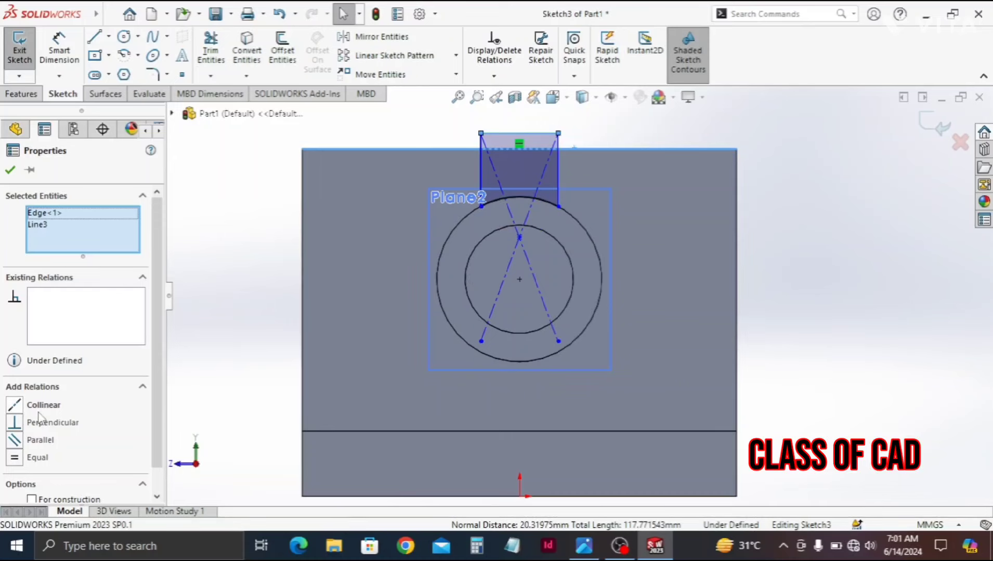
pyautogui.click(15, 404)
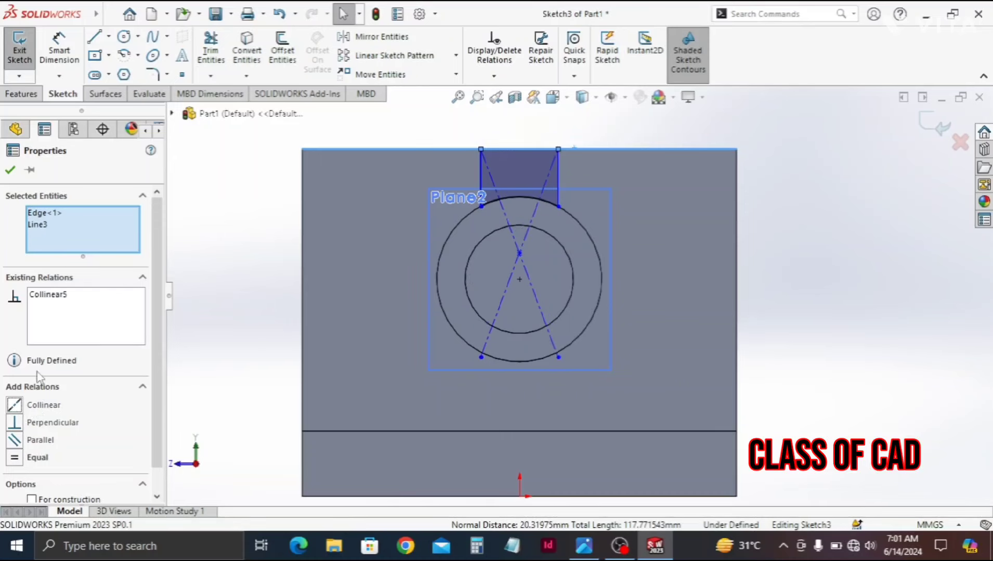
# Dimension the distance between the profile's two vertical sides as 22 mm.
pyautogui.click(58, 54)
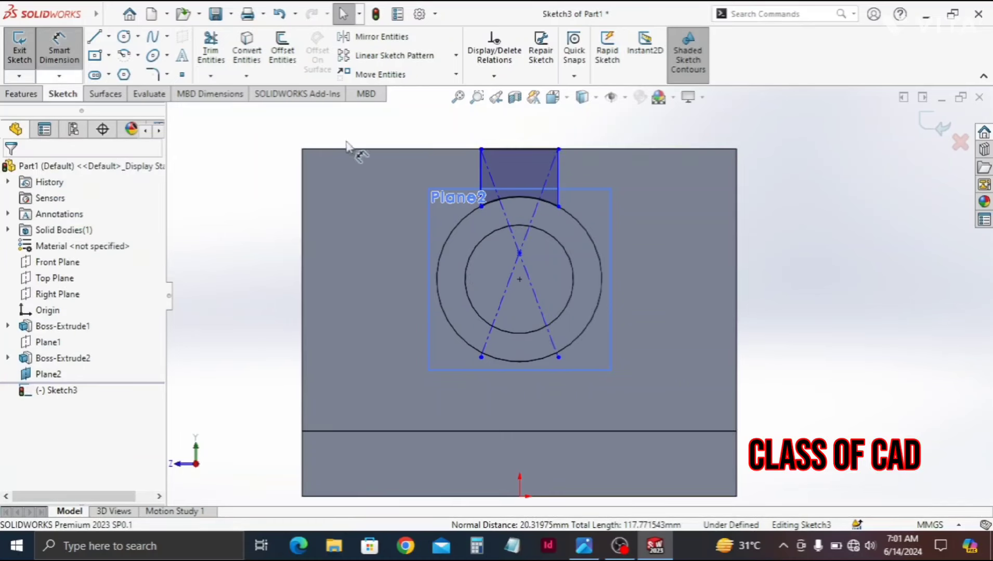
pyautogui.click(559, 176)
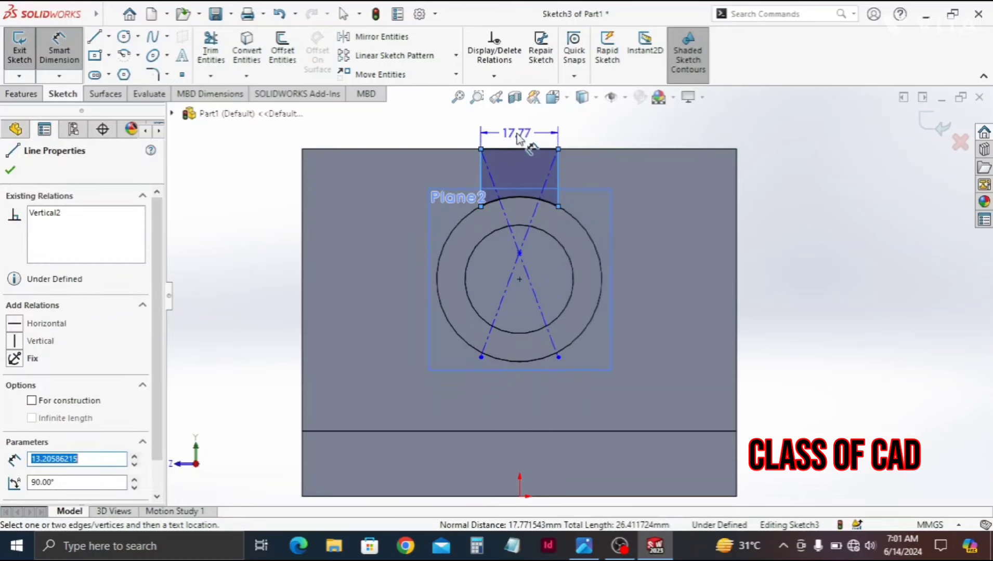
pyautogui.click(517, 134)
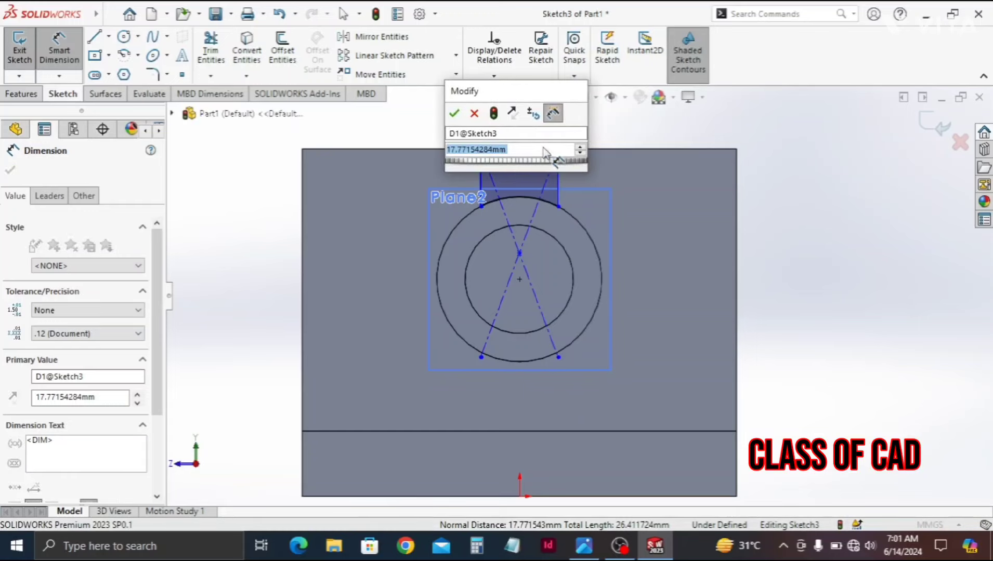
pyautogui.write('22')
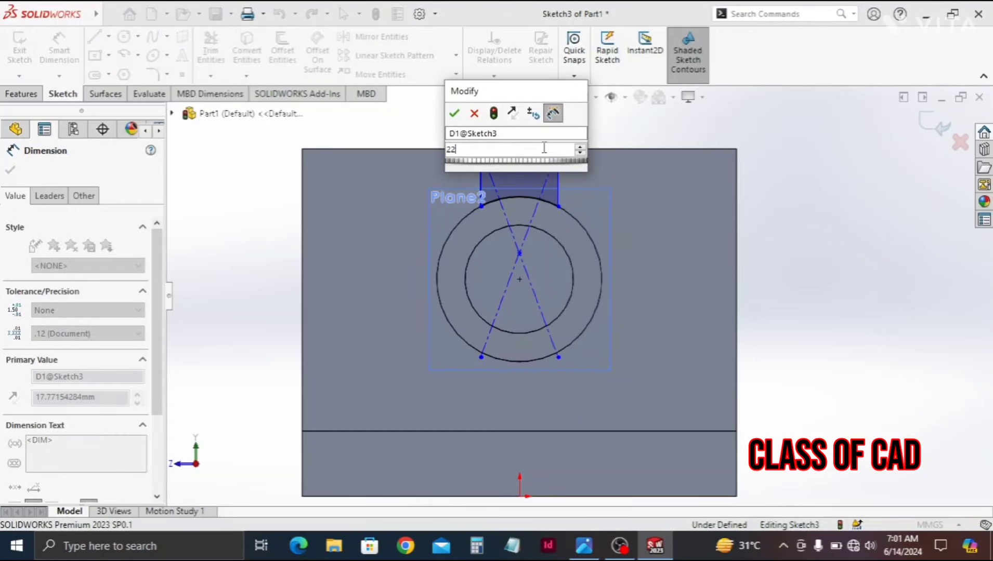
pyautogui.press('Escape')
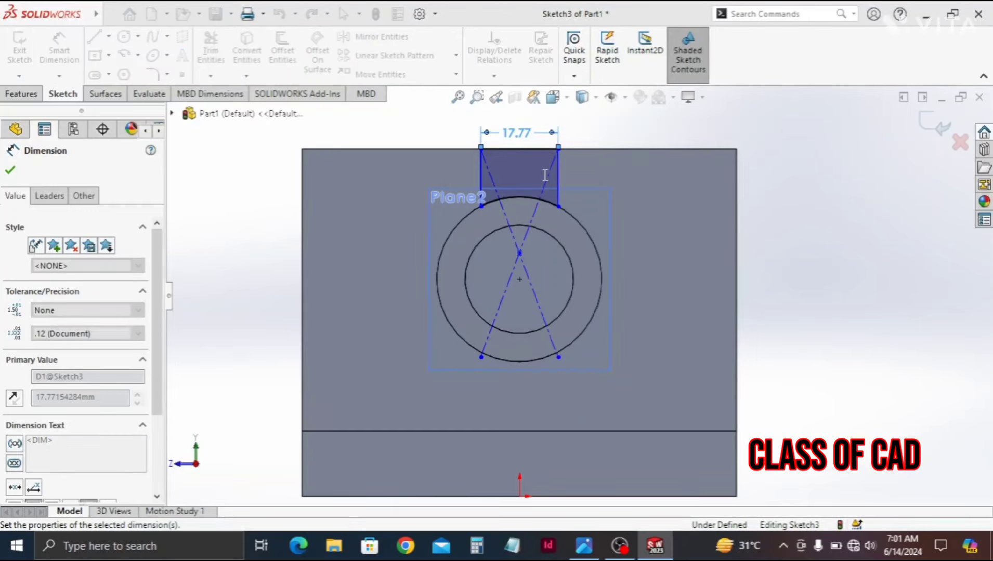
pyautogui.press('Escape')
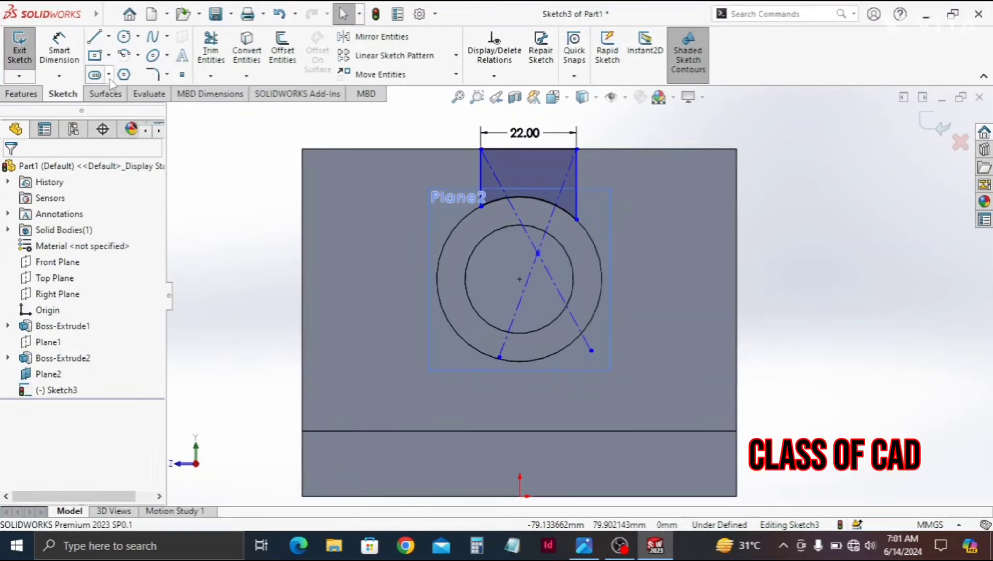
# Draw a vertical centreline from the origin through the boss's centre to just above the vertical leg.
pyautogui.click(109, 36)
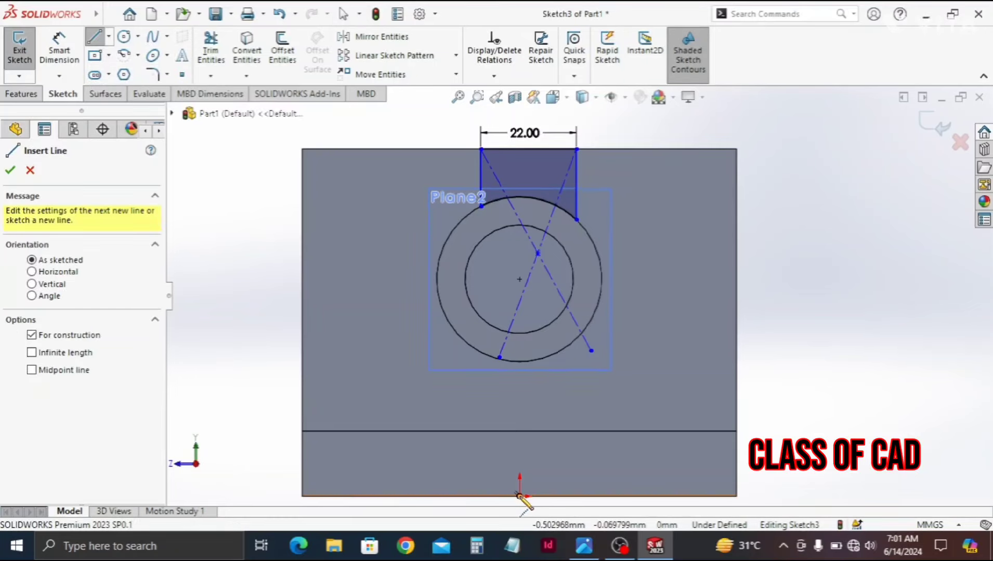
pyautogui.click(519, 120)
pyautogui.press('Escape')
pyautogui.press('Escape')
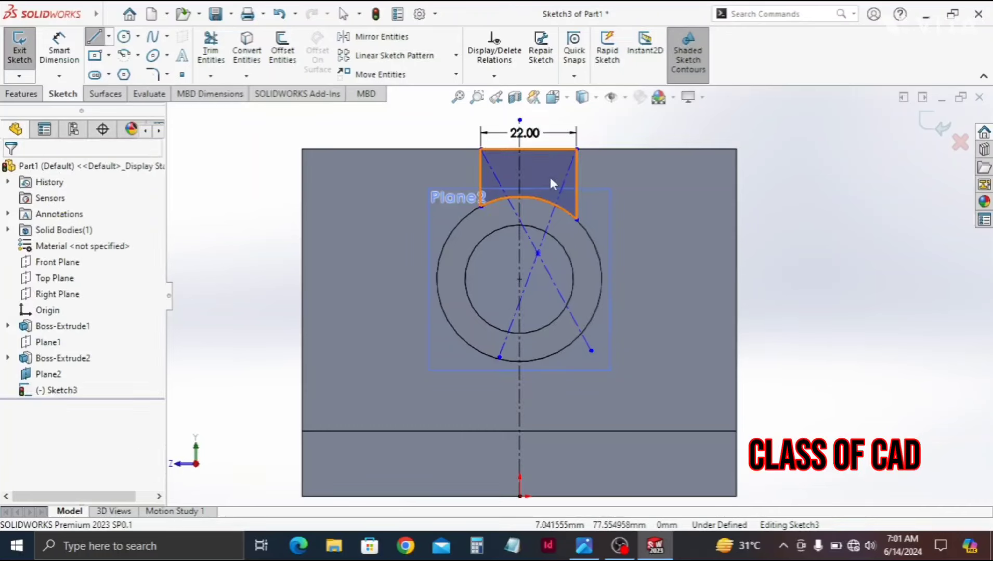
# Make the profile's two vertical sides symmetric about the centreline.
pyautogui.click(575, 181)
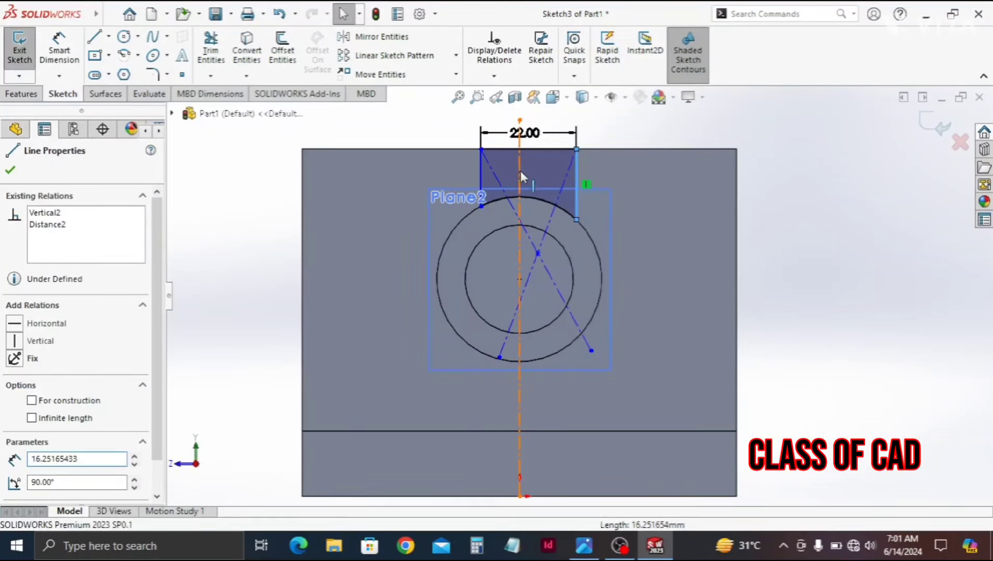
pyautogui.keyDown('ctrl'); pyautogui.click(481, 173); pyautogui.keyUp('ctrl')
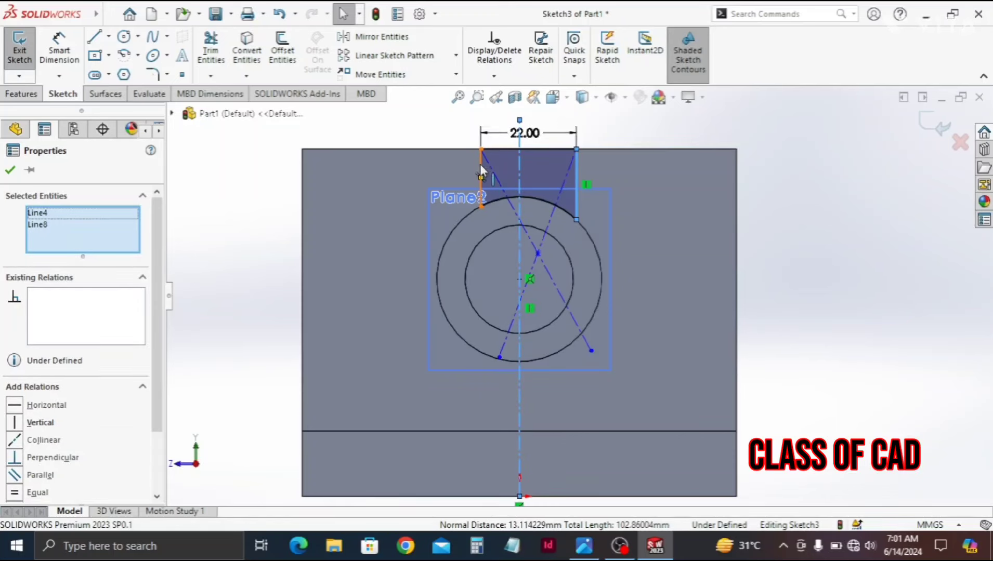
pyautogui.click(480, 164)
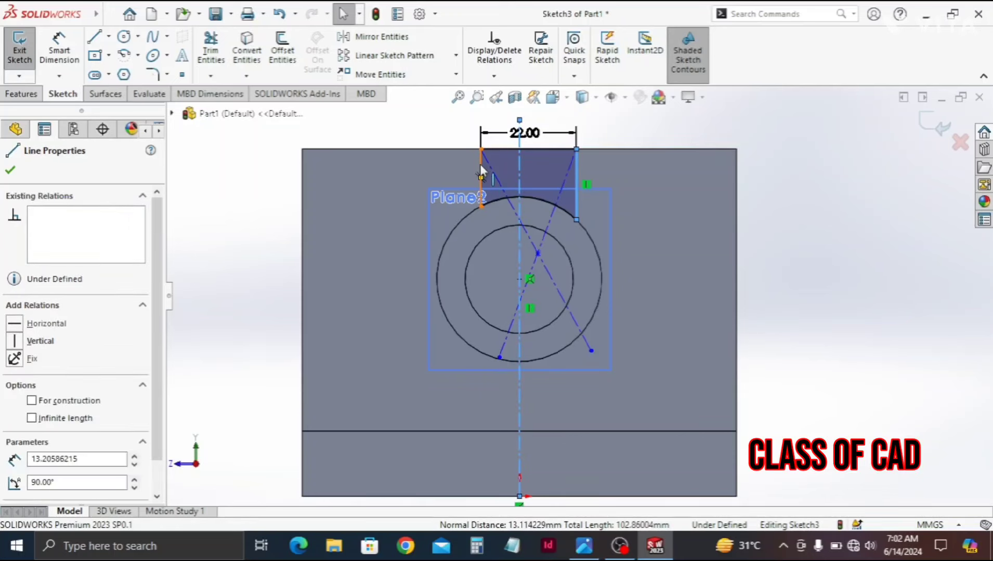
pyautogui.keyDown('ctrl'); pyautogui.click(481, 177); pyautogui.keyUp('ctrl')
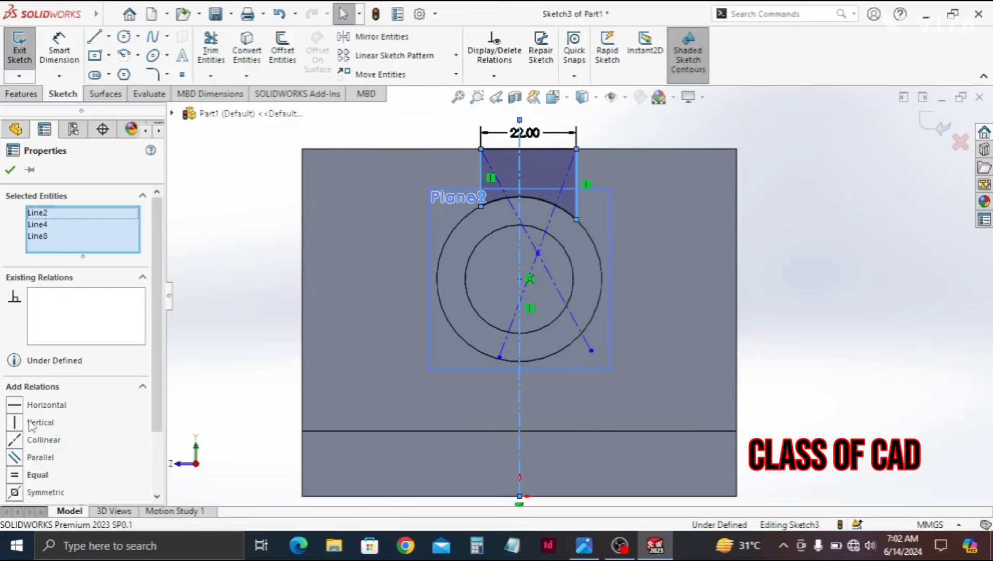
pyautogui.click(16, 492)
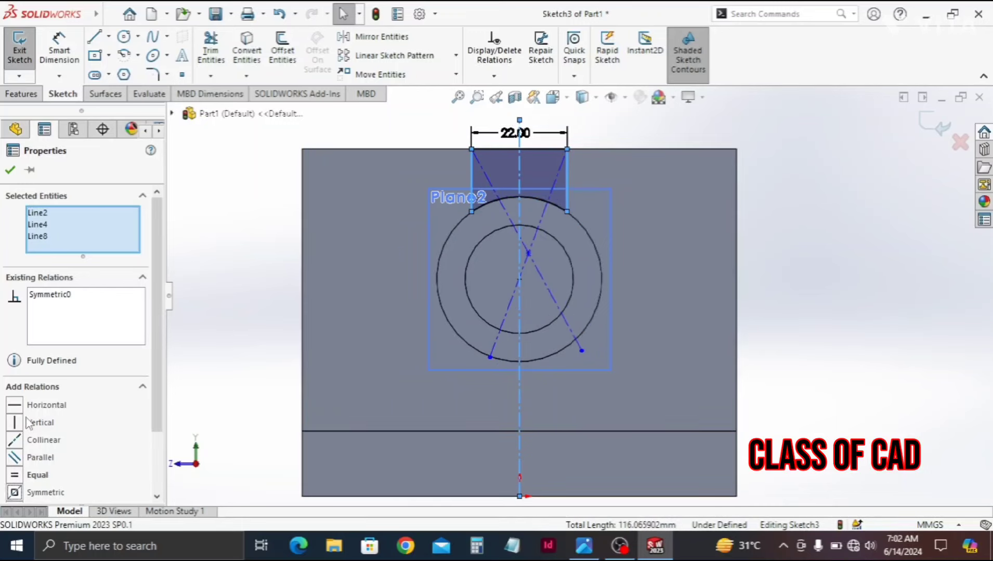
pyautogui.click(10, 170)
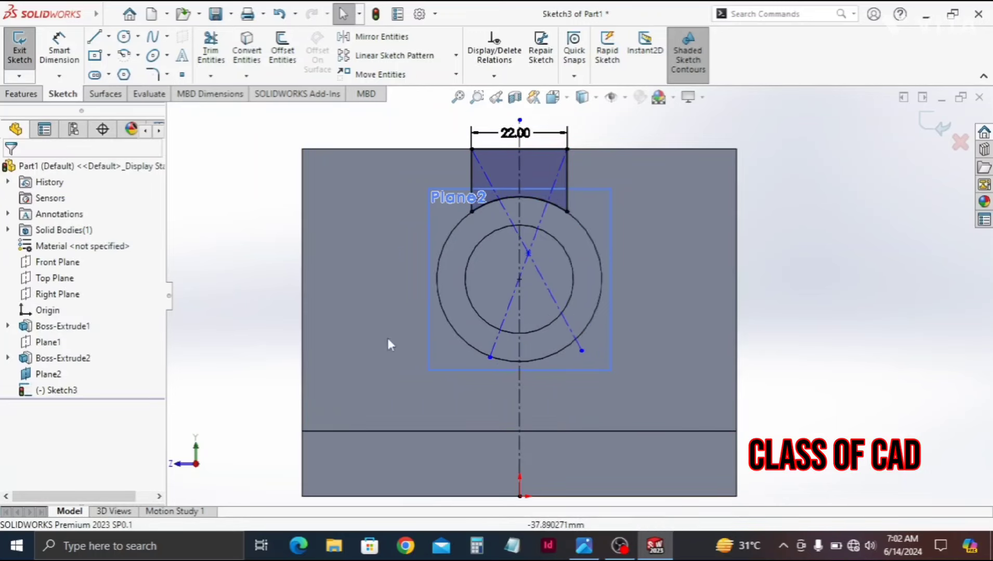
# Start a Boss-Extrude of the 22 mm wide profile above the boss and reverse its direction toward the vertical leg.
pyautogui.click(21, 95)
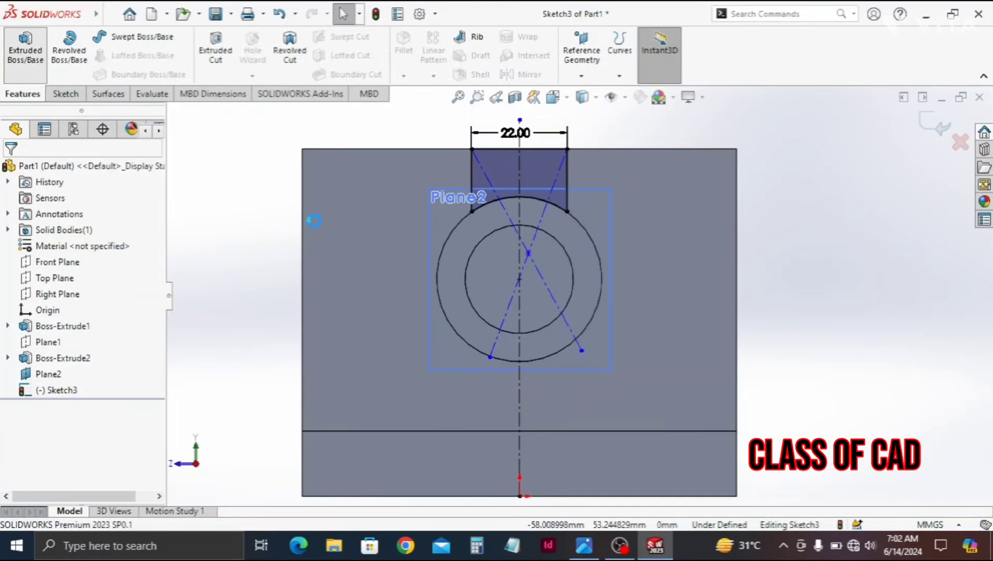
pyautogui.hotkey('ctrl', '7')
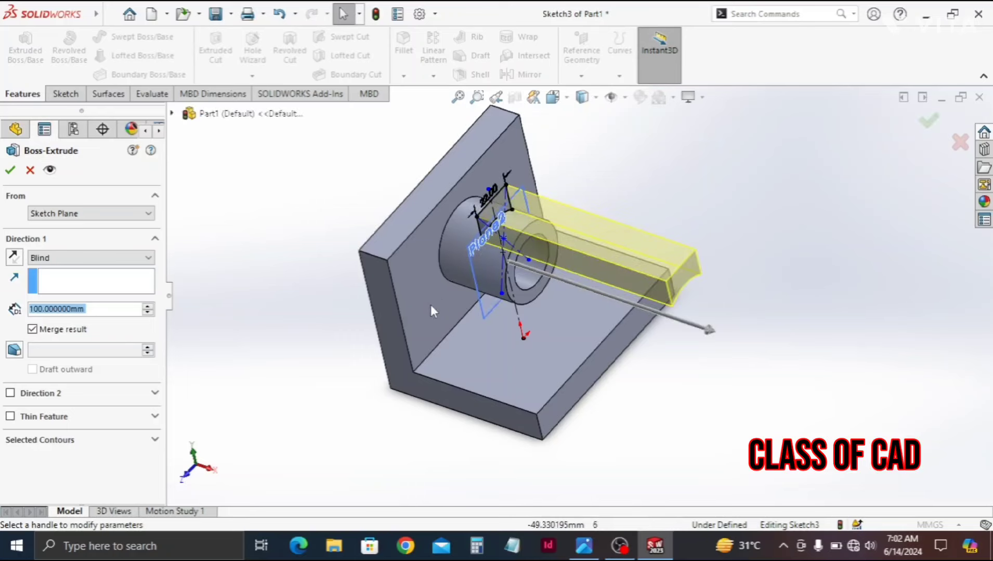
pyautogui.click(14, 258)
pyautogui.click(79, 258)
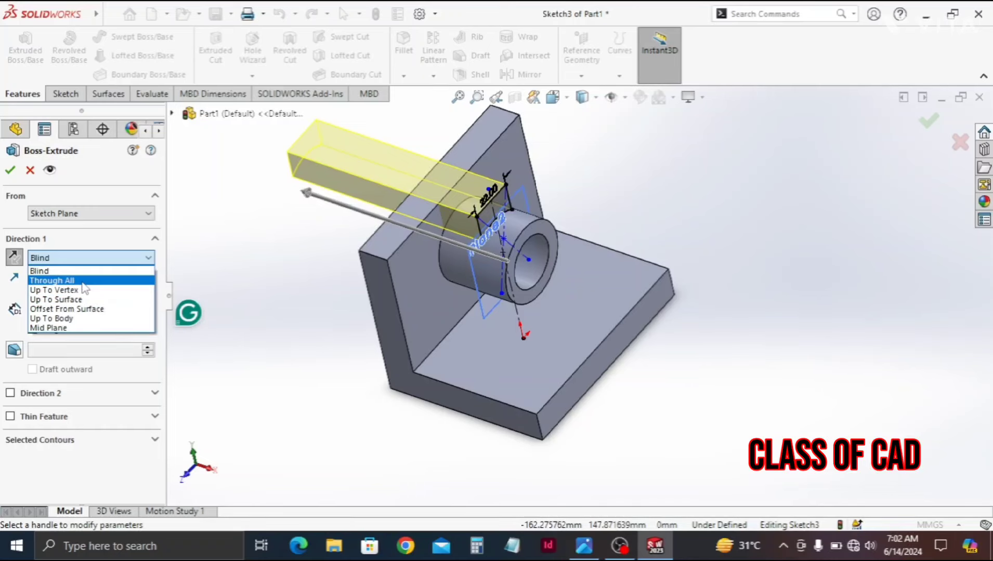
pyautogui.click(64, 259)
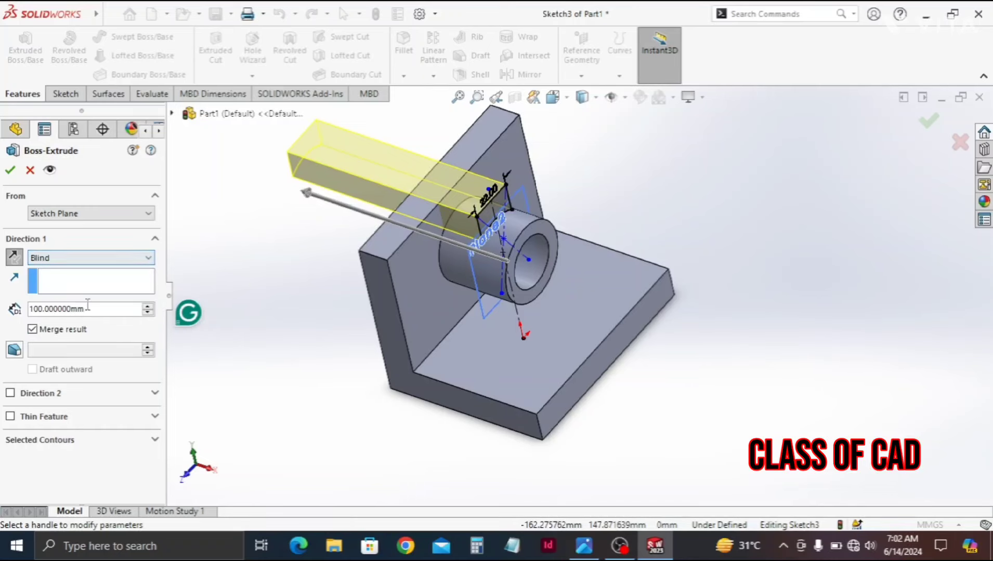
# Set the blind extrusion depth of the 22 mm wide profile to 20 mm.
pyautogui.moveTo(88, 307); pyautogui.dragTo(79, 309)
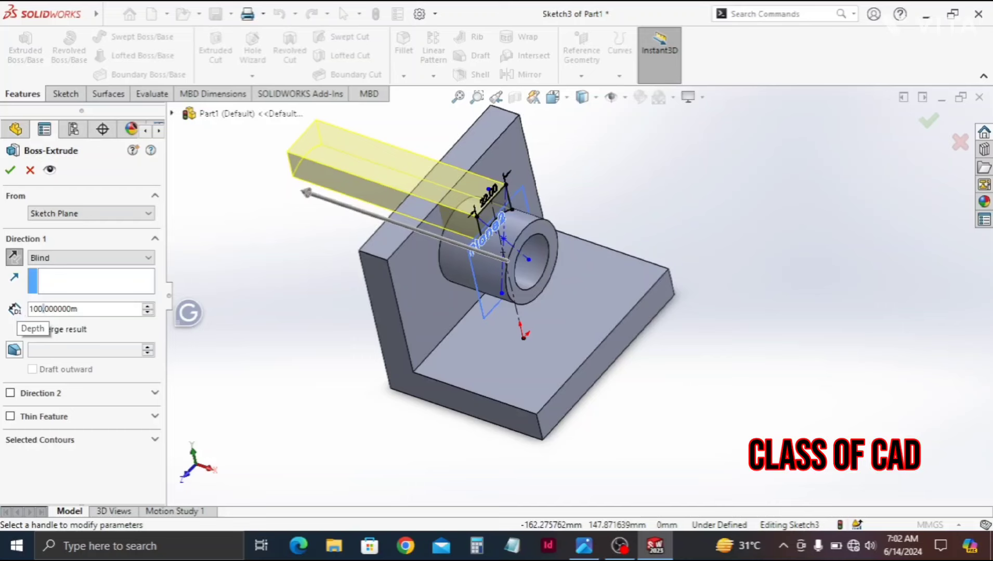
pyautogui.press('BackSpace')
pyautogui.press('BackSpace')
pyautogui.press('BackSpace')
pyautogui.press('BackSpace')
pyautogui.press('BackSpace')
pyautogui.press('BackSpace')
pyautogui.press('BackSpace')
pyautogui.press('BackSpace')
pyautogui.press('BackSpace')
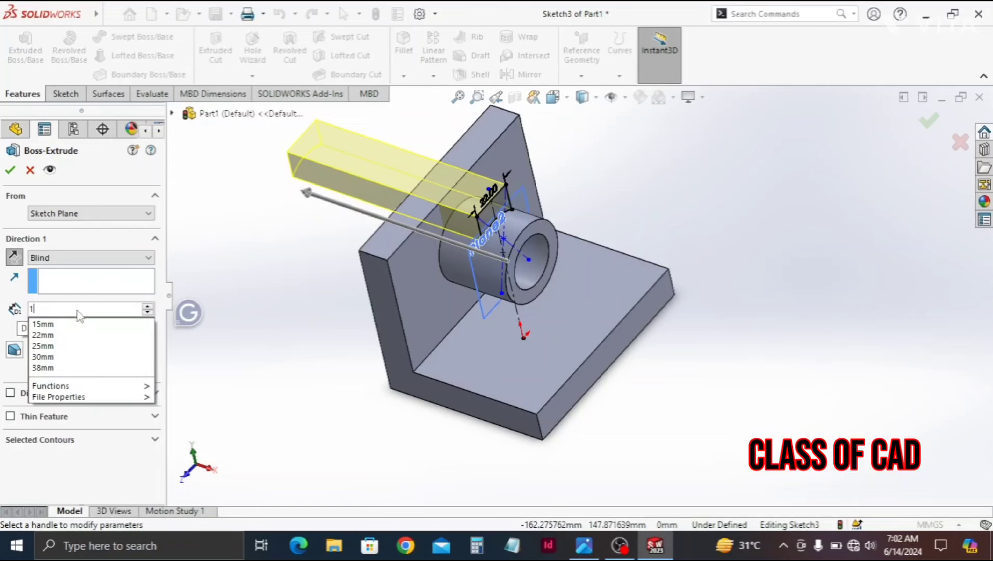
pyautogui.press('BackSpace')
pyautogui.write('20')
pyautogui.press('Return')
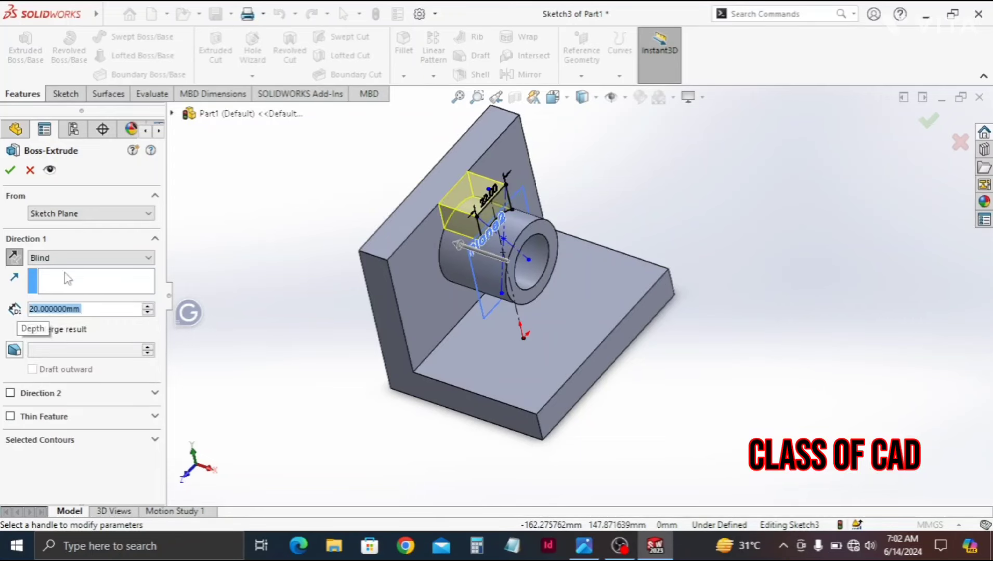
# Extrude the profile with the Up To Surface end condition, ending at the vertical leg's inner face.
pyautogui.click(57, 260)
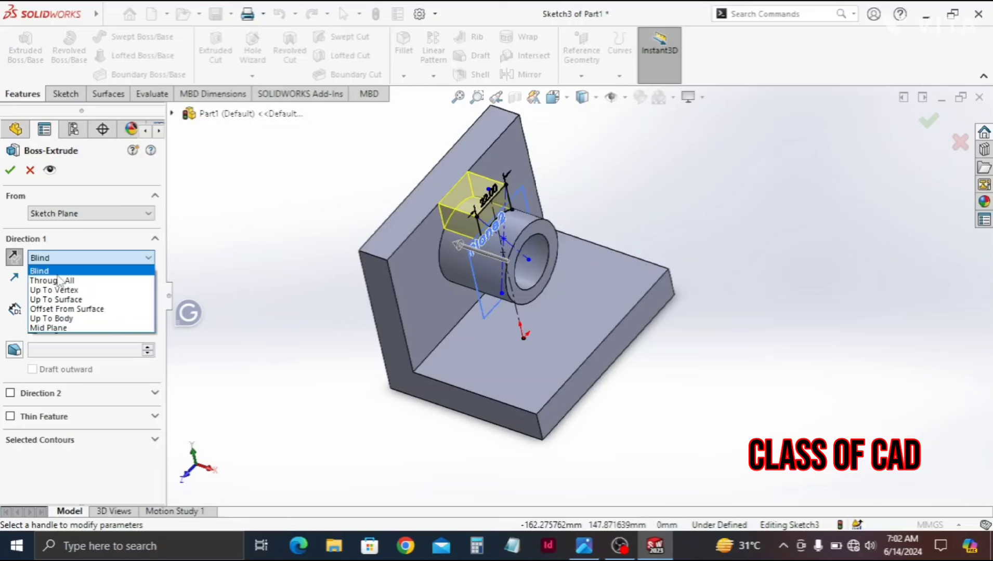
pyautogui.click(46, 264)
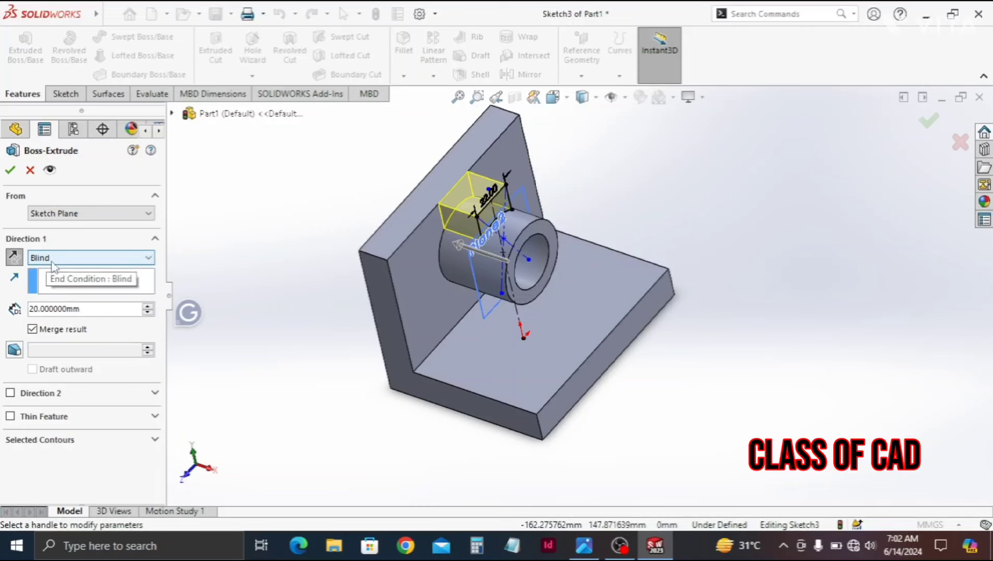
pyautogui.scroll(-4, 419, 234)
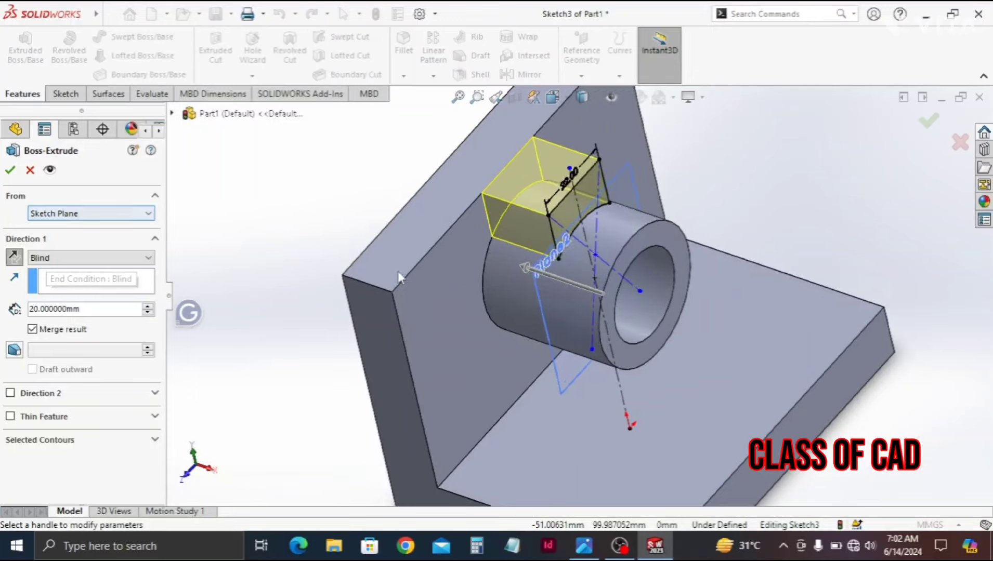
pyautogui.click(14, 256)
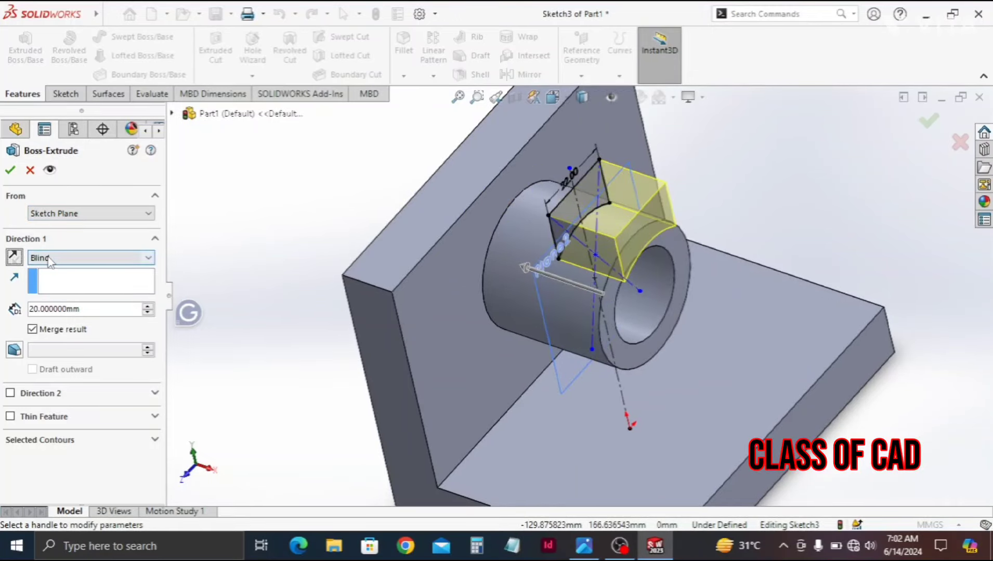
pyautogui.click(14, 256)
pyautogui.click(46, 258)
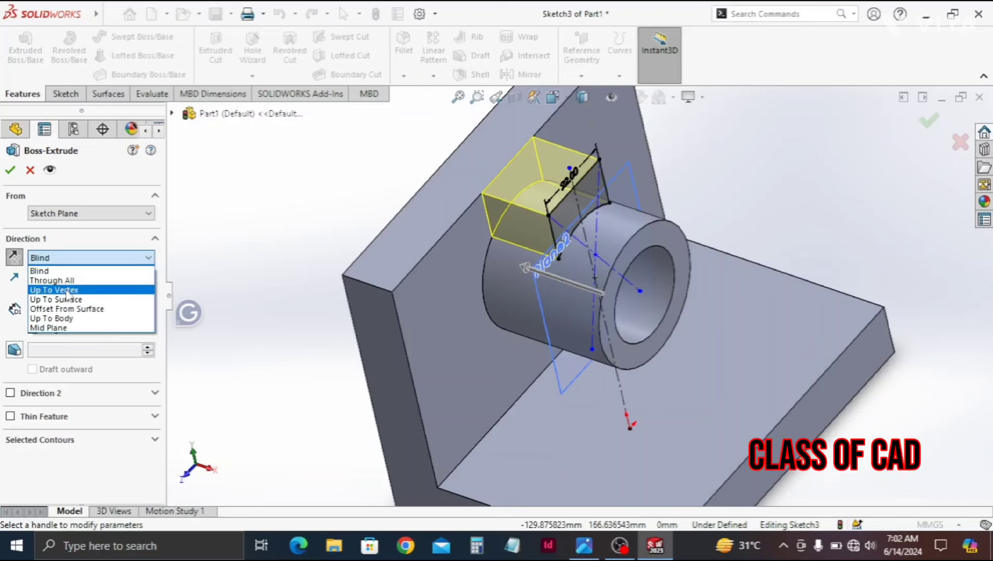
pyautogui.click(54, 300)
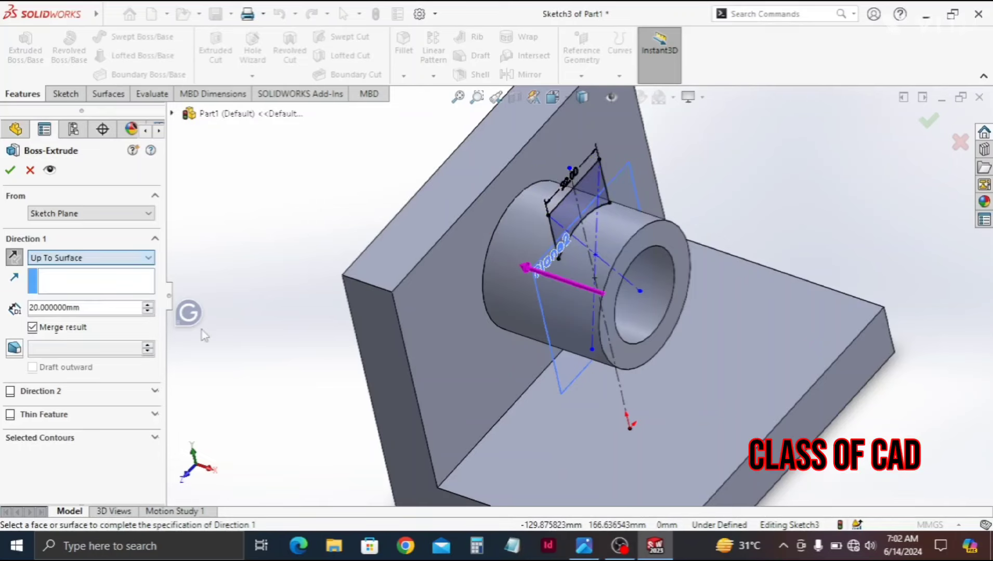
pyautogui.click(457, 361)
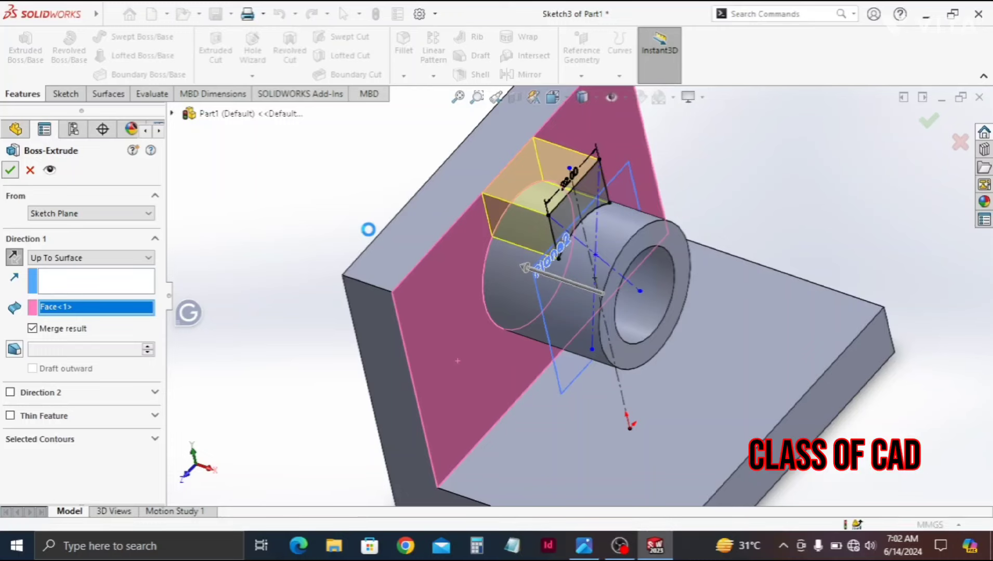
pyautogui.press('Return')
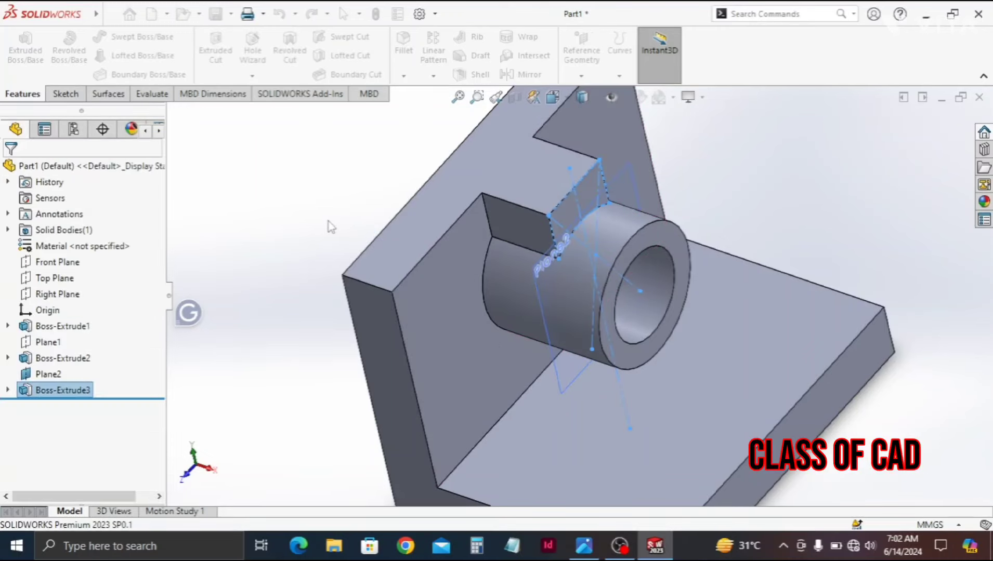
# Hide Plane2 so only the solid bracket is displayed.
pyautogui.click(555, 369)
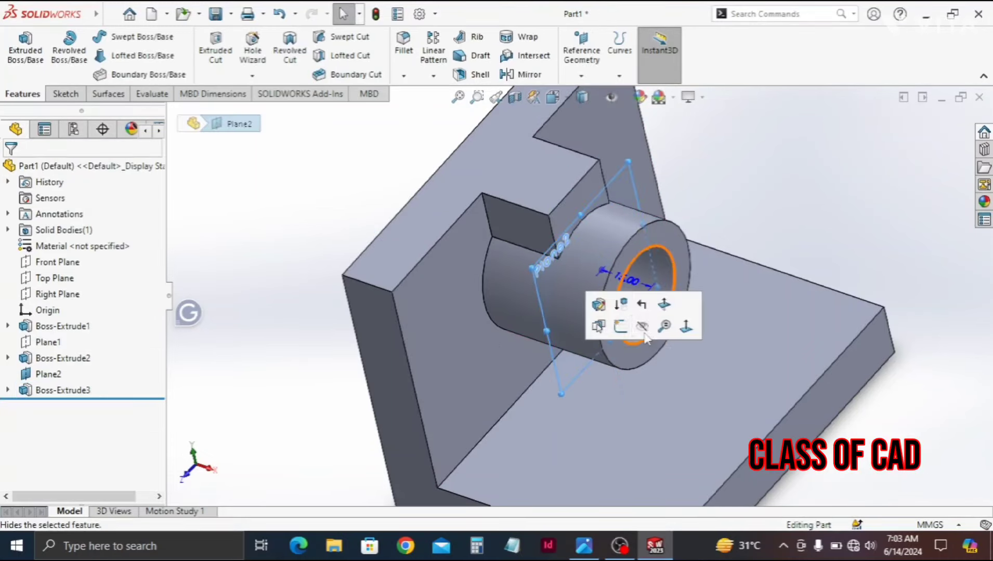
pyautogui.click(644, 328)
pyautogui.press('f')
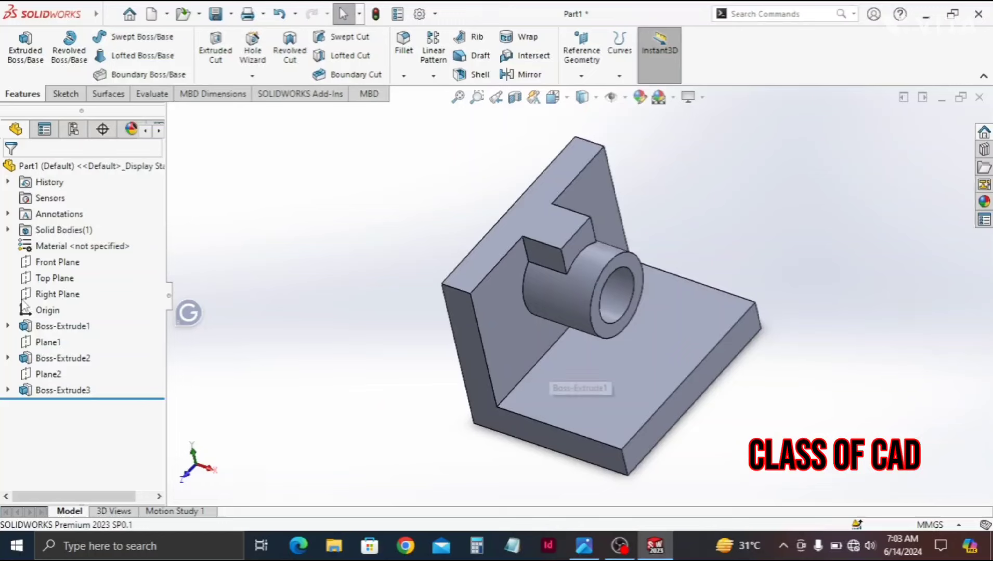
# Sketch a sloping line on the Front Plane from the boss's lower front corner to the base's upper outer corner.
pyautogui.click(46, 262)
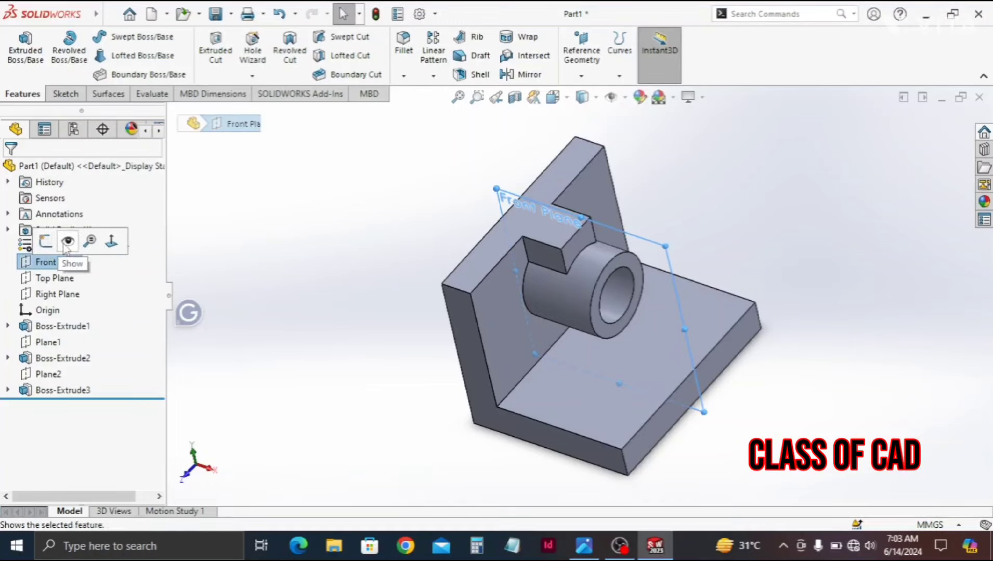
pyautogui.click(48, 242)
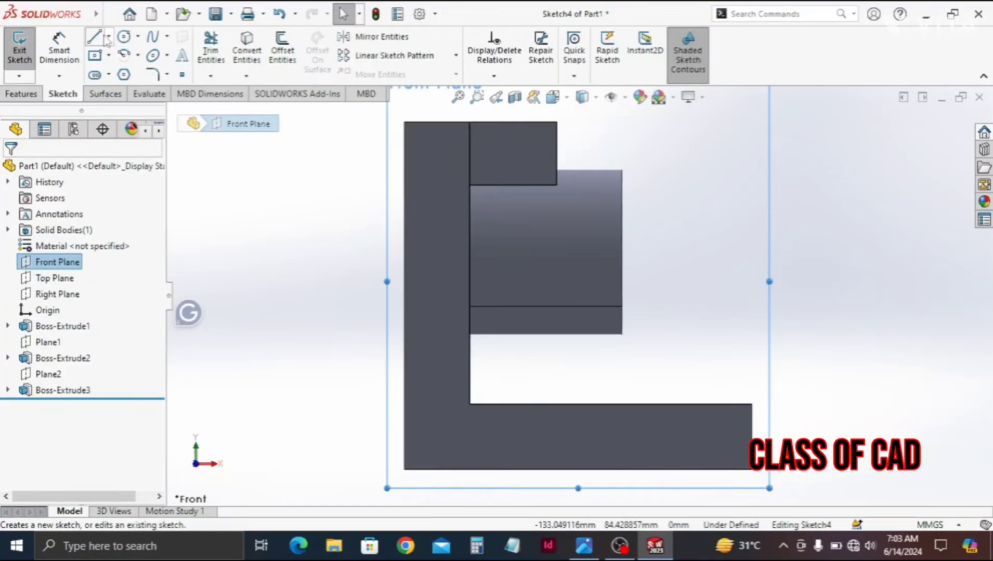
pyautogui.click(103, 39)
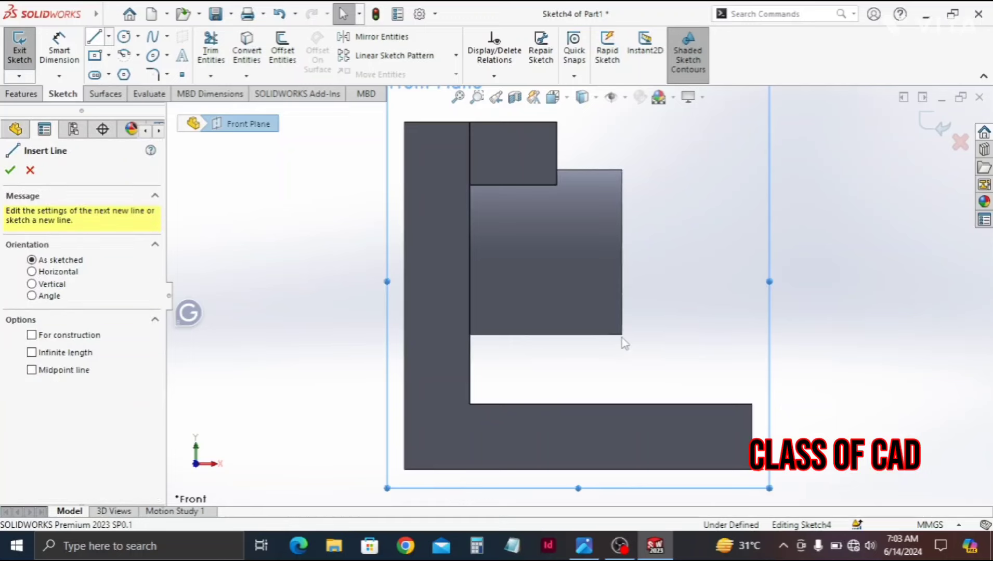
pyautogui.click(622, 337)
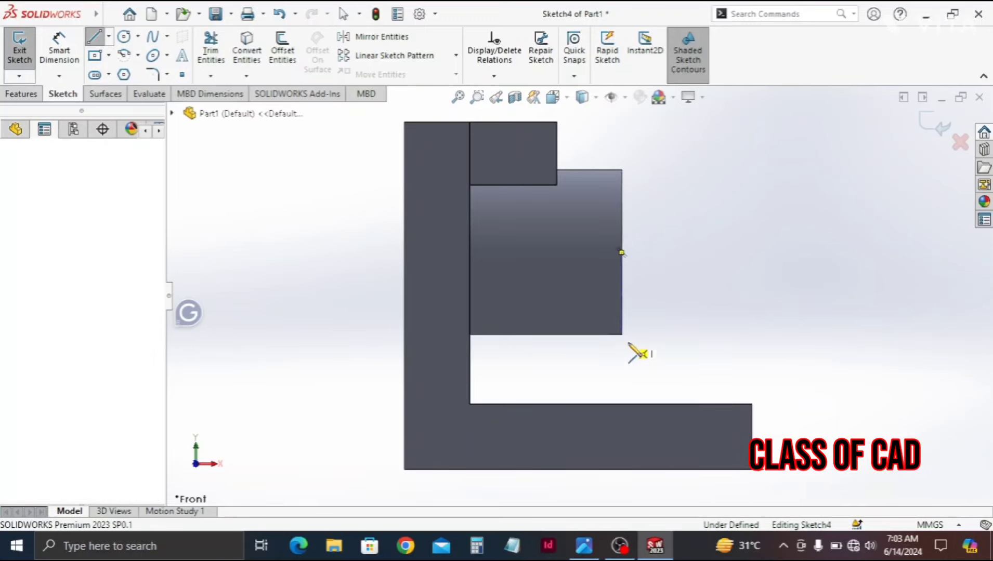
pyautogui.click(752, 404)
pyautogui.press('Escape')
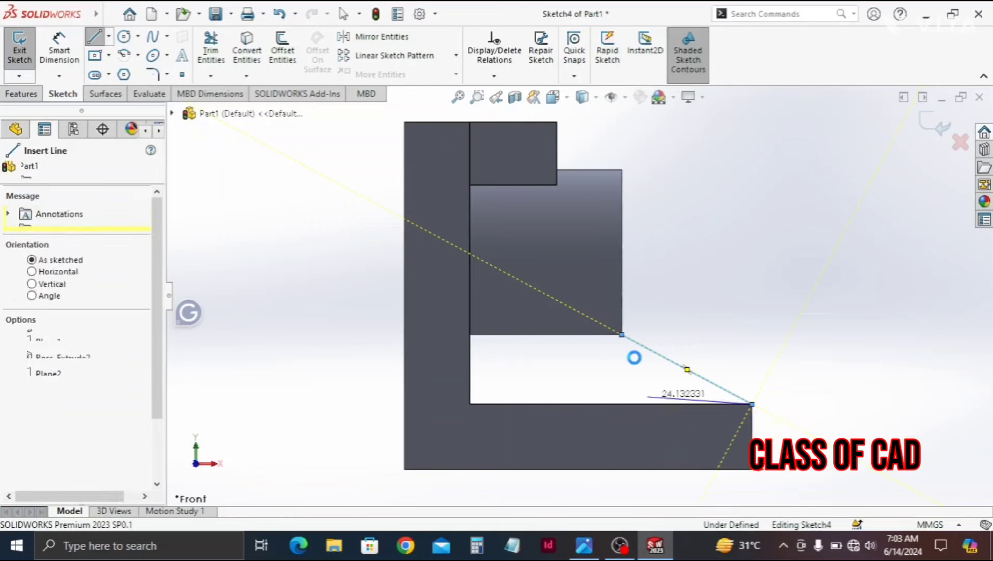
pyautogui.press('Escape')
# Pull the line's upper endpoint off the boss and make it coincident with the boss's lower front corner.
pyautogui.scroll(-3, 625, 339)
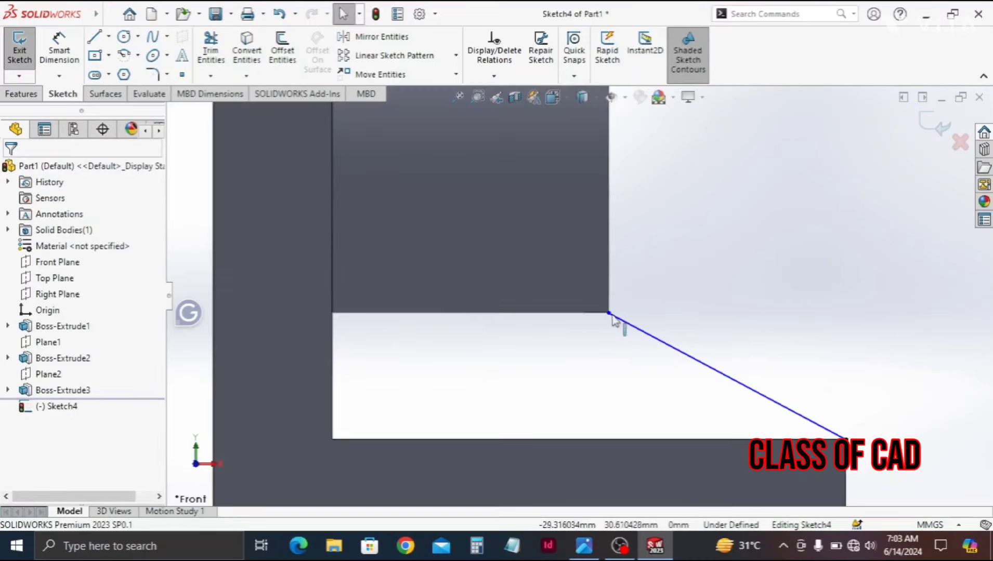
pyautogui.moveTo(610, 314); pyautogui.dragTo(614, 363)
pyautogui.click(609, 314)
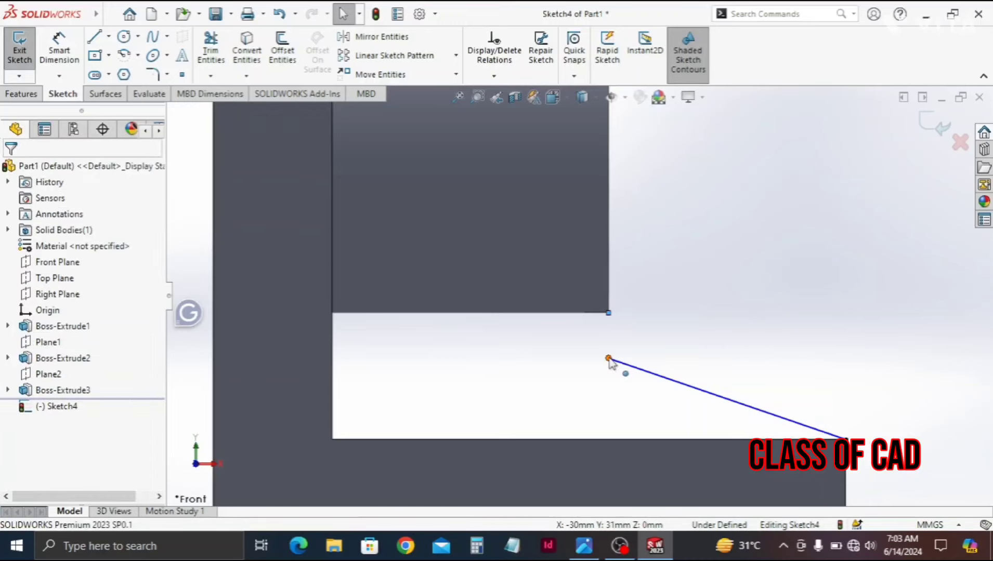
pyautogui.click(609, 359)
pyautogui.keyDown('ctrl'); pyautogui.click(609, 313); pyautogui.keyUp('ctrl')
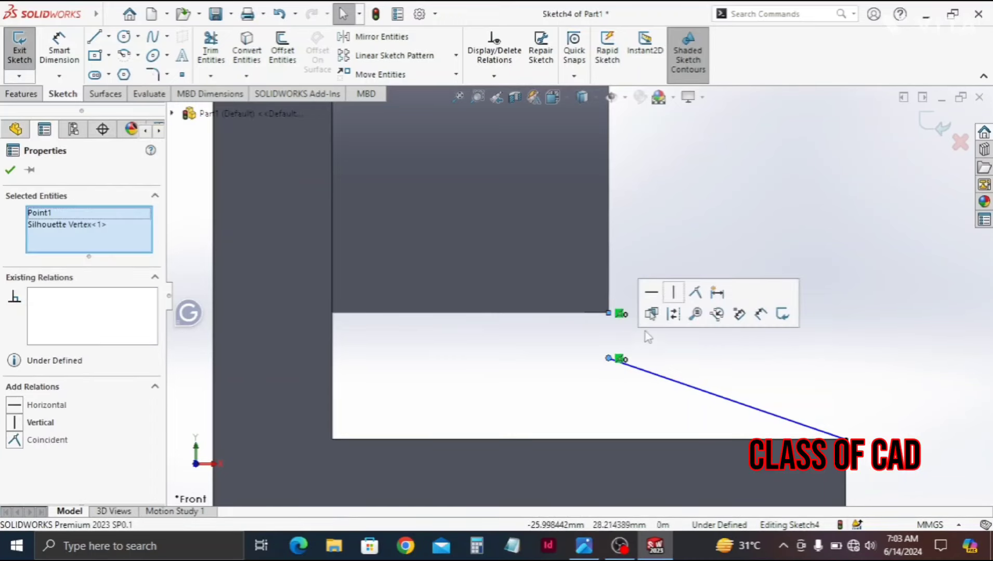
pyautogui.click(694, 294)
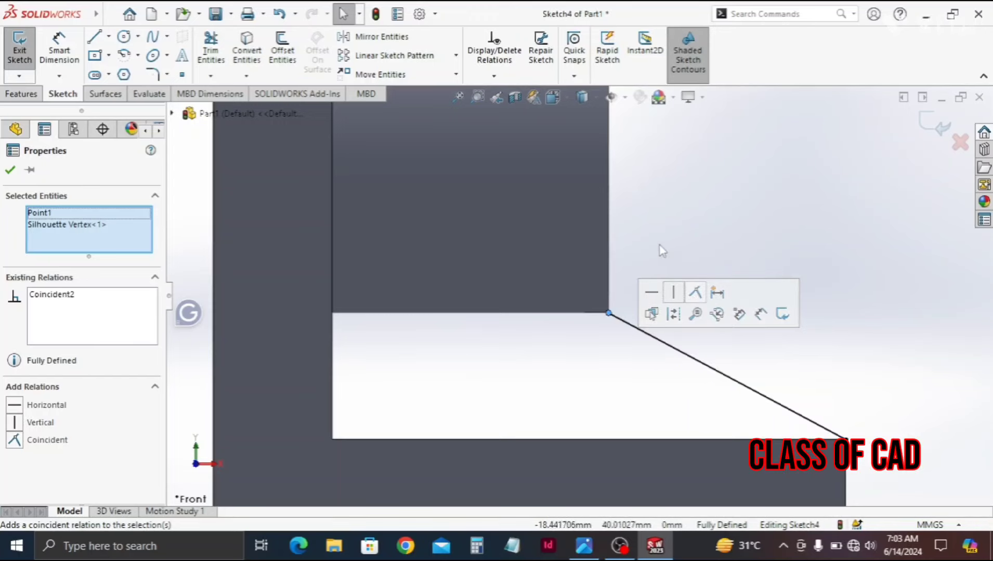
pyautogui.click(9, 171)
# Create an 8 mm thick rib from the sloping line, with thickness on both sides, beneath the boss.
pyautogui.click(35, 98)
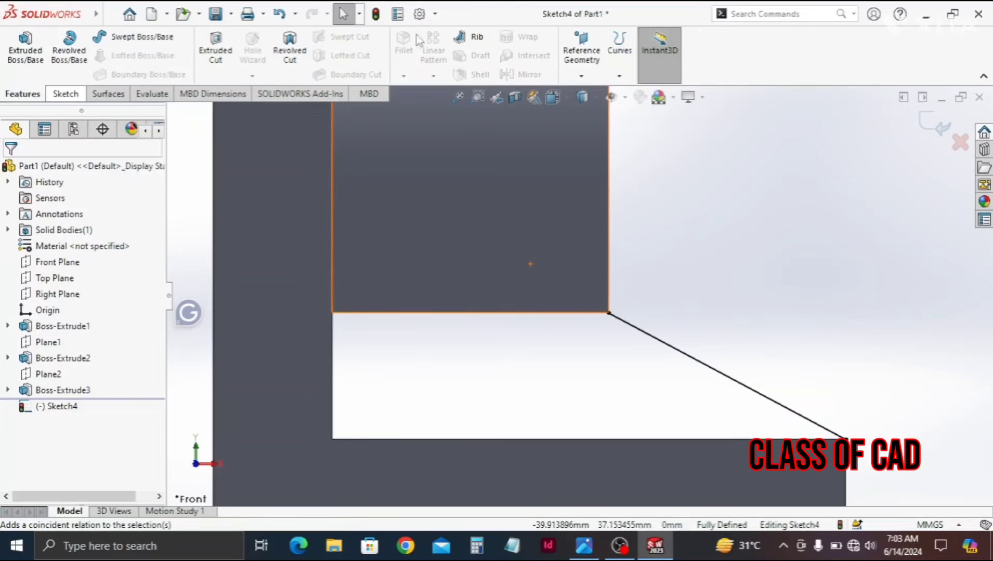
pyautogui.click(467, 39)
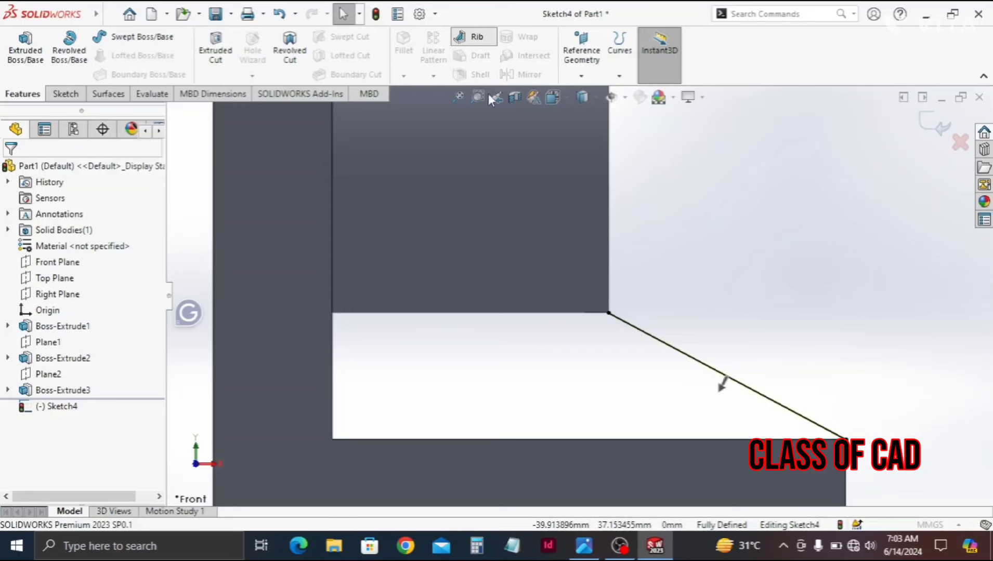
pyautogui.moveTo(642, 373); pyautogui.dragTo(598, 435, button='middle')
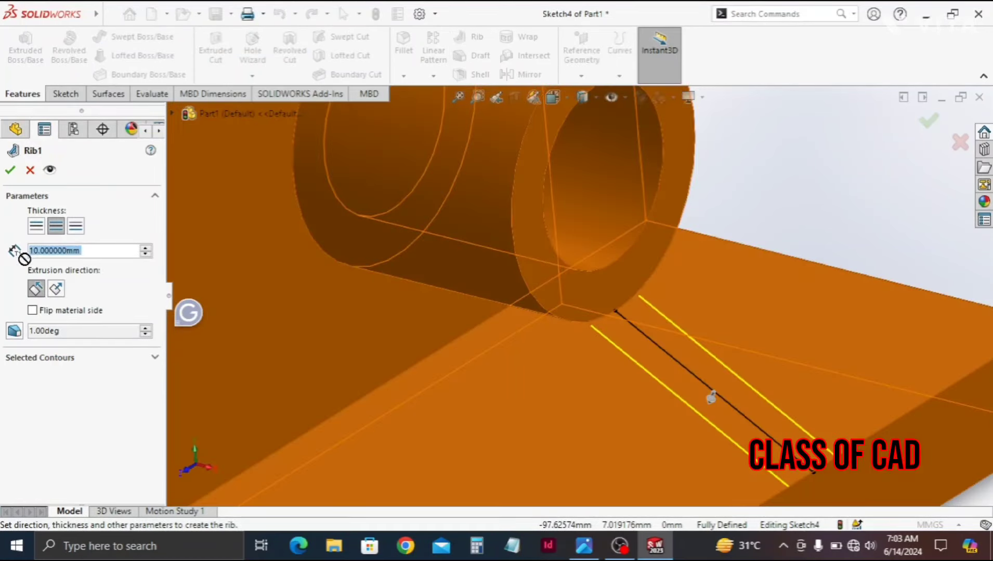
pyautogui.write('8')
pyautogui.press('Return')
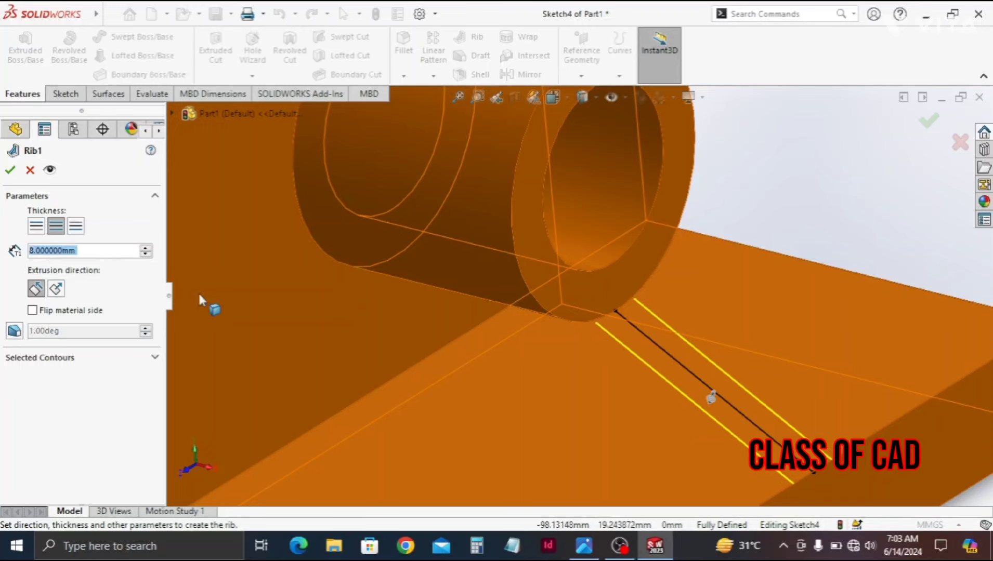
pyautogui.click(10, 171)
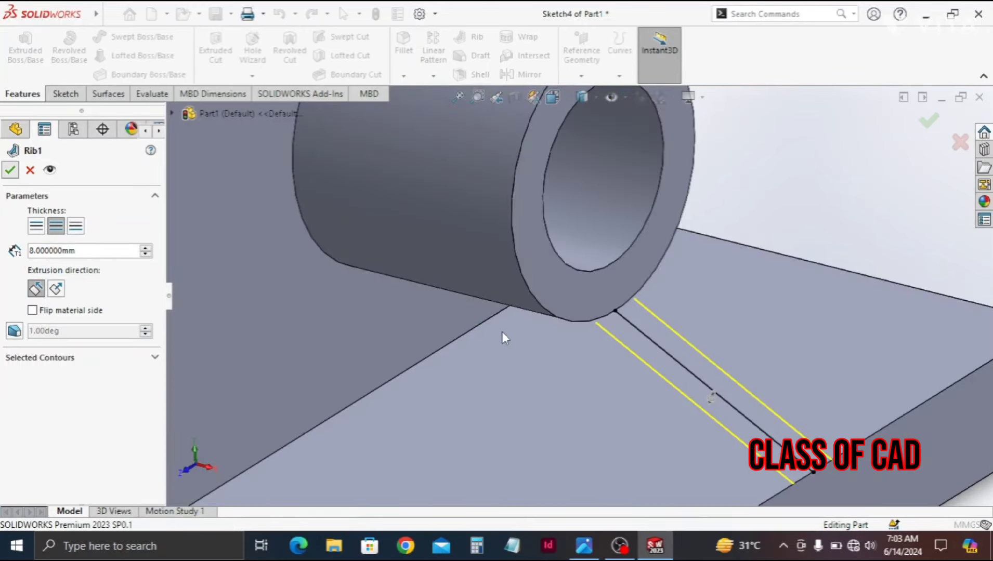
# Fillet the four outer corner edges of the bracket's upright and base plates with a 15 mm radius.
pyautogui.scroll(5, 546, 371)
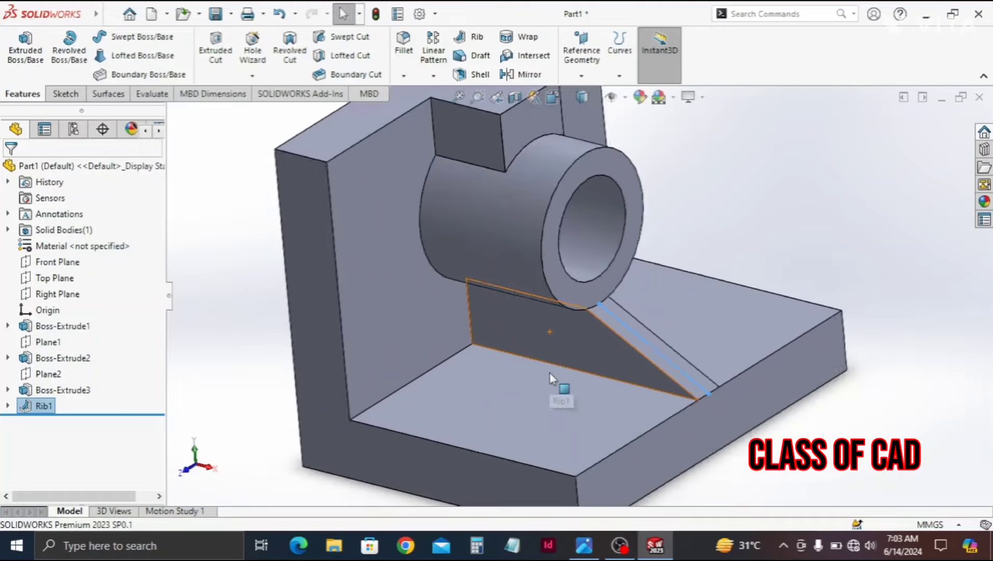
pyautogui.moveTo(680, 394); pyautogui.dragTo(668, 398, button='middle')
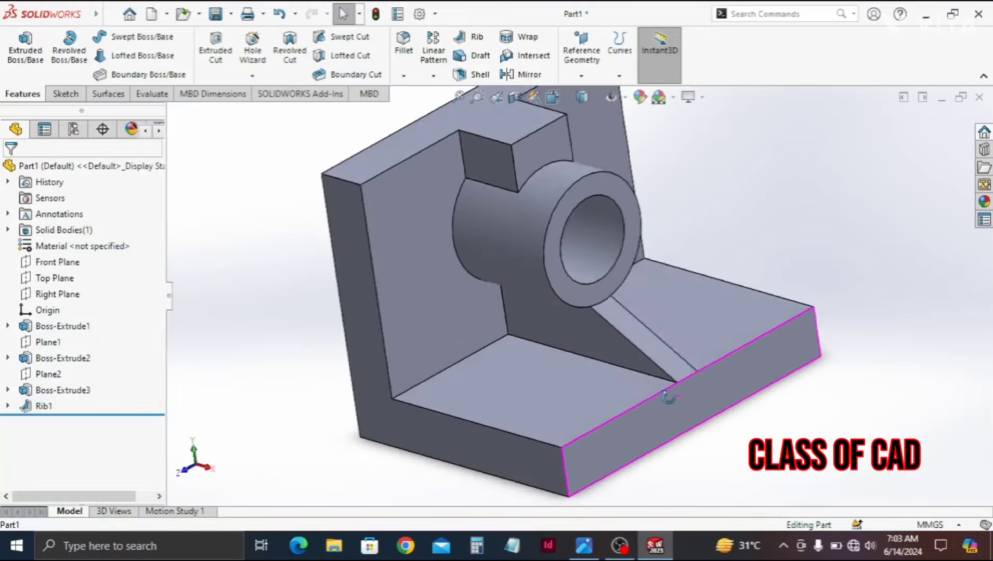
pyautogui.scroll(-2, 658, 413)
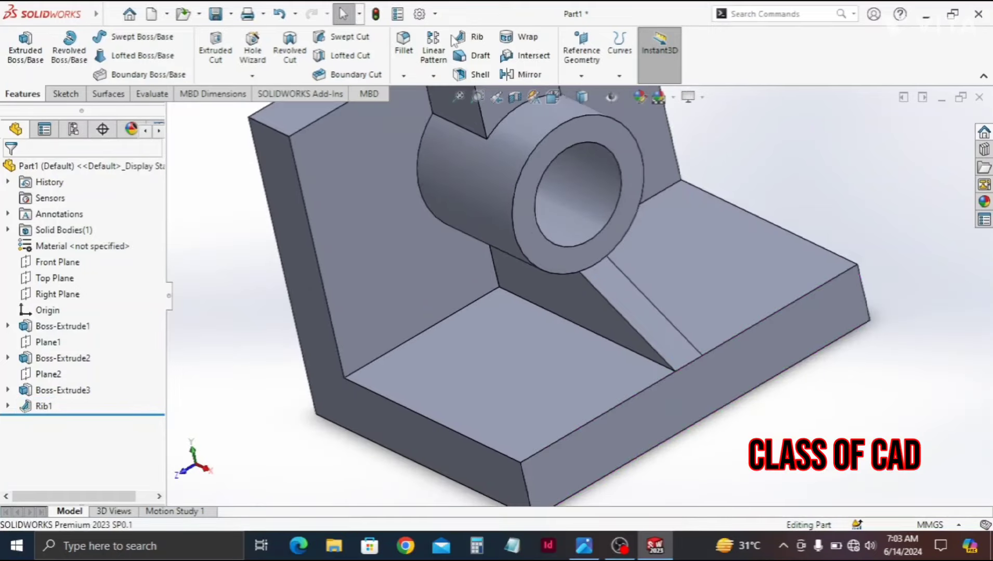
pyautogui.click(403, 47)
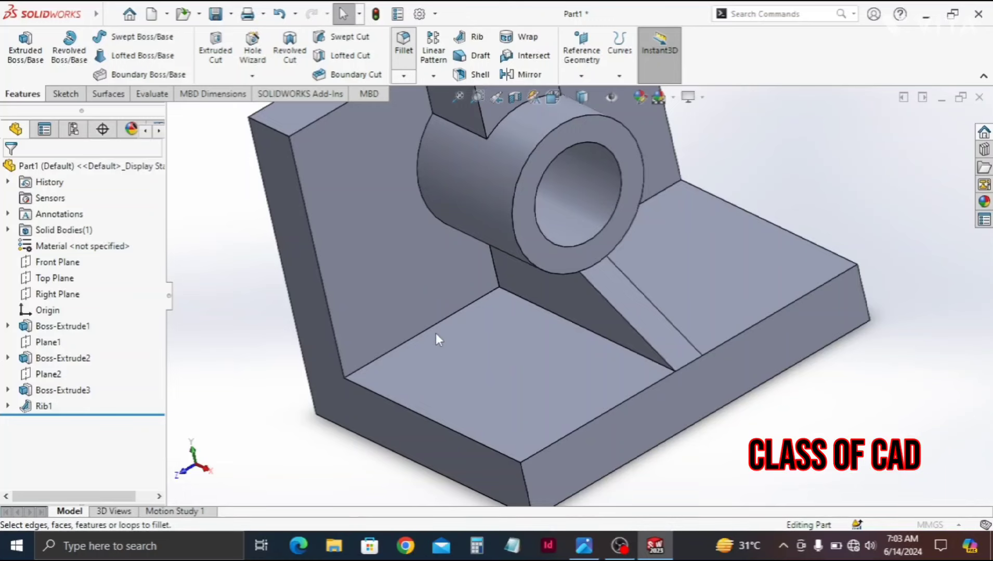
pyautogui.scroll(3, 426, 334)
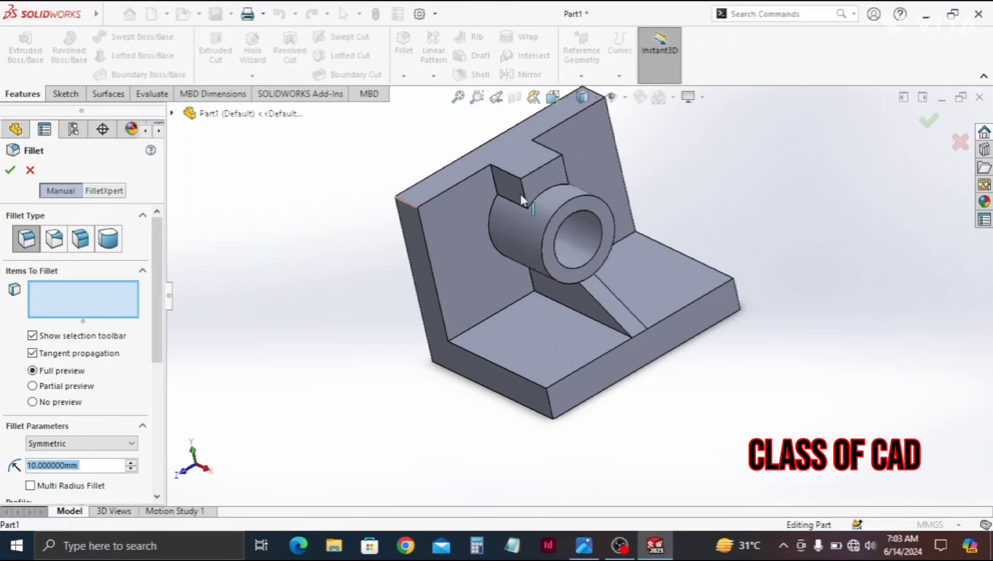
pyautogui.keyDown('ctrl'); pyautogui.moveTo(552, 140); pyautogui.dragTo(510, 215, button='middle'); pyautogui.keyUp('ctrl')
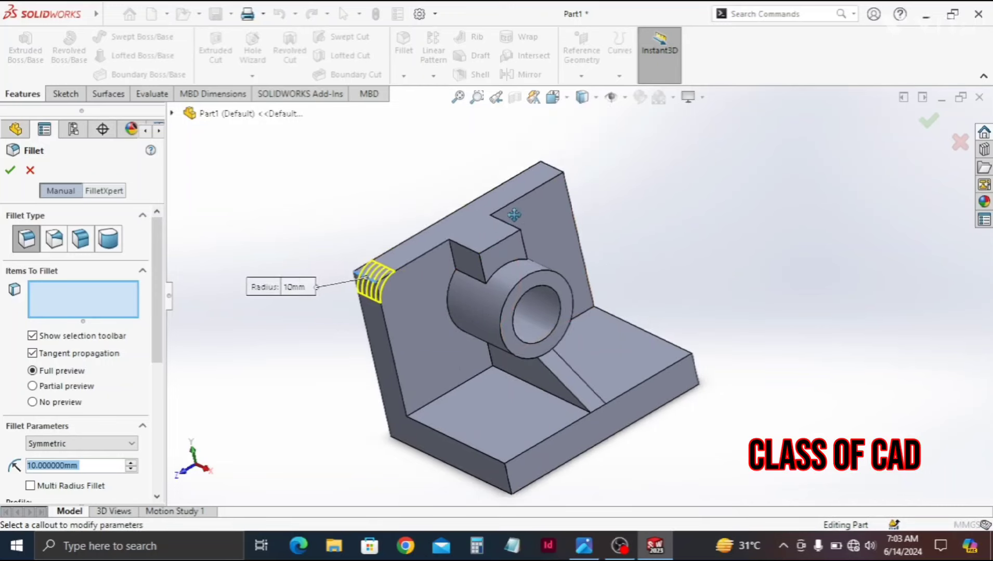
pyautogui.click(555, 172)
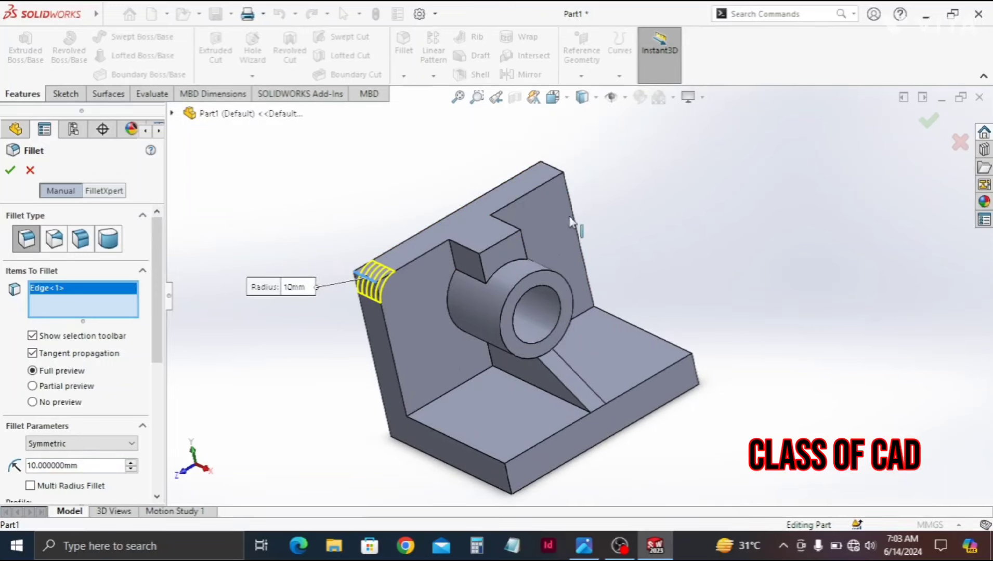
pyautogui.click(660, 405)
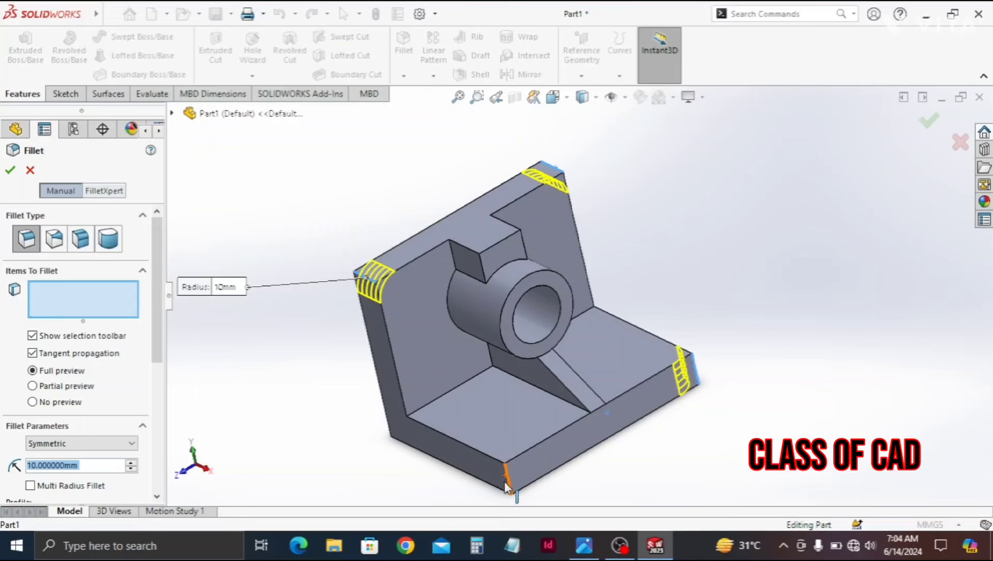
pyautogui.click(506, 486)
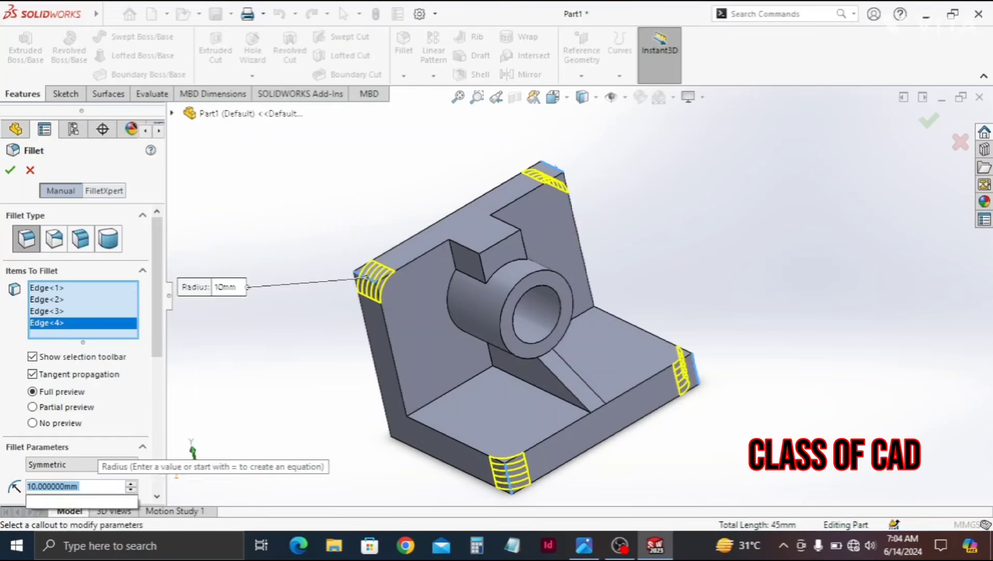
pyautogui.write('15')
pyautogui.press('Return')
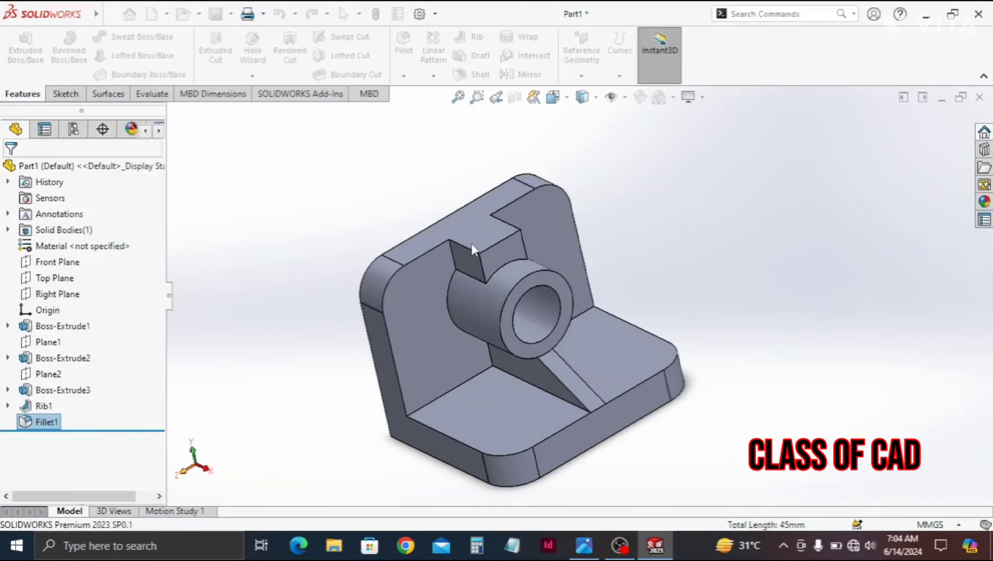
# Start a sketch on the front face of the block above the boss and offset the face outline 2 mm inward.
pyautogui.click(507, 252)
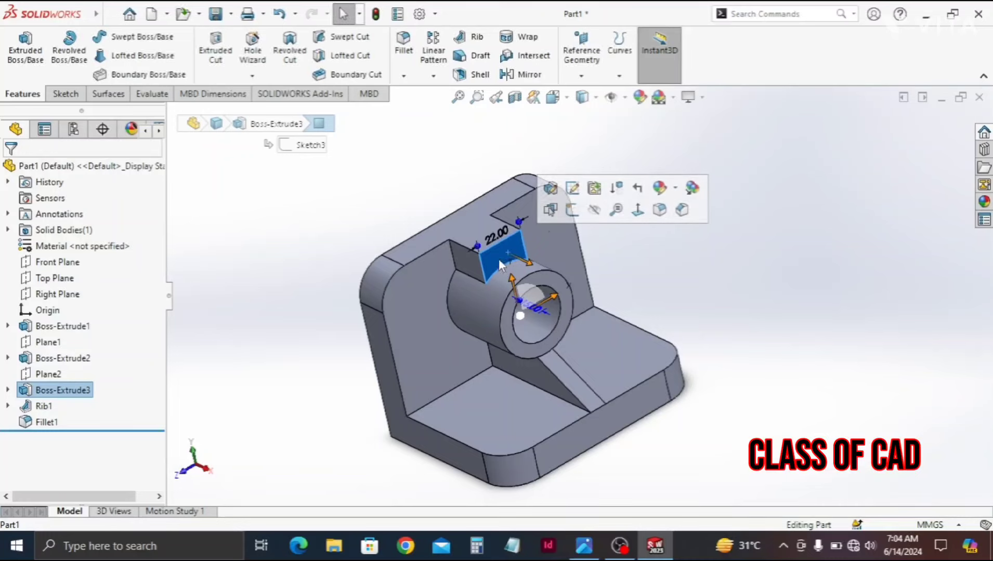
pyautogui.click(567, 217)
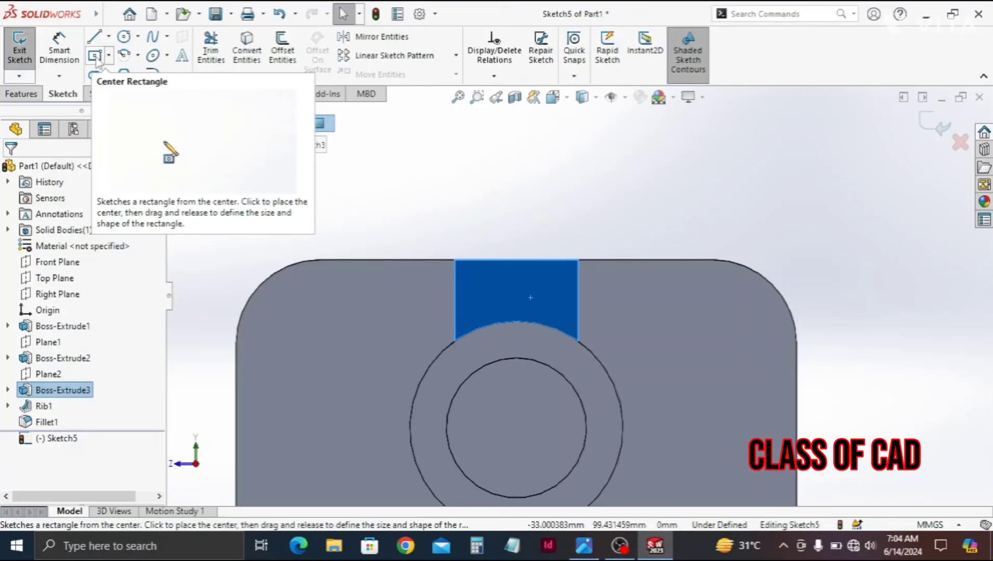
pyautogui.click(454, 223)
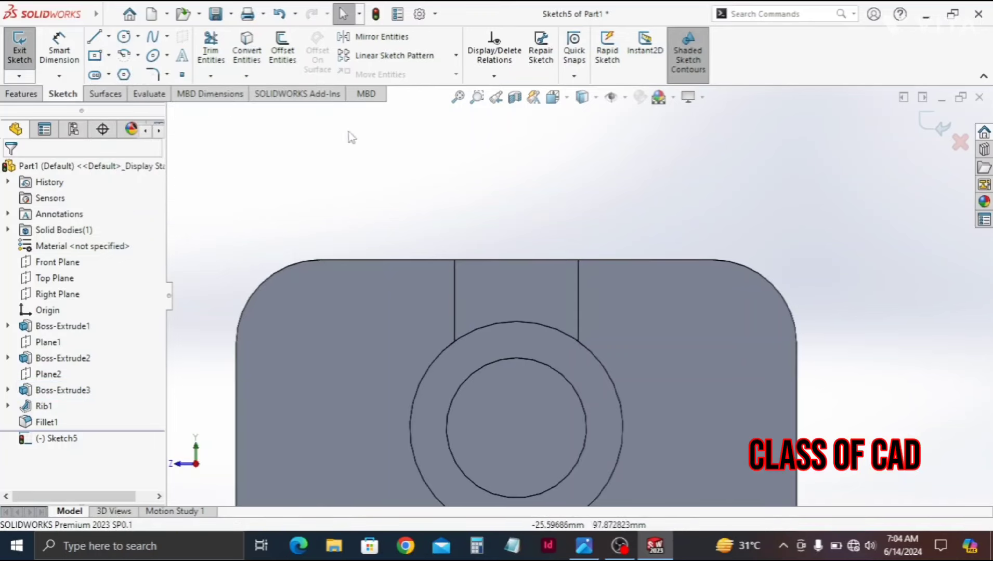
pyautogui.click(281, 77)
pyautogui.click(494, 294)
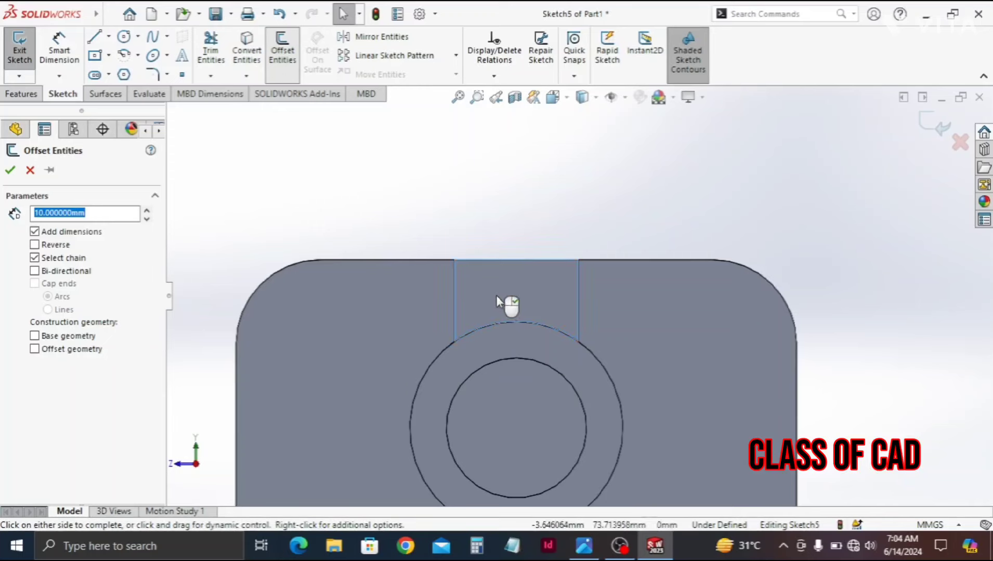
pyautogui.click(496, 297)
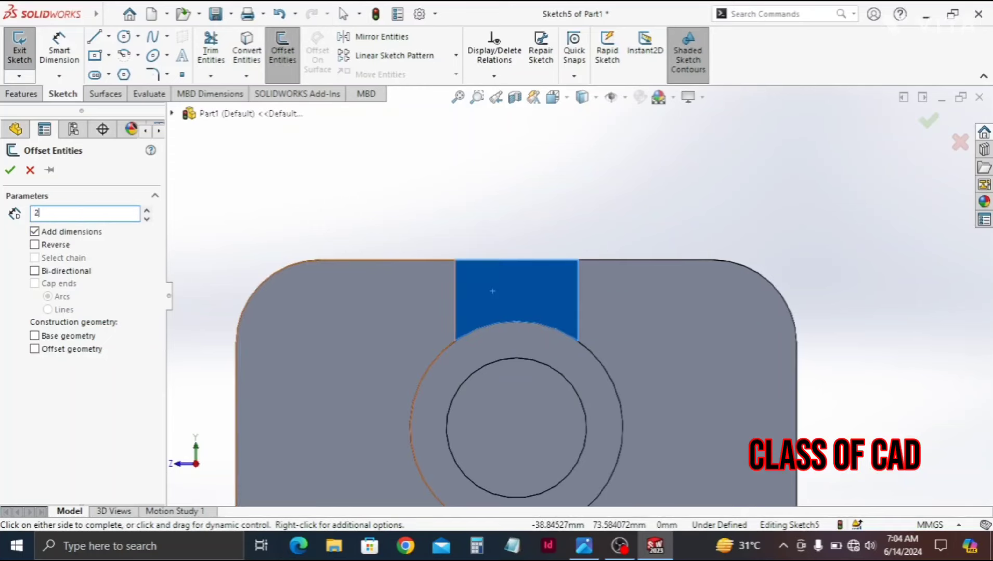
pyautogui.write('2')
pyautogui.press('Return')
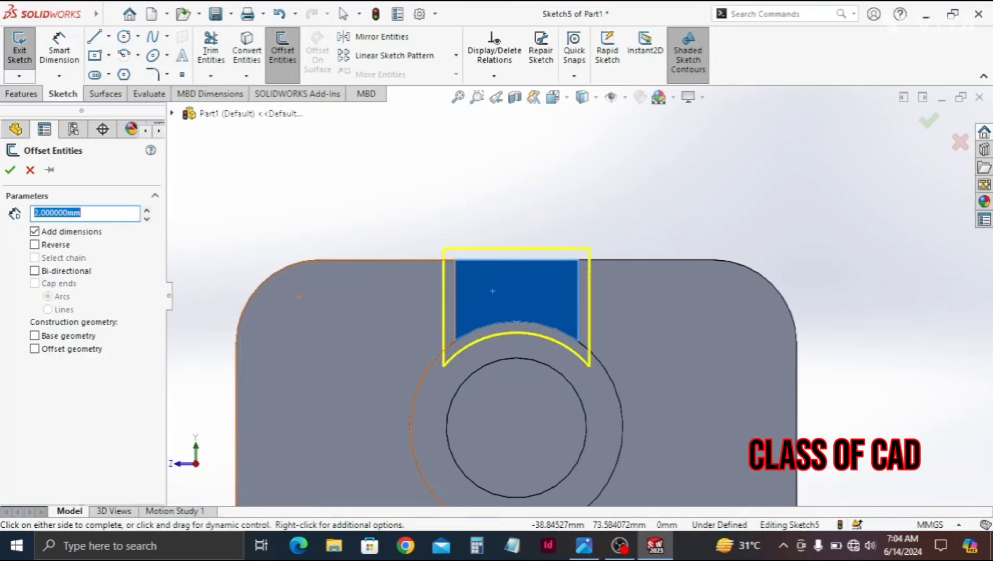
pyautogui.click(35, 245)
pyautogui.click(10, 172)
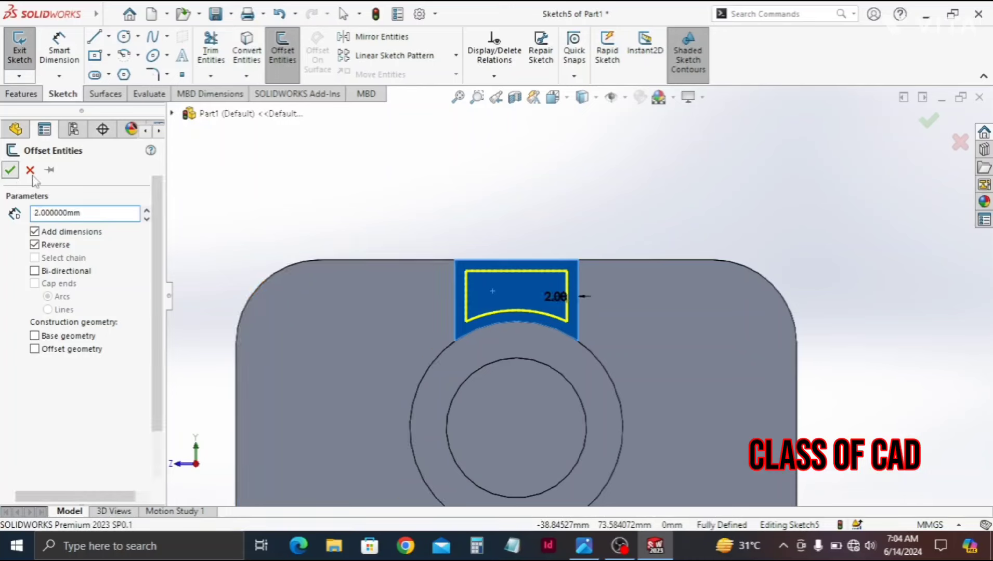
# Convert the block's top edge into the sketch and extend both vertical offset lines up to it.
pyautogui.click(473, 260)
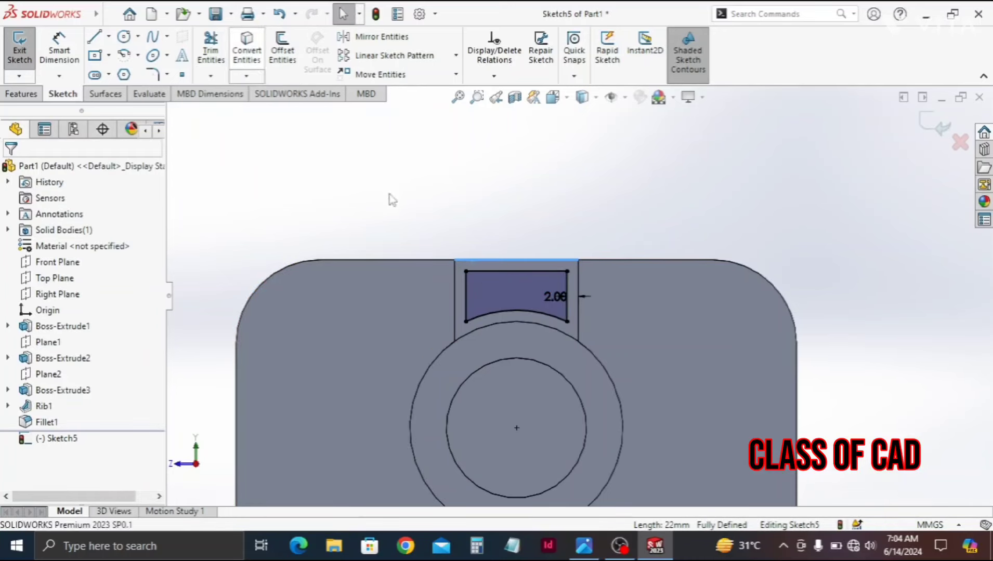
pyautogui.click(211, 75)
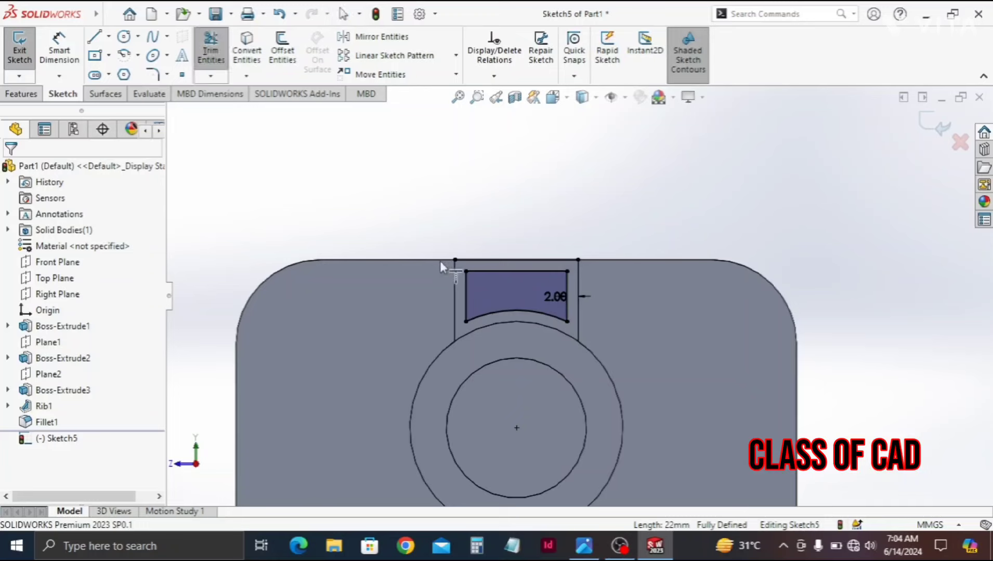
pyautogui.click(567, 285)
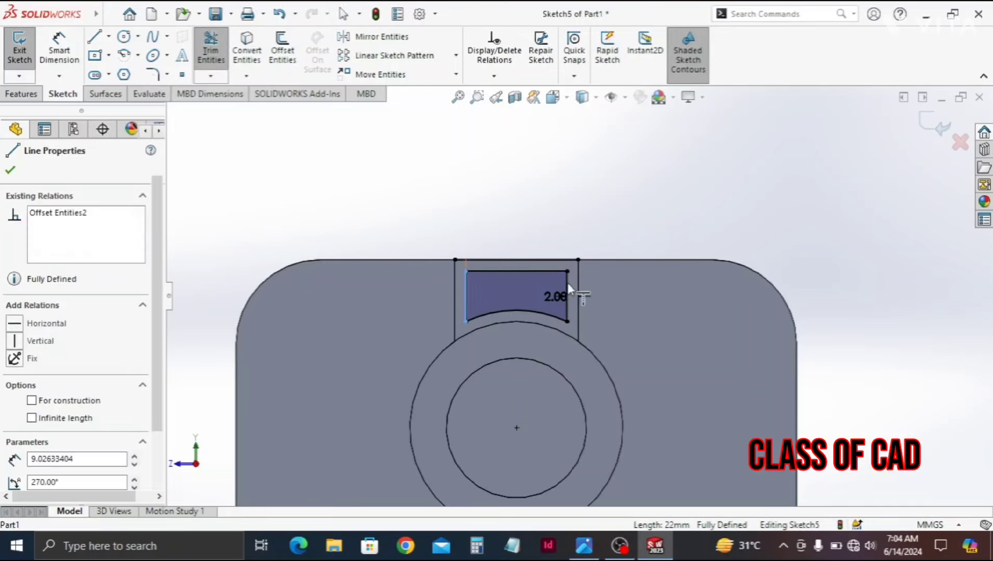
pyautogui.click(566, 312)
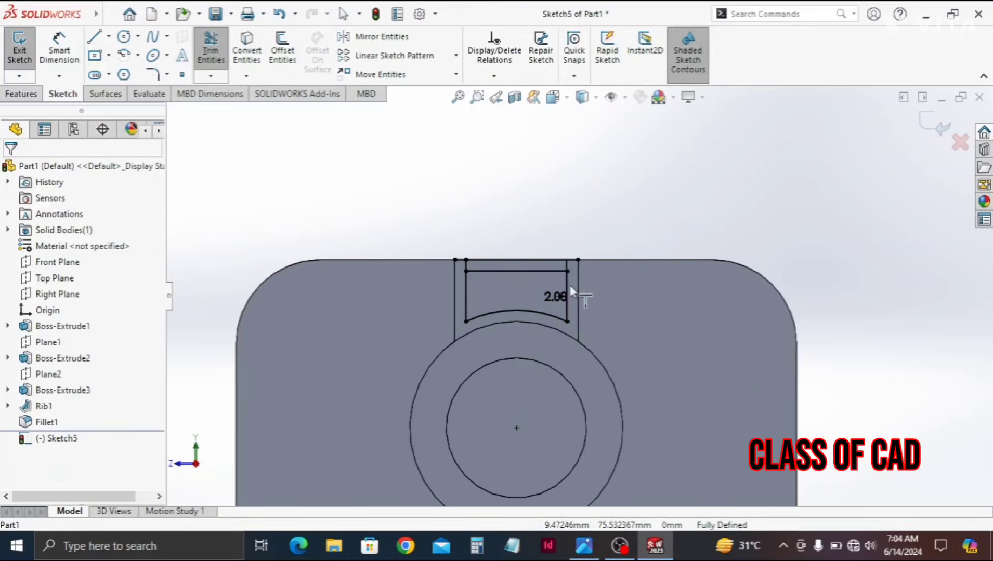
# Trim the upper horizontal offset line and the leftover ends of the converted top edge to leave one closed profile.
pyautogui.click(210, 52)
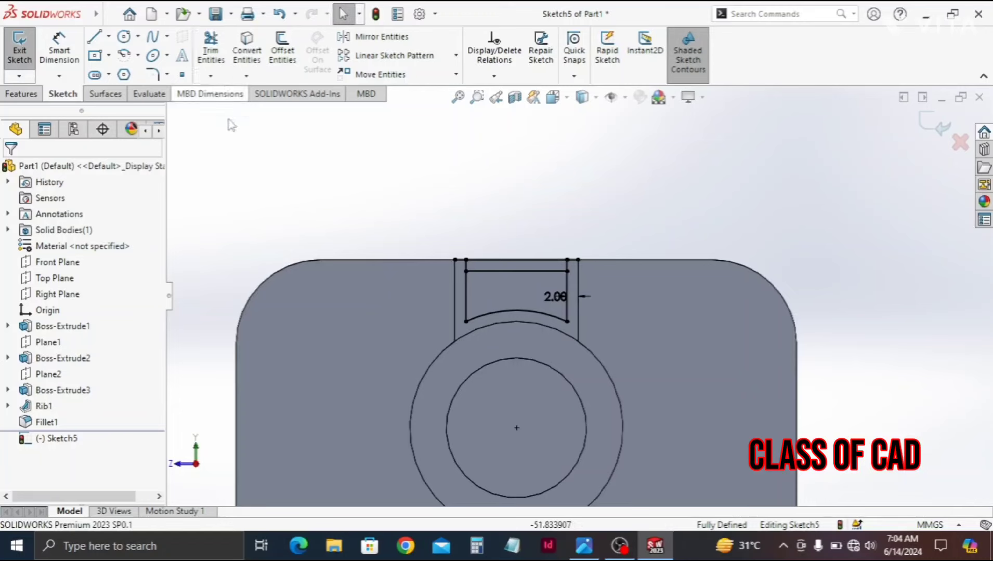
pyautogui.click(490, 271)
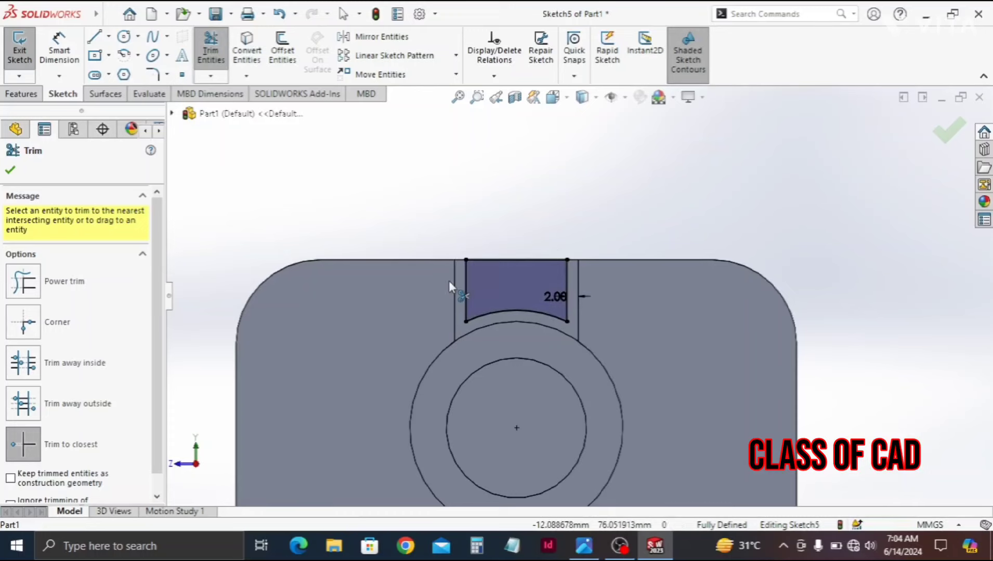
# Extrude-cut the closed profile Through All to open a channel along the block above the boss.
pyautogui.click(23, 94)
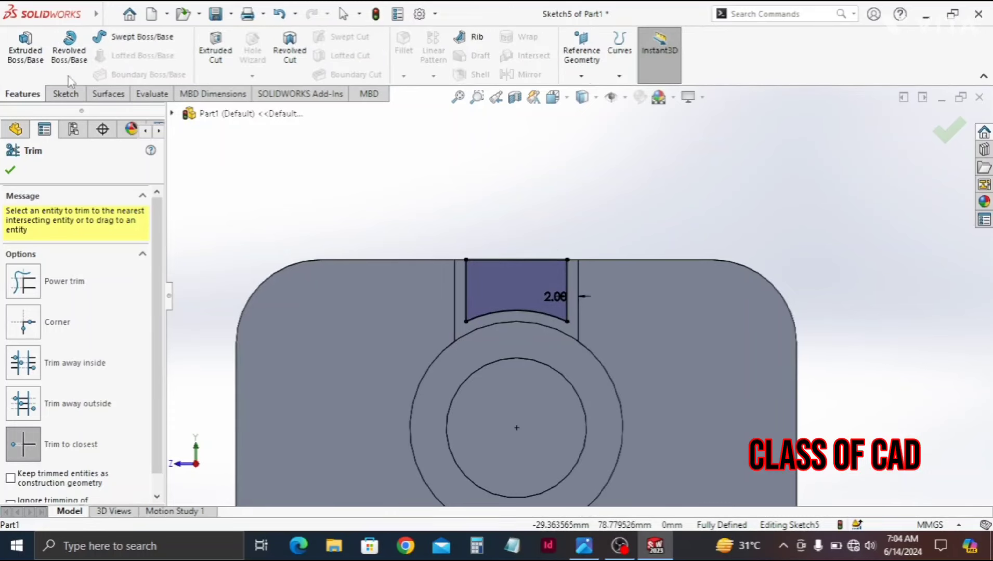
pyautogui.click(220, 64)
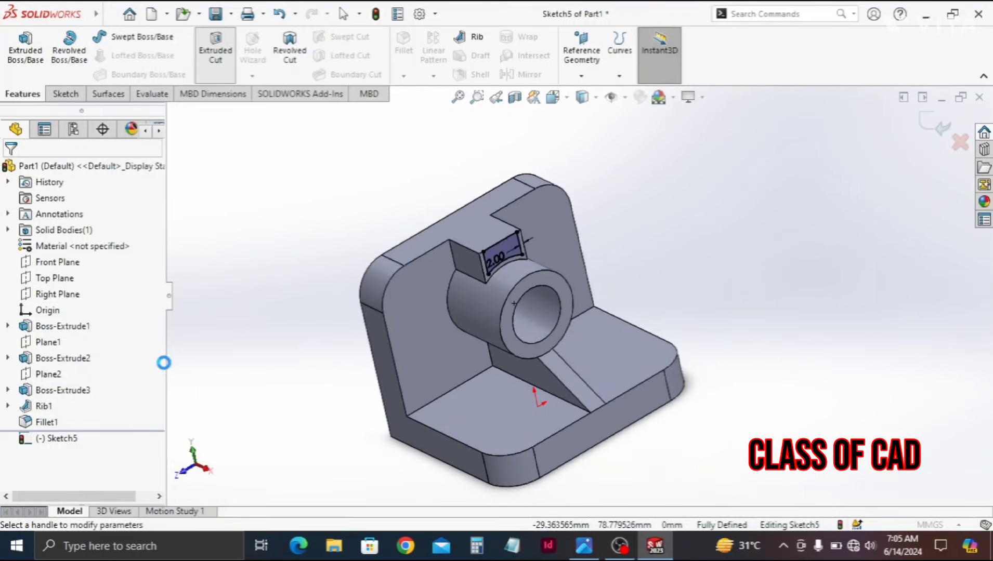
pyautogui.click(50, 260)
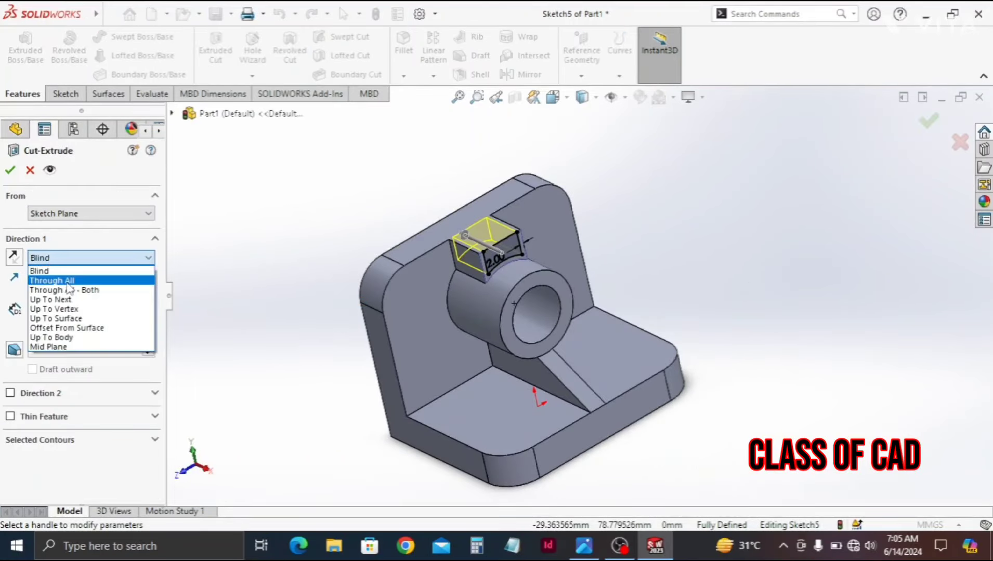
pyautogui.click(67, 281)
pyautogui.click(10, 170)
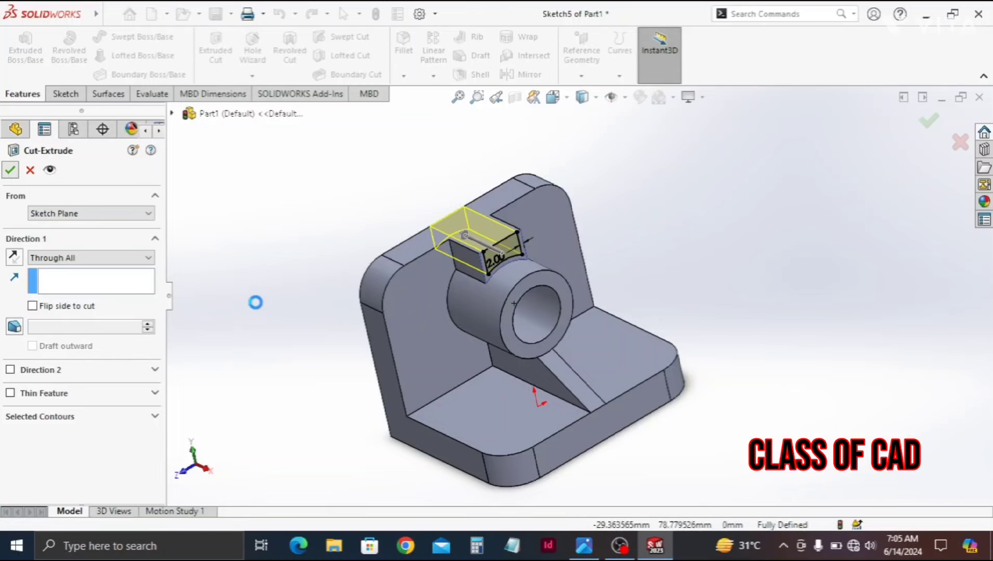